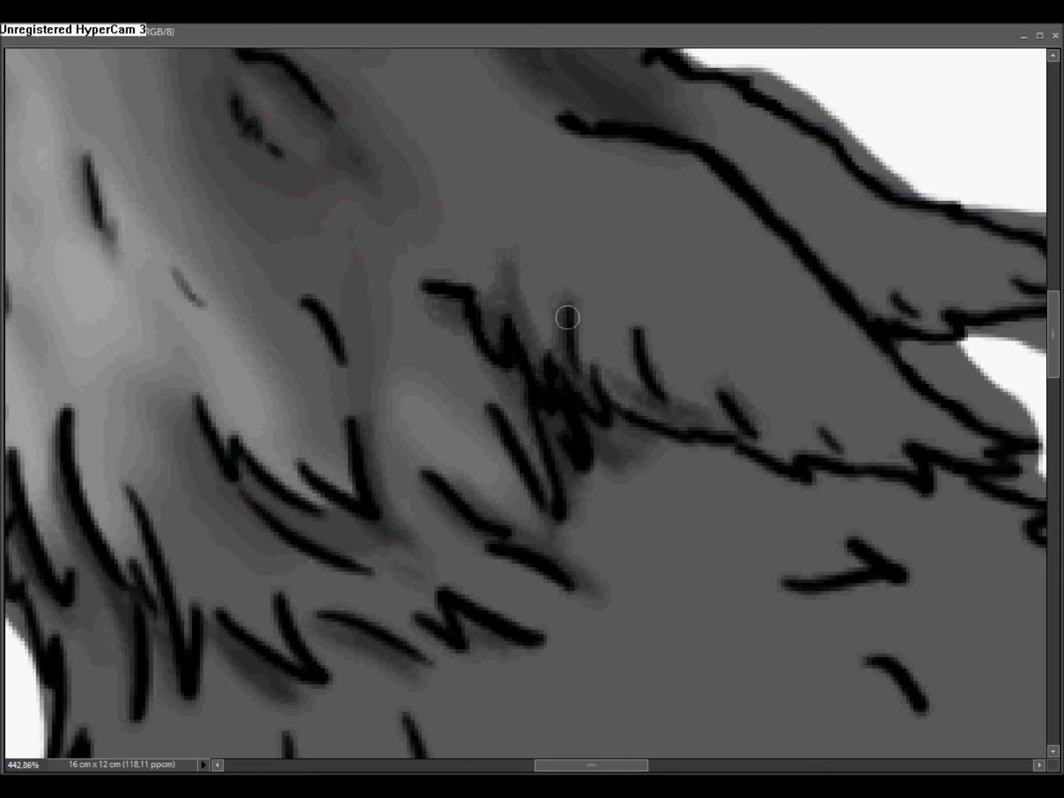
Step: Shade the wolf's neck, chest and front legs with a soft, darker grey brush
{"action": "scroll", "coordinate": [300, 390], "scroll_direction": "down", "scroll_amount": 6}
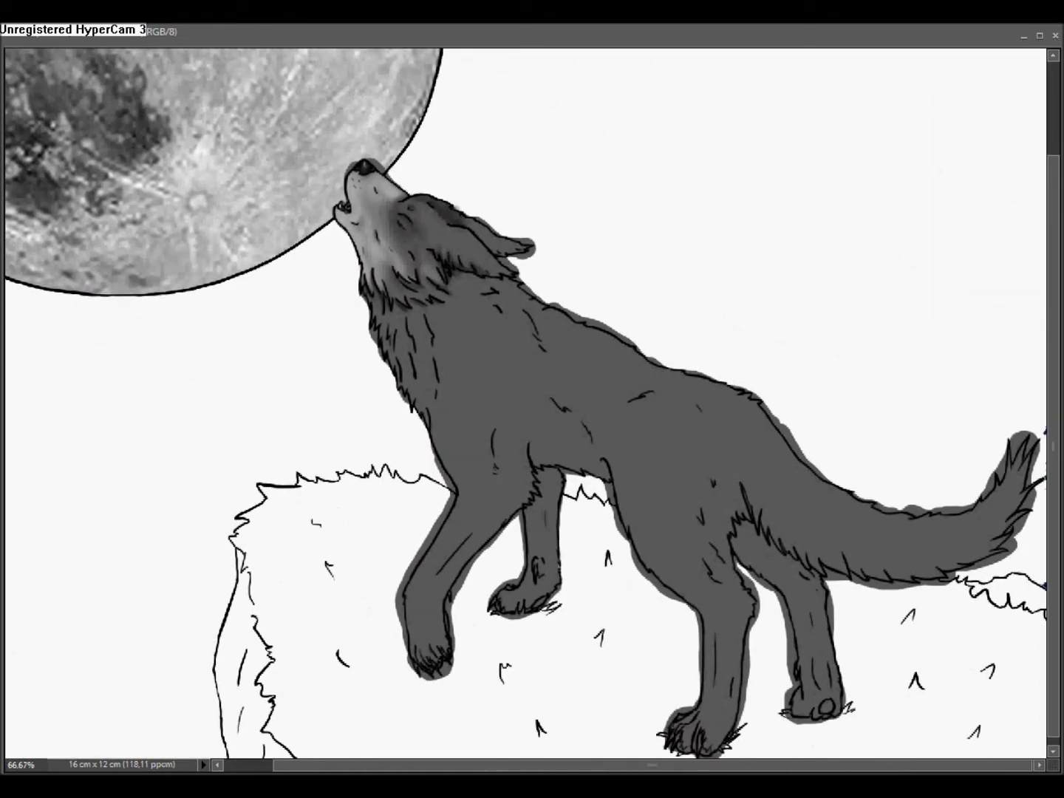
{"action": "left_click", "coordinate": [149, 25]}
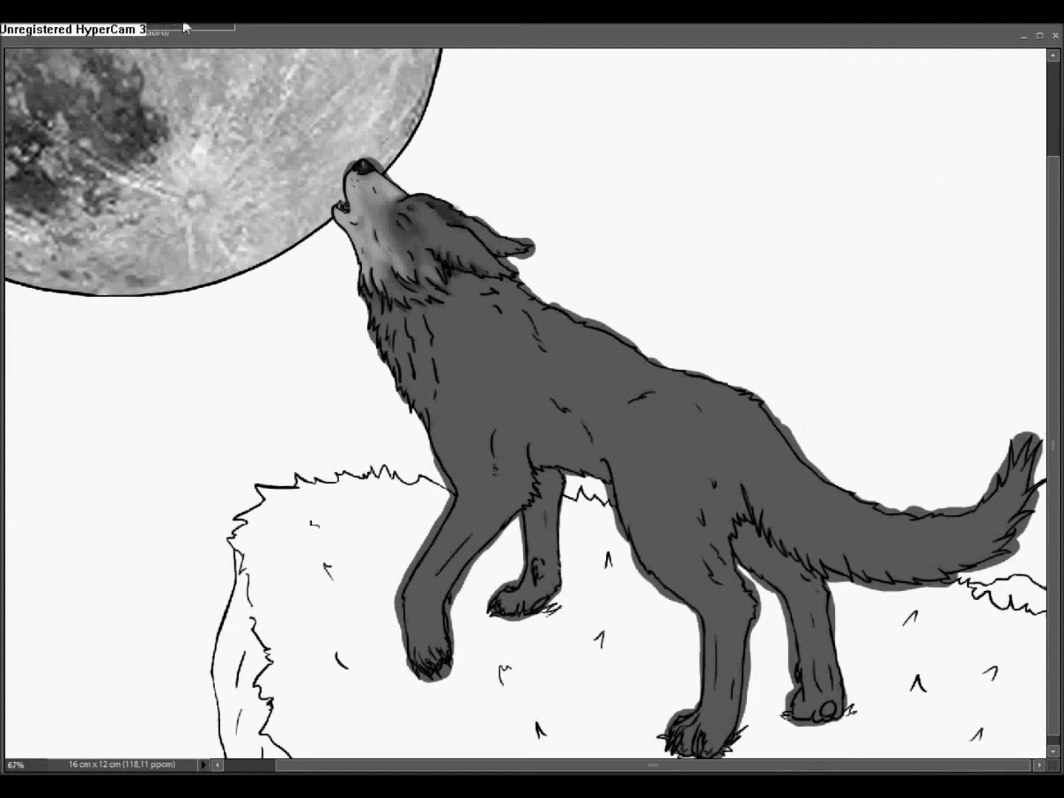
{"action": "mouse_move", "coordinate": [429, 347]}
{"action": "left_mouse_down"}
{"action": "mouse_move", "coordinate": [444, 318]}
{"action": "mouse_move", "coordinate": [488, 287]}
{"action": "mouse_move", "coordinate": [534, 279]}
{"action": "mouse_move", "coordinate": [546, 327]}
{"action": "mouse_move", "coordinate": [529, 452]}
{"action": "mouse_move", "coordinate": [563, 447]}
{"action": "mouse_move", "coordinate": [563, 407]}
{"action": "mouse_move", "coordinate": [499, 427]}
{"action": "mouse_move", "coordinate": [515, 518]}
{"action": "mouse_move", "coordinate": [437, 581]}
{"action": "mouse_move", "coordinate": [503, 380]}
{"action": "mouse_move", "coordinate": [496, 400]}
{"action": "mouse_move", "coordinate": [418, 391]}
{"action": "mouse_move", "coordinate": [524, 358]}
{"action": "mouse_move", "coordinate": [495, 378]}
{"action": "mouse_move", "coordinate": [595, 453]}
{"action": "mouse_move", "coordinate": [570, 585]}
{"action": "left_mouse_up"}
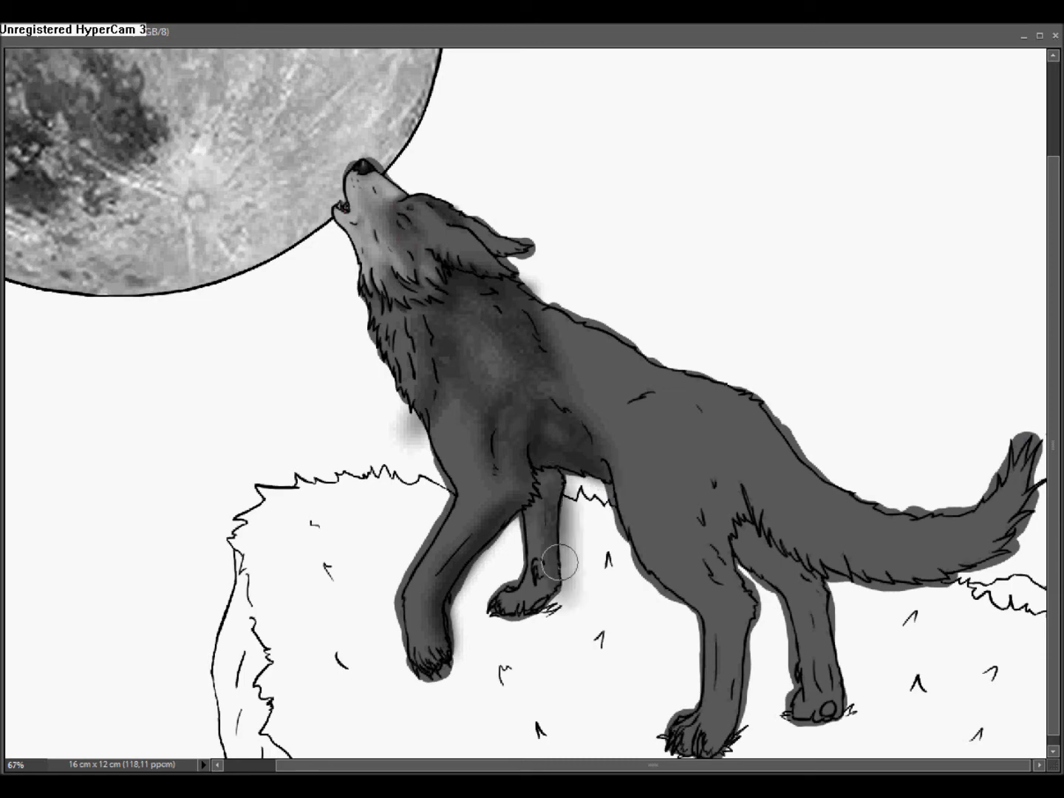
{"action": "left_click_drag", "start_coordinate": [563, 436], "coordinate": [473, 377]}
{"action": "mouse_move", "coordinate": [546, 475]}
{"action": "left_mouse_down"}
{"action": "mouse_move", "coordinate": [549, 563]}
{"action": "mouse_move", "coordinate": [504, 412]}
{"action": "mouse_move", "coordinate": [476, 550]}
{"action": "left_mouse_up"}
Step: Darken the wolf's back, hind legs and tail with soft grey shading
{"action": "mouse_move", "coordinate": [740, 482]}
{"action": "left_mouse_down"}
{"action": "mouse_move", "coordinate": [745, 515]}
{"action": "mouse_move", "coordinate": [795, 571]}
{"action": "mouse_move", "coordinate": [744, 541]}
{"action": "mouse_move", "coordinate": [823, 596]}
{"action": "mouse_move", "coordinate": [828, 611]}
{"action": "mouse_move", "coordinate": [801, 611]}
{"action": "mouse_move", "coordinate": [805, 730]}
{"action": "mouse_move", "coordinate": [827, 662]}
{"action": "mouse_move", "coordinate": [710, 463]}
{"action": "mouse_move", "coordinate": [702, 553]}
{"action": "mouse_move", "coordinate": [754, 625]}
{"action": "mouse_move", "coordinate": [720, 726]}
{"action": "mouse_move", "coordinate": [726, 585]}
{"action": "mouse_move", "coordinate": [692, 589]}
{"action": "mouse_move", "coordinate": [534, 279]}
{"action": "mouse_move", "coordinate": [629, 504]}
{"action": "mouse_move", "coordinate": [632, 444]}
{"action": "mouse_move", "coordinate": [663, 417]}
{"action": "mouse_move", "coordinate": [693, 434]}
{"action": "mouse_move", "coordinate": [407, 200]}
{"action": "mouse_move", "coordinate": [709, 499]}
{"action": "mouse_move", "coordinate": [634, 436]}
{"action": "mouse_move", "coordinate": [645, 480]}
{"action": "mouse_move", "coordinate": [580, 417]}
{"action": "mouse_move", "coordinate": [524, 431]}
{"action": "mouse_move", "coordinate": [444, 290]}
{"action": "mouse_move", "coordinate": [482, 524]}
{"action": "mouse_move", "coordinate": [479, 468]}
{"action": "mouse_move", "coordinate": [447, 510]}
{"action": "mouse_move", "coordinate": [462, 544]}
{"action": "mouse_move", "coordinate": [425, 644]}
{"action": "mouse_move", "coordinate": [502, 635]}
{"action": "mouse_move", "coordinate": [579, 383]}
{"action": "mouse_move", "coordinate": [655, 356]}
{"action": "mouse_move", "coordinate": [538, 312]}
{"action": "mouse_move", "coordinate": [672, 354]}
{"action": "mouse_move", "coordinate": [569, 441]}
{"action": "mouse_move", "coordinate": [630, 349]}
{"action": "mouse_move", "coordinate": [545, 340]}
{"action": "mouse_move", "coordinate": [623, 402]}
{"action": "mouse_move", "coordinate": [632, 430]}
{"action": "mouse_move", "coordinate": [761, 527]}
{"action": "mouse_move", "coordinate": [688, 541]}
{"action": "mouse_move", "coordinate": [694, 592]}
{"action": "left_mouse_up"}
{"action": "left_click", "coordinate": [148, 24]}
{"action": "left_click", "coordinate": [148, 30]}
{"action": "left_click_drag", "start_coordinate": [774, 336], "coordinate": [781, 326]}
{"action": "mouse_move", "coordinate": [751, 489]}
{"action": "left_mouse_down"}
{"action": "mouse_move", "coordinate": [699, 393]}
{"action": "mouse_move", "coordinate": [802, 509]}
{"action": "mouse_move", "coordinate": [881, 554]}
{"action": "mouse_move", "coordinate": [1005, 517]}
{"action": "mouse_move", "coordinate": [851, 543]}
{"action": "mouse_move", "coordinate": [759, 417]}
{"action": "mouse_move", "coordinate": [830, 531]}
{"action": "left_mouse_up"}
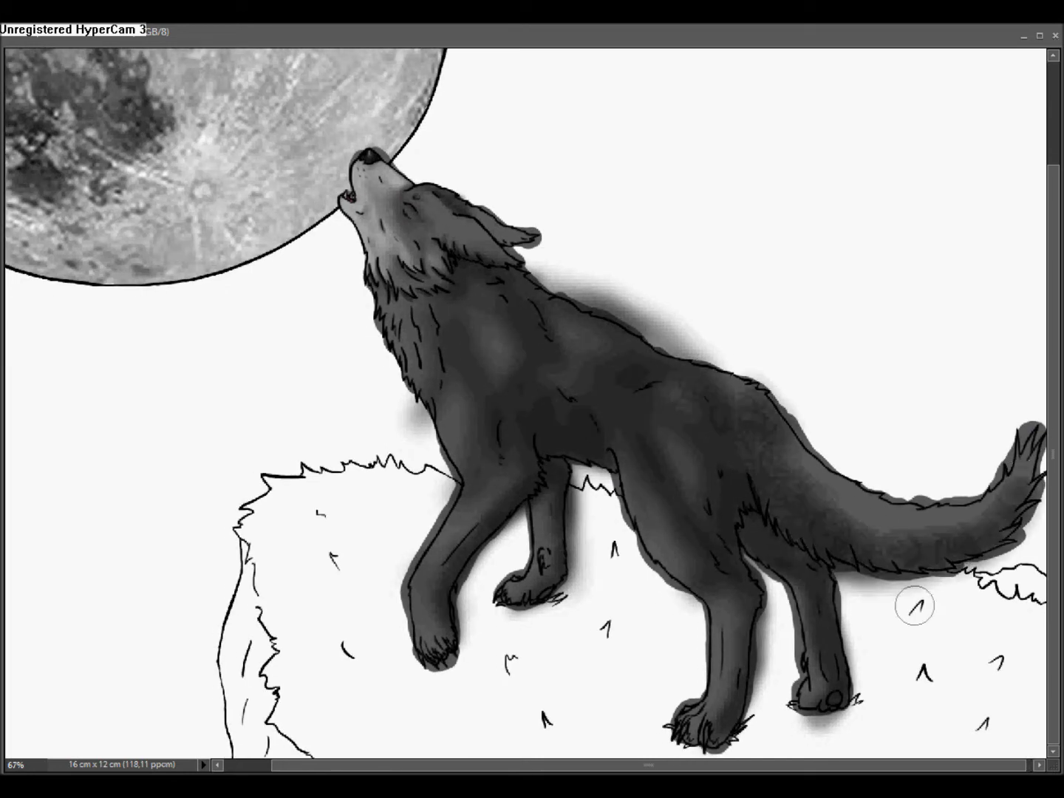
Step: Choose a lighter grey, brighten the fur along the front of the chest, and undo the last belly stroke
{"action": "left_click_drag", "start_coordinate": [478, 250], "coordinate": [545, 249]}
{"action": "left_click", "coordinate": [6, 575]}
{"action": "left_click", "coordinate": [467, 255]}
{"action": "left_click", "coordinate": [942, 192]}
{"action": "mouse_move", "coordinate": [453, 296]}
{"action": "left_mouse_down"}
{"action": "mouse_move", "coordinate": [485, 324]}
{"action": "mouse_move", "coordinate": [448, 330]}
{"action": "mouse_move", "coordinate": [492, 389]}
{"action": "left_mouse_up"}
{"action": "left_click_drag", "start_coordinate": [633, 459], "coordinate": [624, 443]}
{"action": "key", "text": "ctrl+z"}
Step: Adjust the brush and paint a lighter grey patch on the belly behind the front legs
{"action": "left_click", "coordinate": [145, 24]}
{"action": "left_click_drag", "start_coordinate": [146, 23], "coordinate": [97, 39]}
{"action": "mouse_move", "coordinate": [595, 452]}
{"action": "left_mouse_down"}
{"action": "mouse_move", "coordinate": [616, 443]}
{"action": "mouse_move", "coordinate": [654, 448]}
{"action": "mouse_move", "coordinate": [610, 449]}
{"action": "left_mouse_up"}
{"action": "left_click", "coordinate": [6, 575]}
{"action": "left_click", "coordinate": [520, 356]}
{"action": "left_click", "coordinate": [943, 192]}
{"action": "left_click_drag", "start_coordinate": [492, 349], "coordinate": [499, 369]}
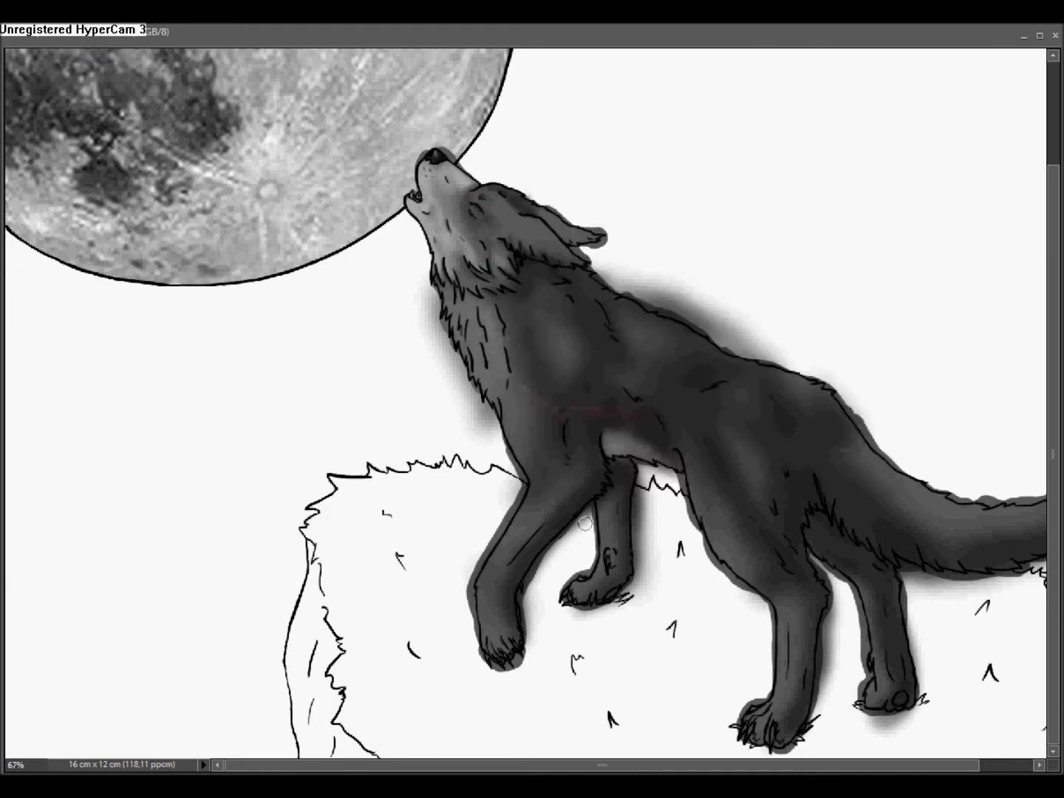
Step: Choose a darker grey and shade the base of the tail and the ear
{"action": "left_click_drag", "start_coordinate": [655, 765], "coordinate": [708, 766]}
{"action": "left_click", "coordinate": [6, 575]}
{"action": "left_click", "coordinate": [532, 424]}
{"action": "left_click", "coordinate": [943, 192]}
{"action": "mouse_move", "coordinate": [816, 482]}
{"action": "left_mouse_down"}
{"action": "mouse_move", "coordinate": [926, 532]}
{"action": "mouse_move", "coordinate": [869, 485]}
{"action": "left_mouse_up"}
{"action": "left_click_drag", "start_coordinate": [532, 166], "coordinate": [606, 166]}
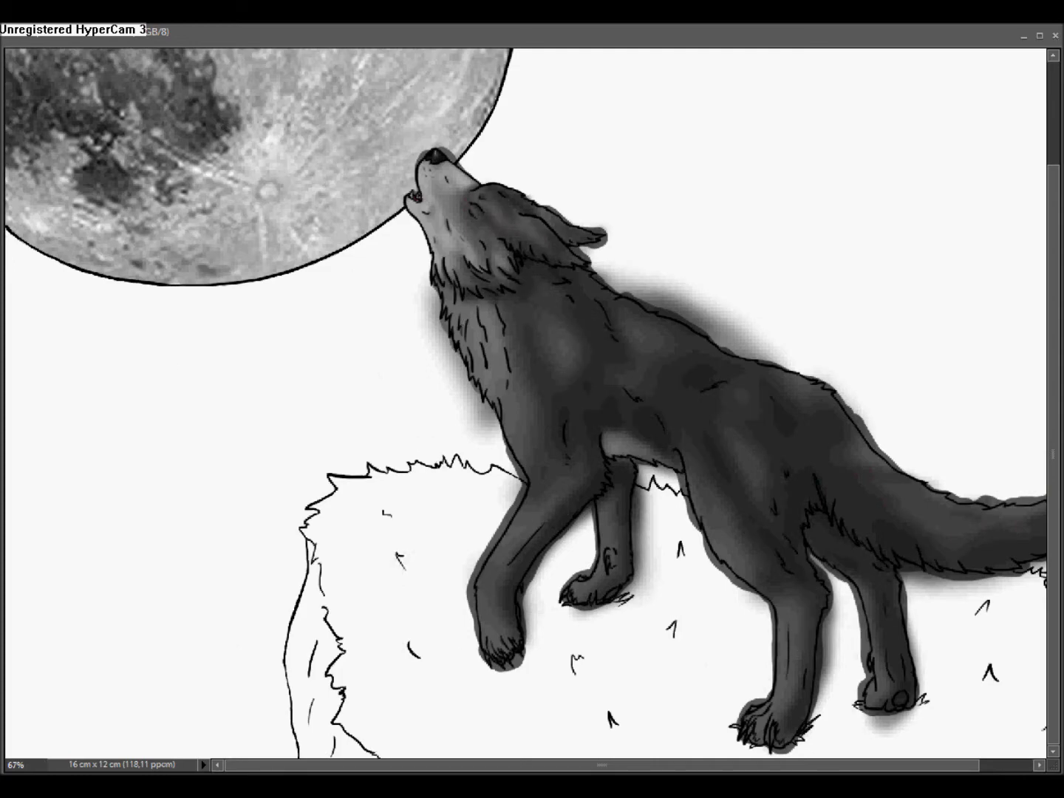
Step: Blend the shading on the back of the wolf's head and around the ear into smooth fur
{"action": "left_click", "coordinate": [515, 262], "text": "ctrl"}
{"action": "left_click_drag", "start_coordinate": [587, 319], "coordinate": [310, 244]}
{"action": "left_click", "coordinate": [398, 290], "text": "alt"}
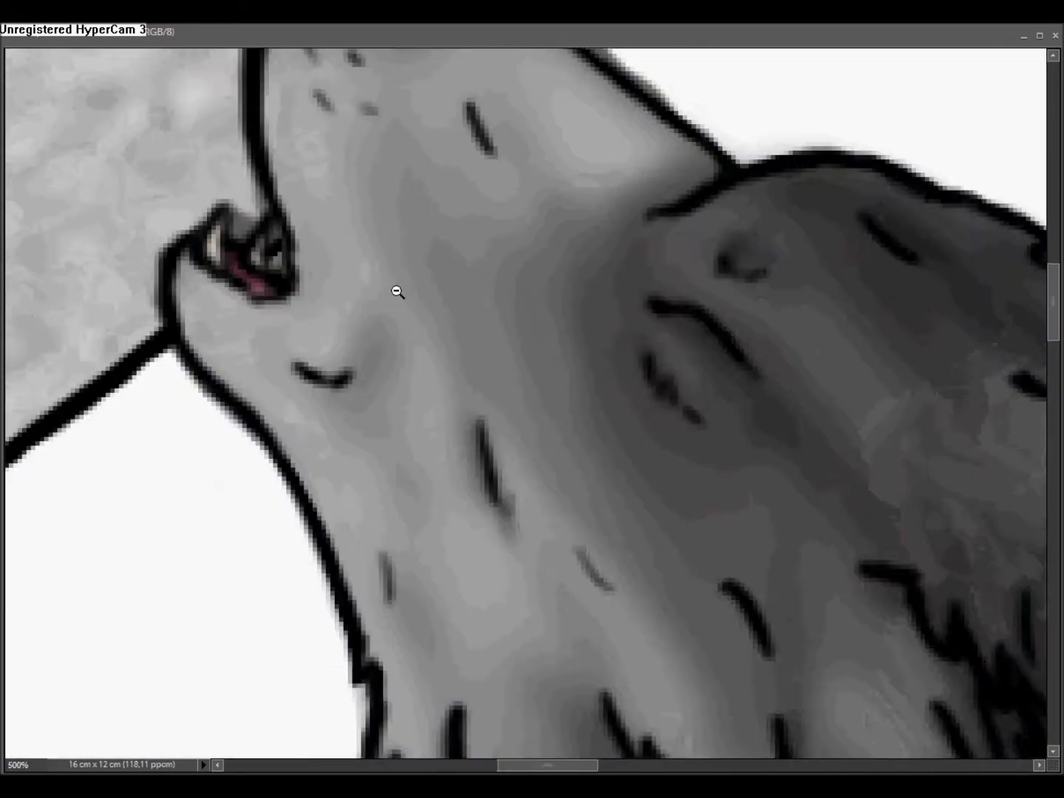
{"action": "left_click", "coordinate": [397, 291], "text": "alt"}
{"action": "left_click", "coordinate": [378, 278], "text": "alt"}
{"action": "key", "text": "Return"}
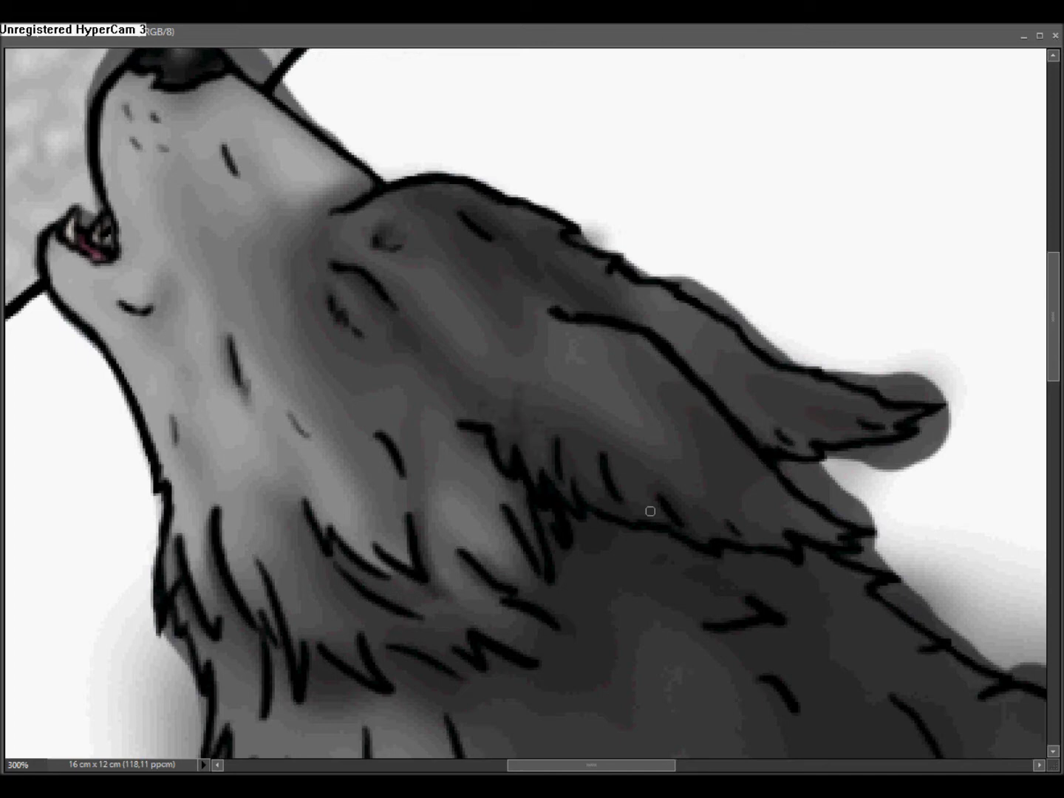
{"action": "left_click_drag", "start_coordinate": [448, 315], "coordinate": [323, 197]}
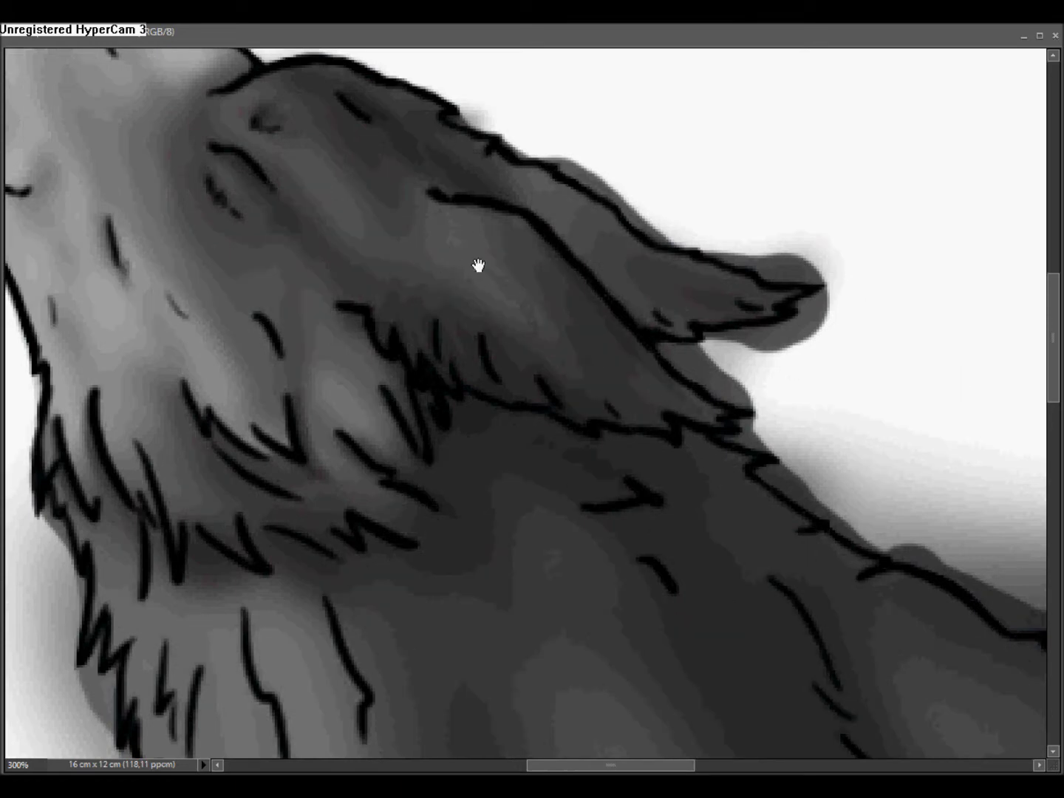
Step: Blend the cheek shading into soft streaks that follow the fur direction
{"action": "scroll", "coordinate": [482, 348], "scroll_direction": "up", "scroll_amount": 2}
{"action": "scroll", "coordinate": [482, 367], "scroll_direction": "left", "scroll_amount": 2}
{"action": "left_click_drag", "start_coordinate": [297, 269], "coordinate": [331, 236]}
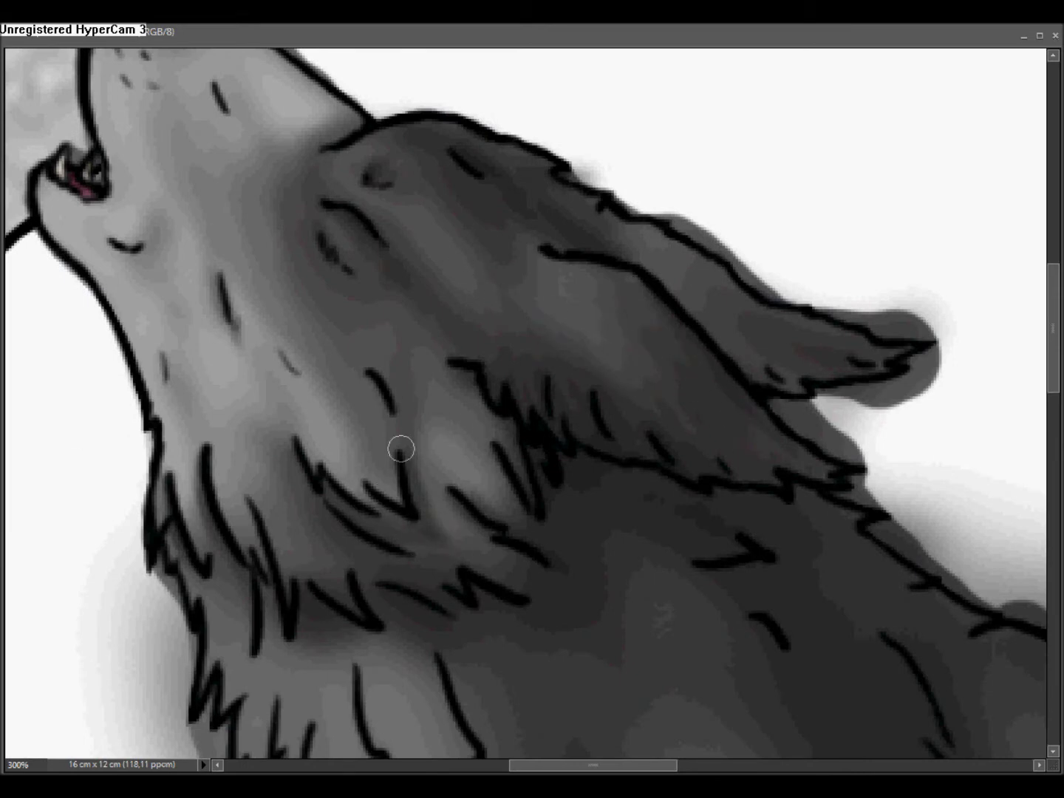
{"action": "scroll", "coordinate": [143, 296], "scroll_direction": "up", "scroll_amount": 2}
{"action": "scroll", "coordinate": [142, 296], "scroll_direction": "left", "scroll_amount": 3}
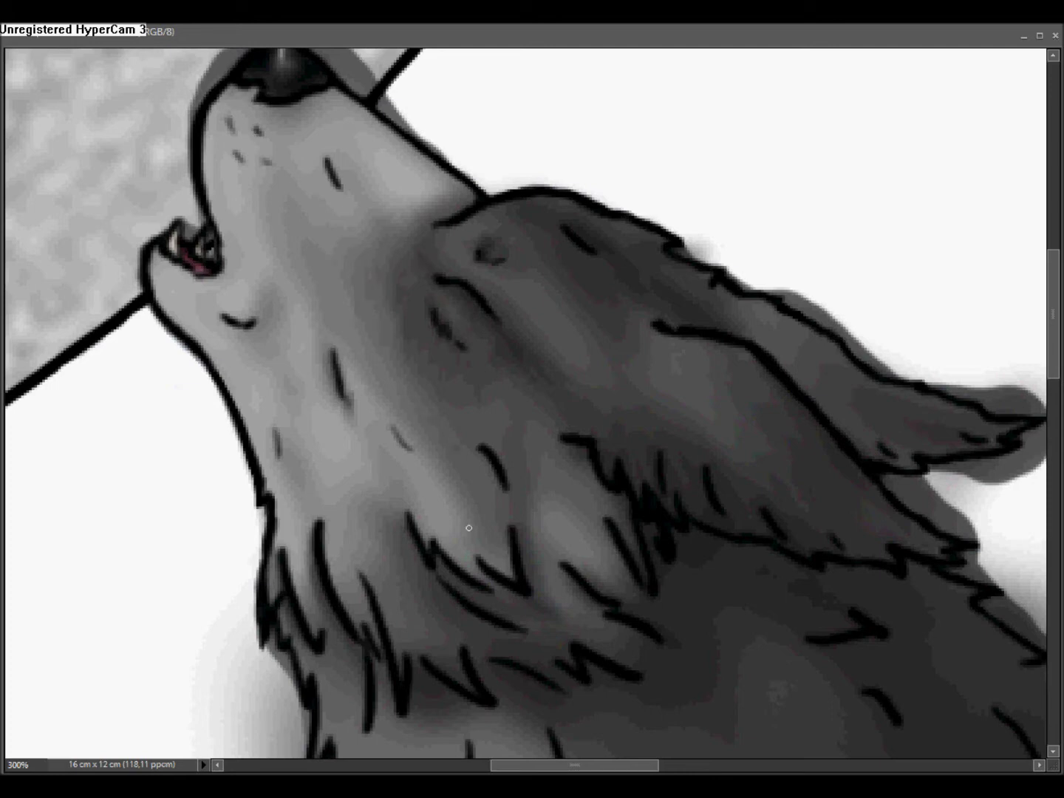
Step: Blend the grey tones of the muzzle and the area around the eye into fine fur streaks
{"action": "left_click_drag", "start_coordinate": [407, 176], "coordinate": [446, 181]}
{"action": "scroll", "coordinate": [428, 366], "scroll_direction": "down", "scroll_amount": 4}
{"action": "scroll", "coordinate": [428, 367], "scroll_direction": "up", "scroll_amount": 4}
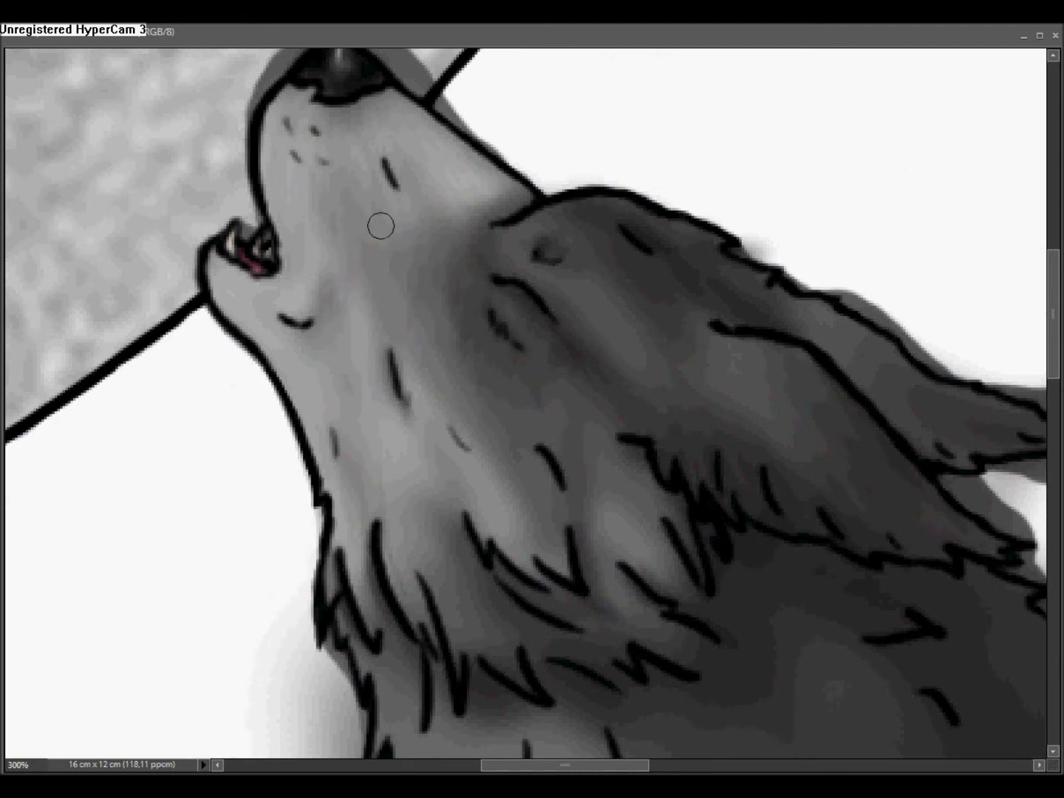
{"action": "left_click_drag", "start_coordinate": [382, 225], "coordinate": [424, 315]}
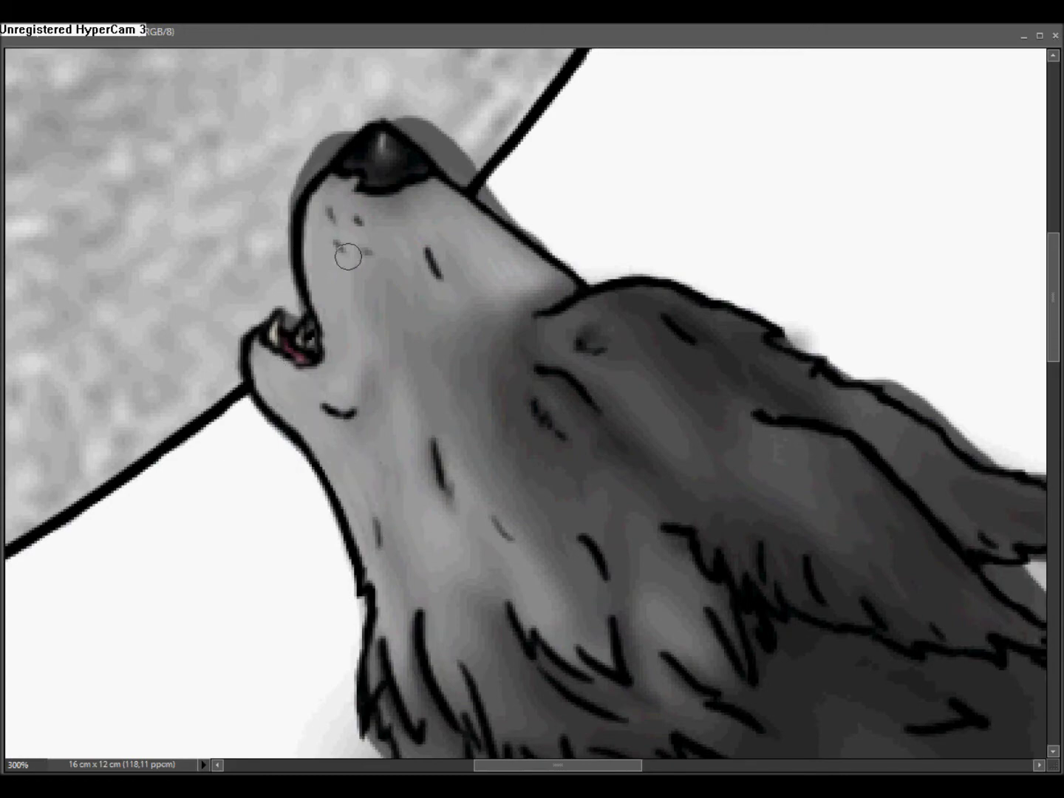
{"action": "scroll", "coordinate": [347, 322], "scroll_direction": "down", "scroll_amount": 4}
{"action": "scroll", "coordinate": [347, 322], "scroll_direction": "right", "scroll_amount": 2}
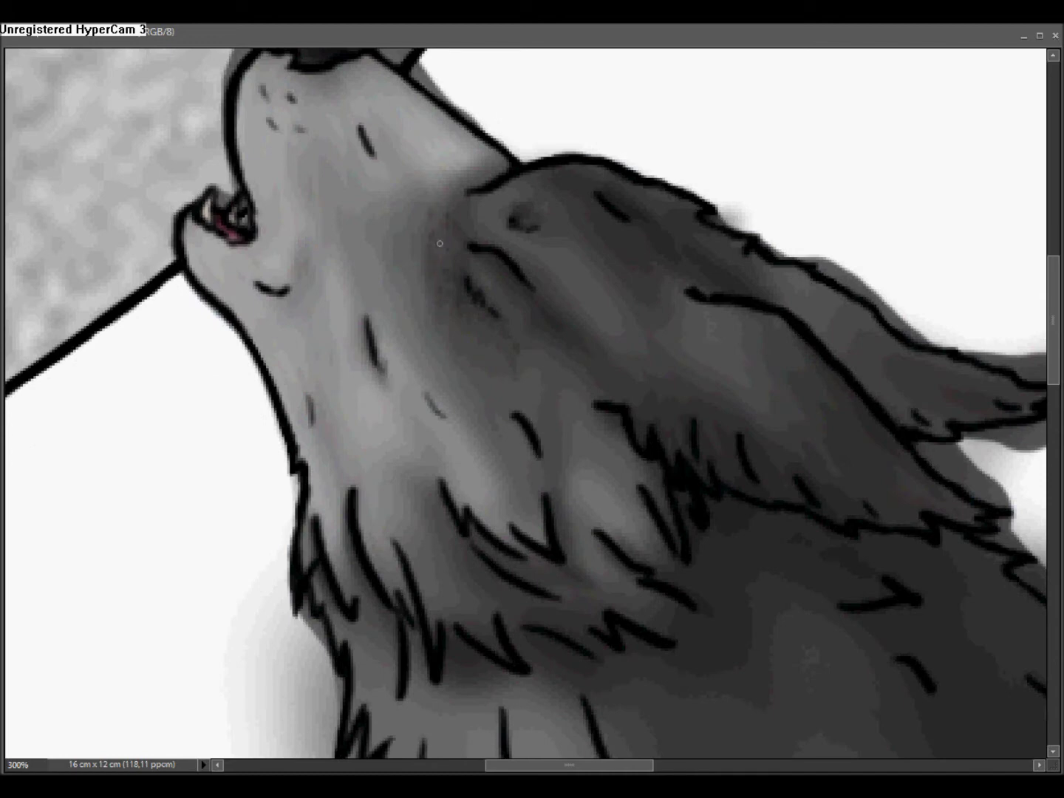
Step: Paint lighter grey highlights on the side of the head behind the eye and just below the ear
{"action": "left_click_drag", "start_coordinate": [444, 355], "coordinate": [507, 498]}
{"action": "left_click", "coordinate": [2, 594]}
{"action": "left_click", "coordinate": [944, 191]}
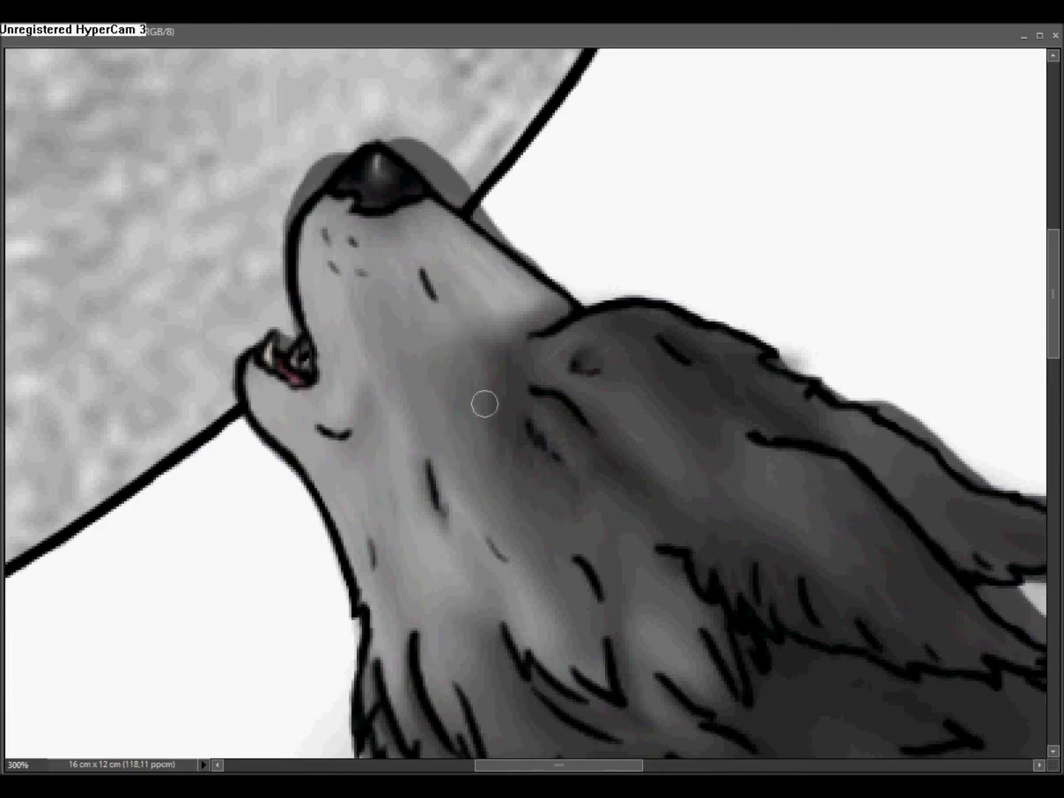
{"action": "left_click_drag", "start_coordinate": [511, 393], "coordinate": [486, 267]}
{"action": "mouse_move", "coordinate": [588, 324]}
{"action": "left_mouse_down"}
{"action": "mouse_move", "coordinate": [398, 334]}
{"action": "mouse_move", "coordinate": [410, 348]}
{"action": "left_mouse_up"}
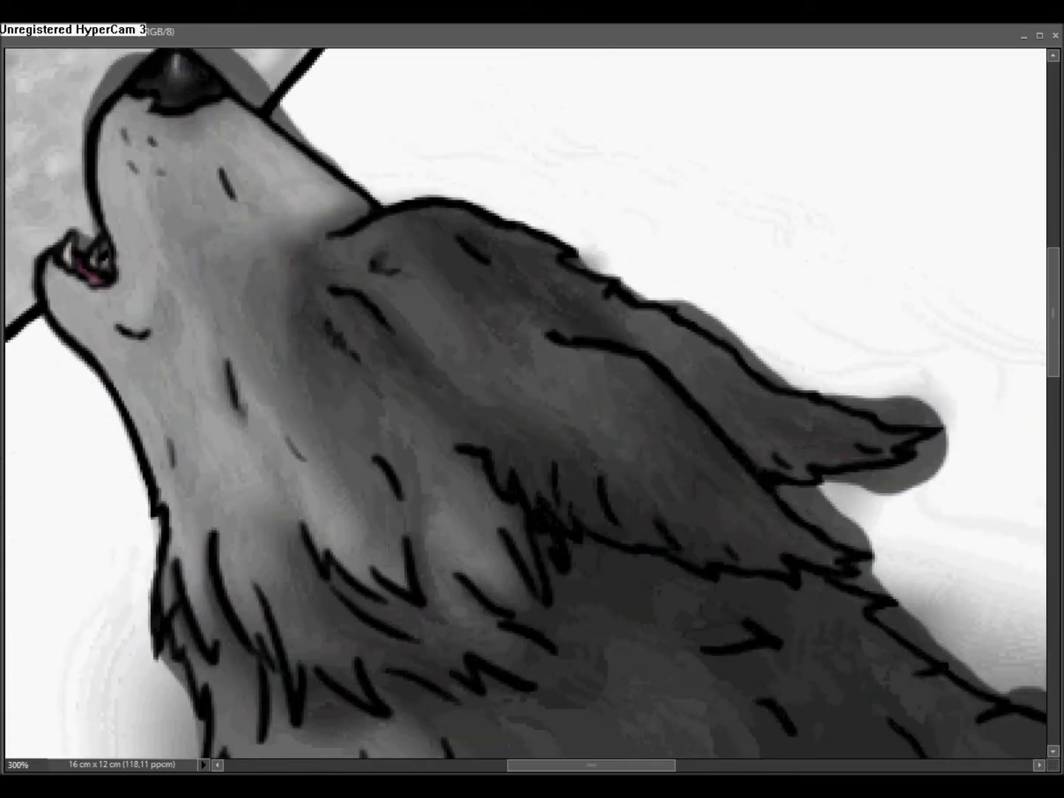
{"action": "key", "text": "ctrl+z"}
{"action": "left_click_drag", "start_coordinate": [410, 293], "coordinate": [469, 369]}
{"action": "mouse_move", "coordinate": [572, 363]}
{"action": "left_mouse_down"}
{"action": "mouse_move", "coordinate": [621, 373]}
{"action": "mouse_move", "coordinate": [587, 399]}
{"action": "mouse_move", "coordinate": [540, 365]}
{"action": "mouse_move", "coordinate": [588, 409]}
{"action": "mouse_move", "coordinate": [649, 415]}
{"action": "mouse_move", "coordinate": [629, 368]}
{"action": "mouse_move", "coordinate": [518, 351]}
{"action": "mouse_move", "coordinate": [644, 412]}
{"action": "left_mouse_up"}
{"action": "left_click_drag", "start_coordinate": [451, 336], "coordinate": [471, 364]}
Step: Choose a darker grey and shade the inside of the ear along its lower edge and toward the tip
{"action": "left_click_drag", "start_coordinate": [220, 419], "coordinate": [168, 409]}
{"action": "left_click", "coordinate": [2, 591]}
{"action": "left_click", "coordinate": [521, 446]}
{"action": "left_click", "coordinate": [942, 190]}
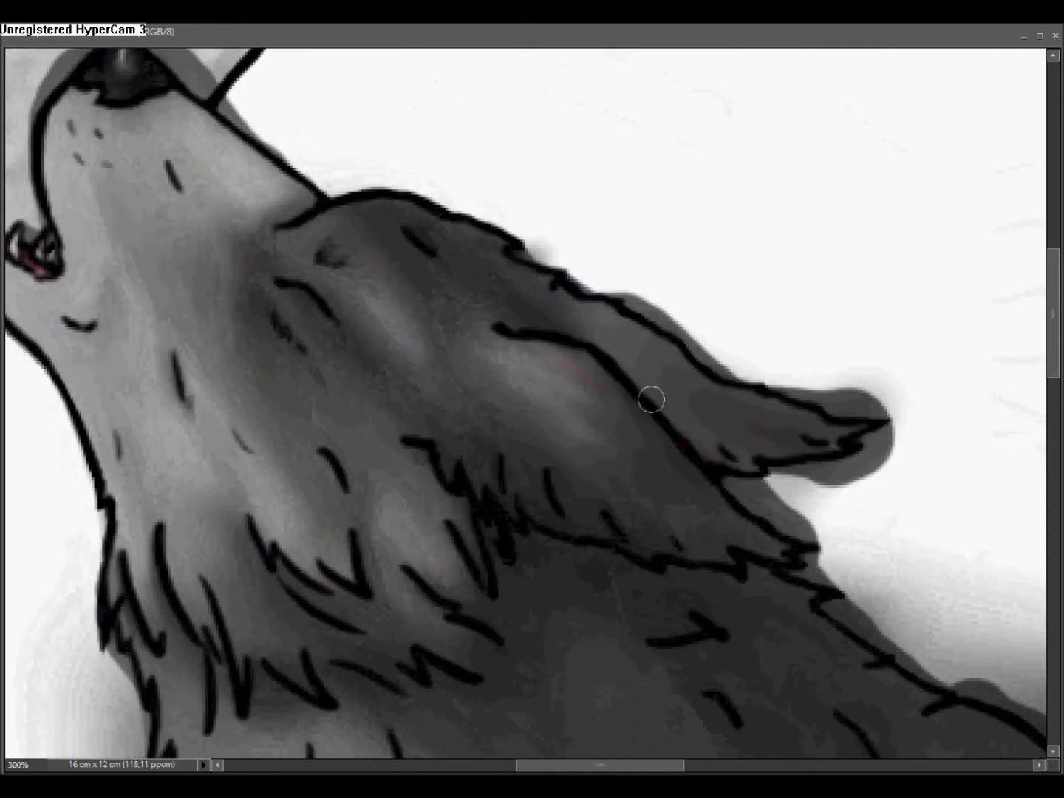
{"action": "mouse_move", "coordinate": [649, 397]}
{"action": "left_mouse_down"}
{"action": "mouse_move", "coordinate": [662, 399]}
{"action": "mouse_move", "coordinate": [676, 434]}
{"action": "mouse_move", "coordinate": [725, 456]}
{"action": "left_mouse_up"}
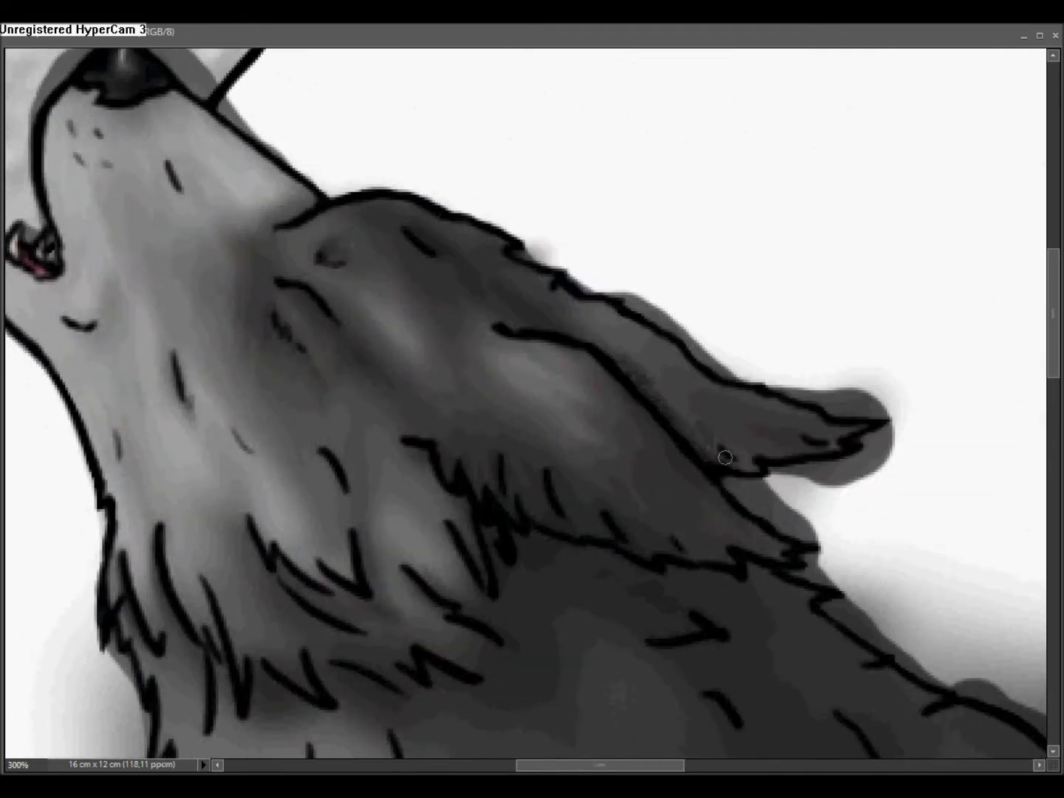
{"action": "mouse_move", "coordinate": [818, 454]}
{"action": "left_mouse_down"}
{"action": "mouse_move", "coordinate": [689, 441]}
{"action": "mouse_move", "coordinate": [725, 442]}
{"action": "left_mouse_up"}
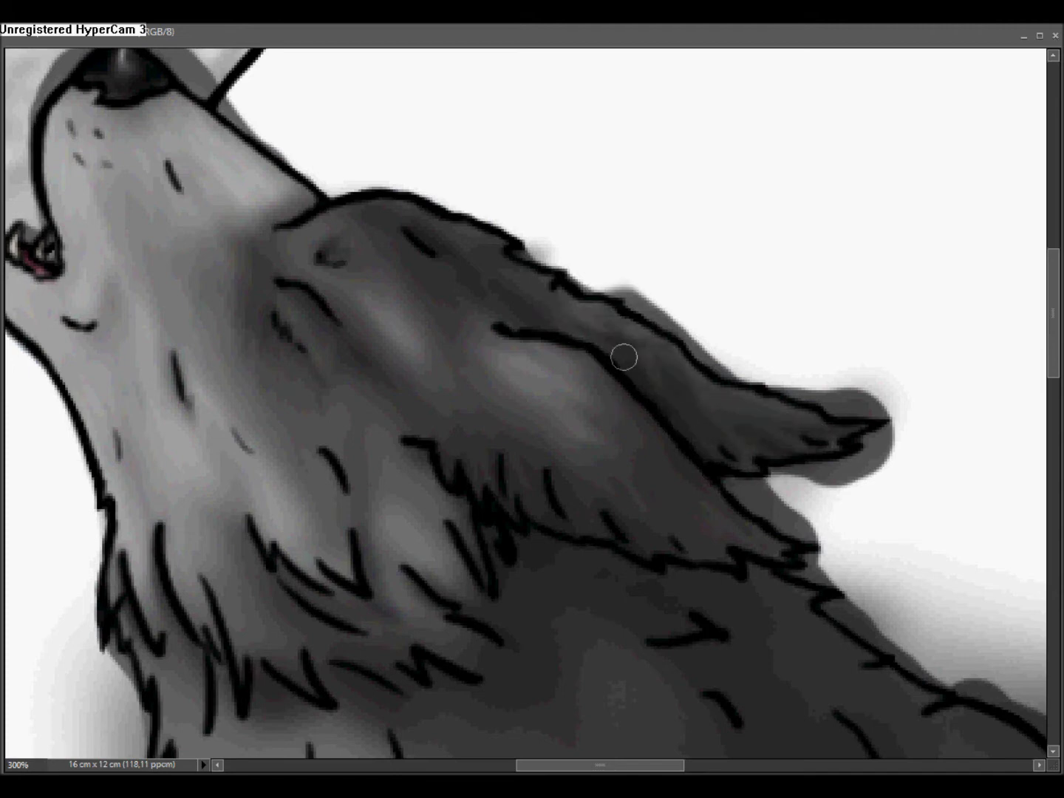
Step: Paint light grey highlights between the outlined fur tufts on the lower cheek, neck and chest
{"action": "left_click_drag", "start_coordinate": [661, 558], "coordinate": [673, 337]}
{"action": "left_click_drag", "start_coordinate": [328, 297], "coordinate": [636, 191]}
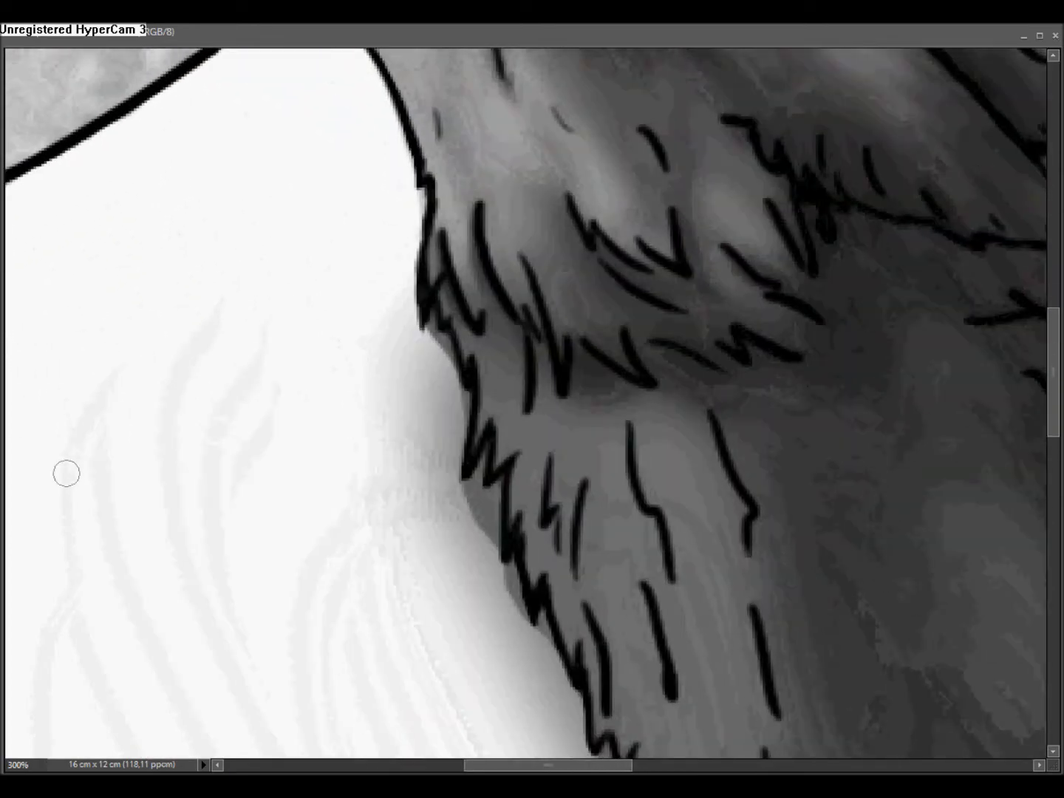
{"action": "left_click", "coordinate": [3, 480]}
{"action": "left_click", "coordinate": [521, 309]}
{"action": "key", "text": "Return"}
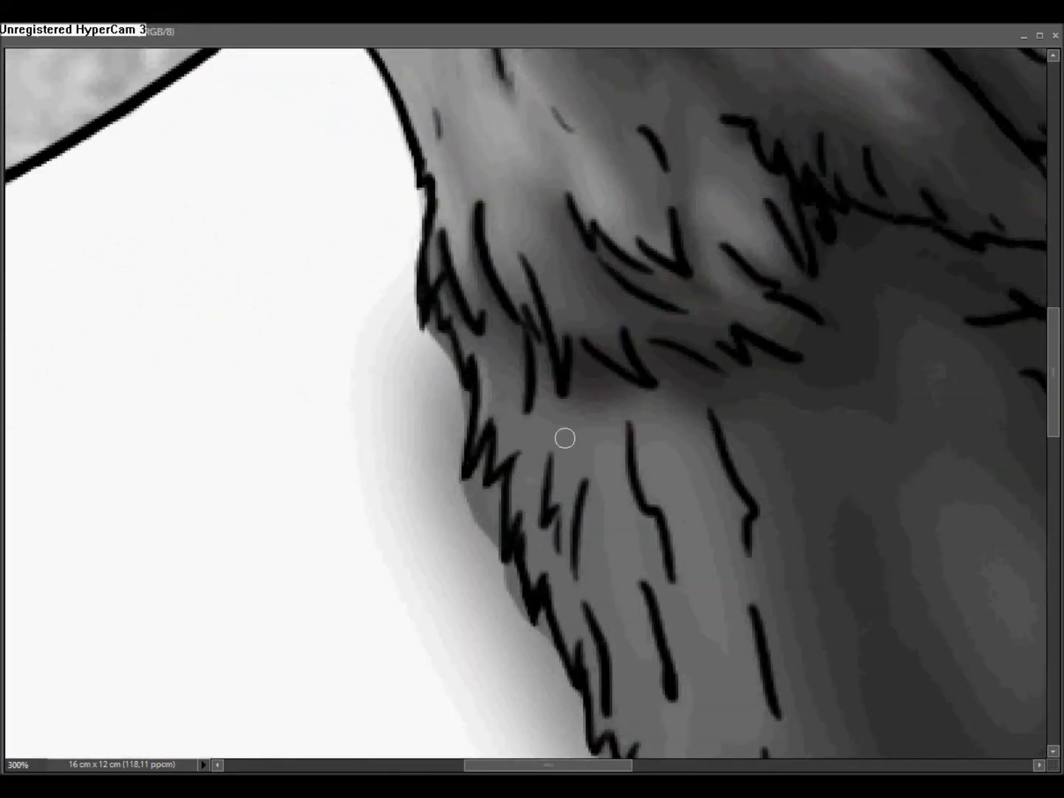
{"action": "mouse_move", "coordinate": [584, 667]}
{"action": "left_mouse_down"}
{"action": "mouse_move", "coordinate": [570, 630]}
{"action": "mouse_move", "coordinate": [621, 480]}
{"action": "mouse_move", "coordinate": [506, 321]}
{"action": "mouse_move", "coordinate": [672, 628]}
{"action": "mouse_move", "coordinate": [597, 385]}
{"action": "mouse_move", "coordinate": [559, 213]}
{"action": "left_mouse_up"}
{"action": "scroll", "coordinate": [640, 506], "scroll_direction": "down", "scroll_amount": 5}
{"action": "scroll", "coordinate": [591, 489], "scroll_direction": "right", "scroll_amount": 1}
{"action": "left_click_drag", "start_coordinate": [519, 335], "coordinate": [509, 243]}
{"action": "left_click_drag", "start_coordinate": [438, 187], "coordinate": [452, 133]}
{"action": "left_click_drag", "start_coordinate": [518, 386], "coordinate": [561, 564]}
{"action": "left_click_drag", "start_coordinate": [567, 303], "coordinate": [519, 170]}
{"action": "left_click_drag", "start_coordinate": [632, 294], "coordinate": [535, 212]}
{"action": "left_click_drag", "start_coordinate": [469, 243], "coordinate": [454, 156]}
{"action": "mouse_move", "coordinate": [505, 189]}
{"action": "left_mouse_down"}
{"action": "mouse_move", "coordinate": [608, 178]}
{"action": "mouse_move", "coordinate": [497, 200]}
{"action": "left_mouse_up"}
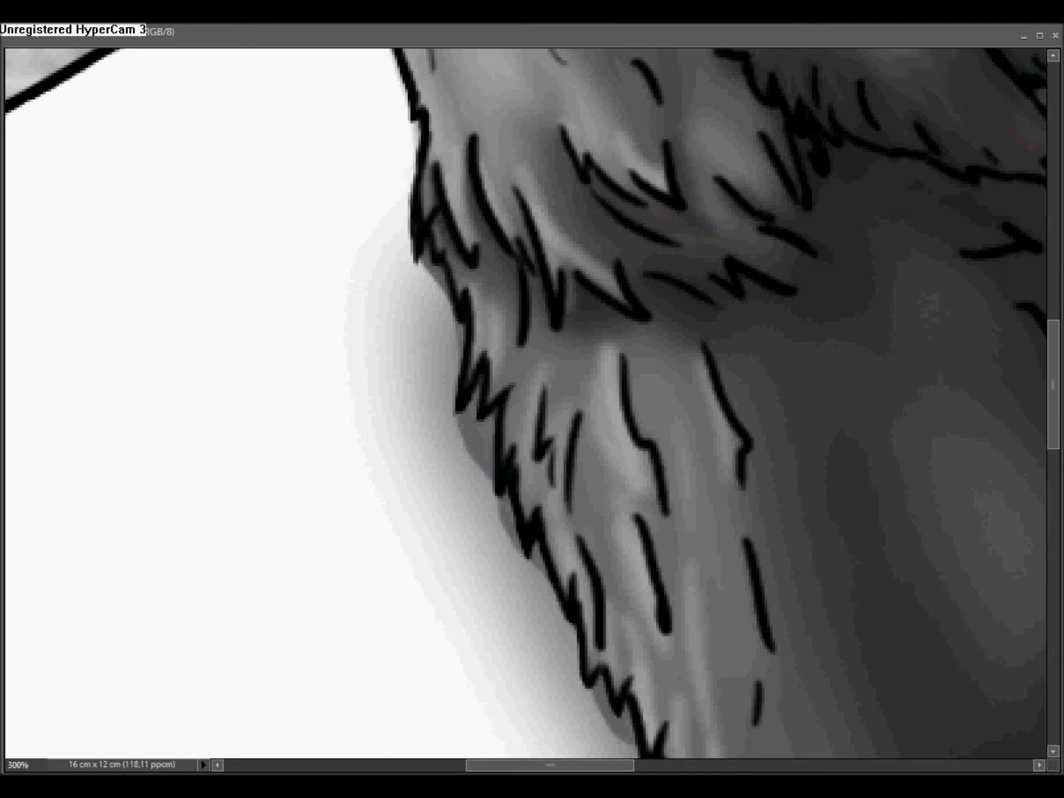
{"action": "scroll", "coordinate": [400, 385], "scroll_direction": "up", "scroll_amount": 3}
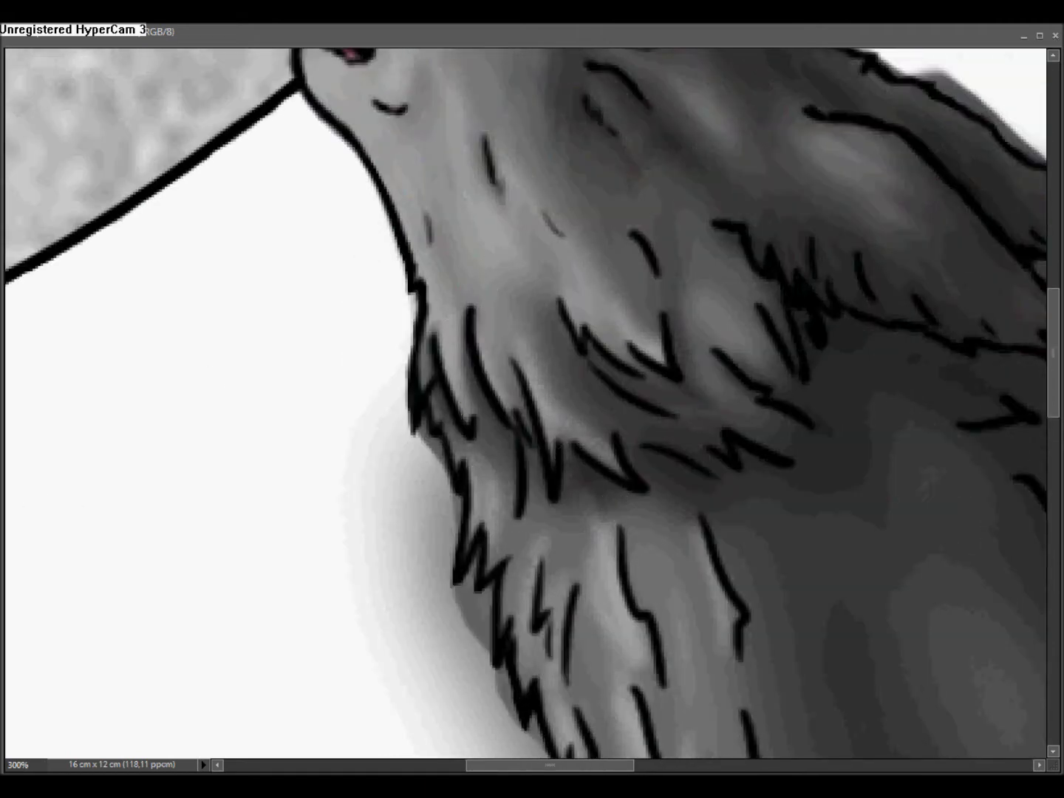
{"action": "scroll", "coordinate": [665, 576], "scroll_direction": "down", "scroll_amount": 5}
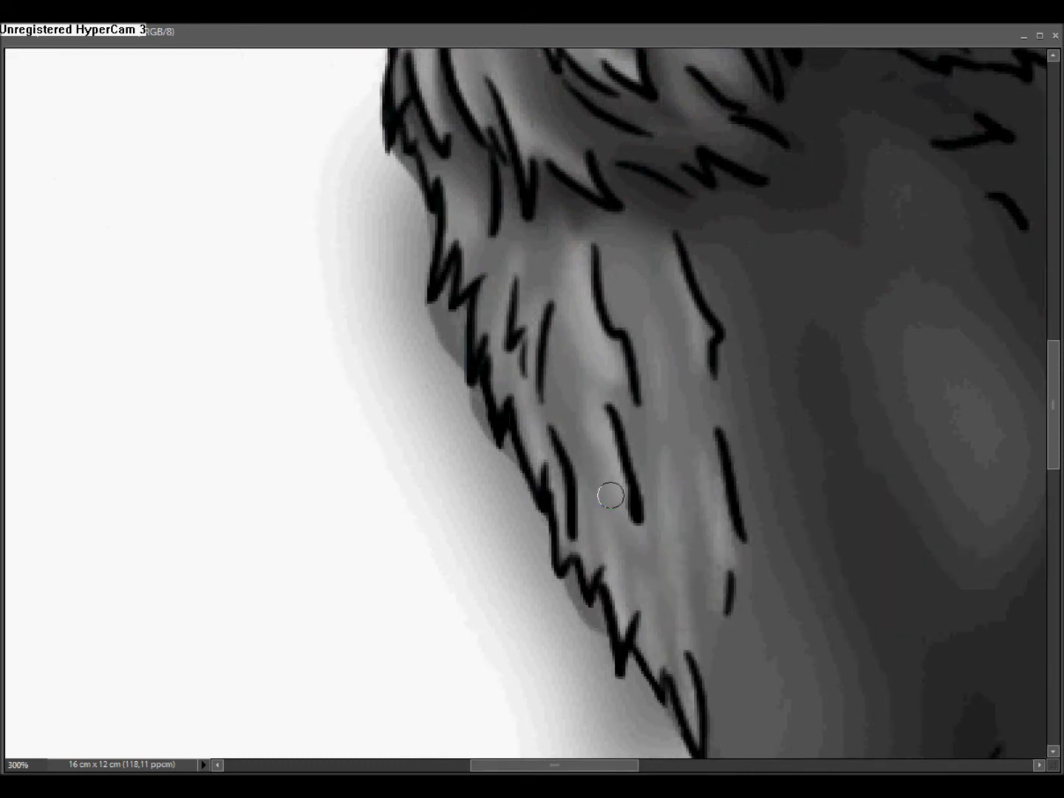
Step: Choose a darker grey and add shadows between the fur tufts on the chest
{"action": "left_click_drag", "start_coordinate": [409, 515], "coordinate": [242, 696]}
{"action": "left_click", "coordinate": [521, 397]}
{"action": "left_click", "coordinate": [920, 195]}
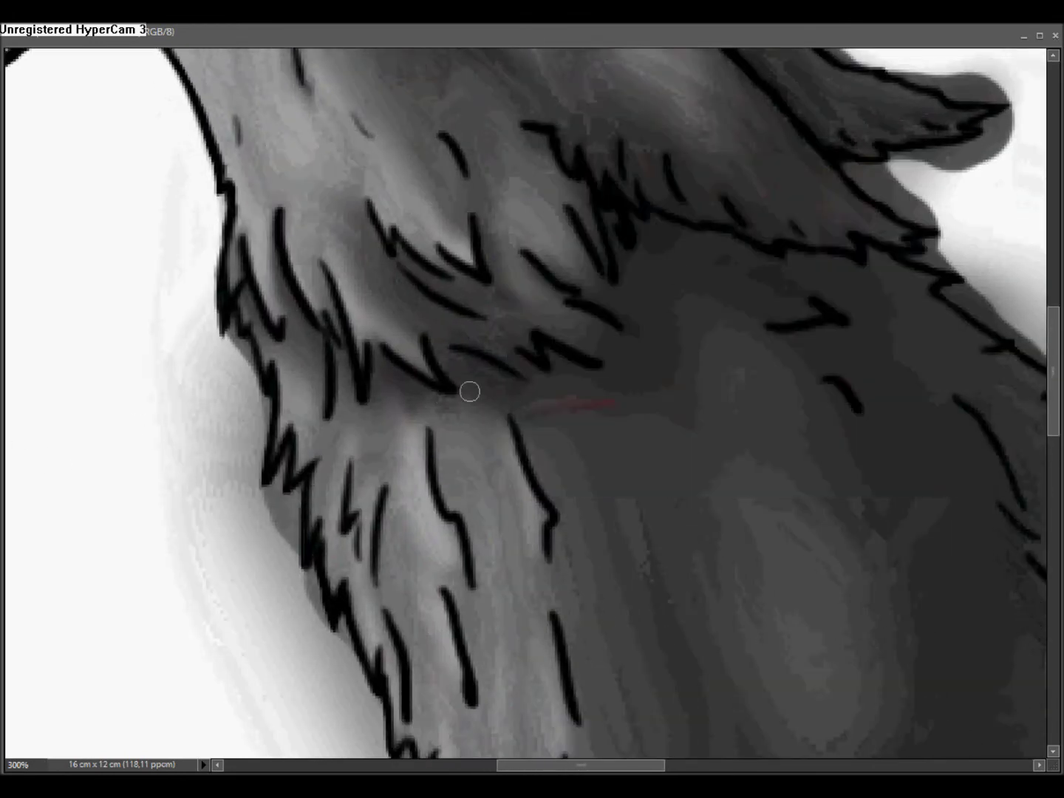
{"action": "key", "text": "ctrl+z"}
{"action": "left_click_drag", "start_coordinate": [315, 533], "coordinate": [325, 437]}
{"action": "left_click_drag", "start_coordinate": [387, 502], "coordinate": [381, 585]}
{"action": "left_click_drag", "start_coordinate": [446, 439], "coordinate": [484, 577]}
{"action": "mouse_move", "coordinate": [496, 642]}
{"action": "left_mouse_down"}
{"action": "mouse_move", "coordinate": [502, 484]}
{"action": "mouse_move", "coordinate": [471, 437]}
{"action": "left_mouse_up"}
Step: Work fur-like streaks into the shoulder beside the chest fur and undo the last stroke
{"action": "mouse_move", "coordinate": [573, 462]}
{"action": "left_mouse_down"}
{"action": "mouse_move", "coordinate": [587, 550]}
{"action": "mouse_move", "coordinate": [576, 629]}
{"action": "mouse_move", "coordinate": [606, 586]}
{"action": "left_mouse_up"}
{"action": "mouse_move", "coordinate": [573, 676]}
{"action": "left_mouse_down"}
{"action": "mouse_move", "coordinate": [580, 754]}
{"action": "mouse_move", "coordinate": [462, 588]}
{"action": "mouse_move", "coordinate": [510, 542]}
{"action": "mouse_move", "coordinate": [483, 512]}
{"action": "left_mouse_up"}
{"action": "left_click_drag", "start_coordinate": [520, 335], "coordinate": [546, 634]}
{"action": "left_click_drag", "start_coordinate": [629, 497], "coordinate": [617, 564]}
{"action": "mouse_move", "coordinate": [645, 499]}
{"action": "left_mouse_down"}
{"action": "mouse_move", "coordinate": [682, 615]}
{"action": "mouse_move", "coordinate": [661, 529]}
{"action": "left_mouse_up"}
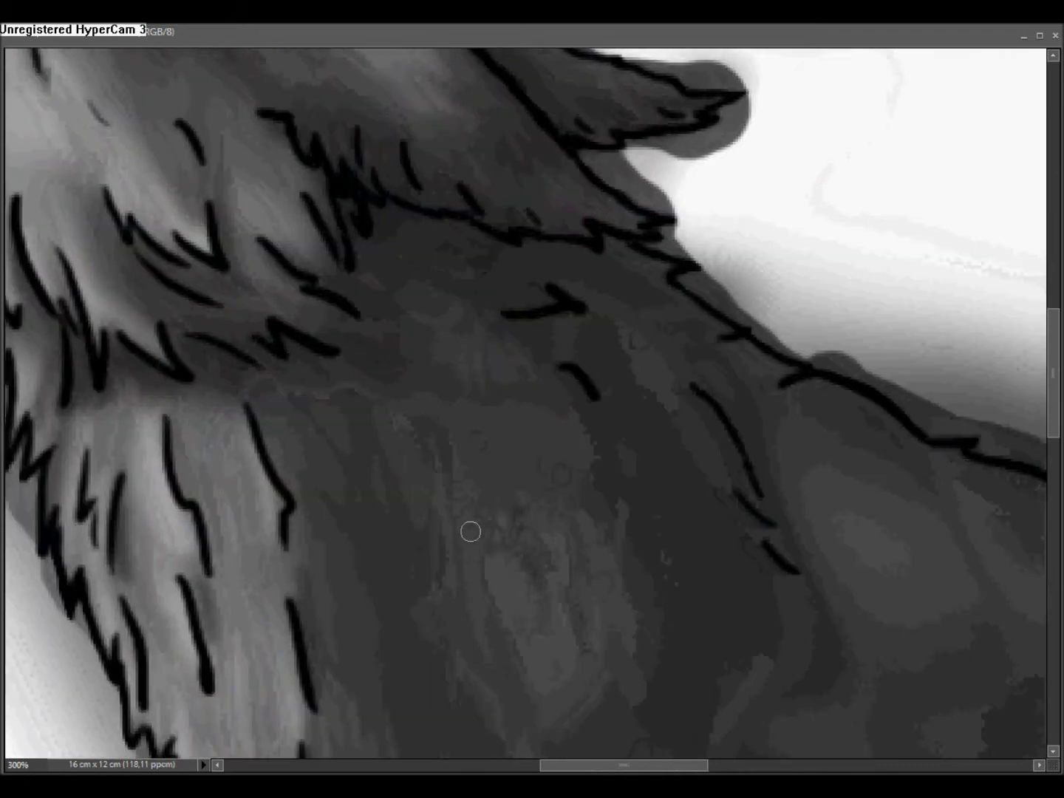
{"action": "mouse_move", "coordinate": [286, 604]}
{"action": "left_mouse_down"}
{"action": "mouse_move", "coordinate": [388, 403]}
{"action": "mouse_move", "coordinate": [470, 507]}
{"action": "mouse_move", "coordinate": [447, 376]}
{"action": "mouse_move", "coordinate": [458, 527]}
{"action": "left_mouse_up"}
{"action": "mouse_move", "coordinate": [381, 516]}
{"action": "left_mouse_down"}
{"action": "mouse_move", "coordinate": [395, 611]}
{"action": "mouse_move", "coordinate": [435, 692]}
{"action": "left_mouse_up"}
{"action": "key", "text": "bracketright"}
{"action": "mouse_move", "coordinate": [352, 419]}
{"action": "left_mouse_down"}
{"action": "mouse_move", "coordinate": [379, 581]}
{"action": "mouse_move", "coordinate": [432, 667]}
{"action": "left_mouse_up"}
{"action": "key", "text": "ctrl+z"}
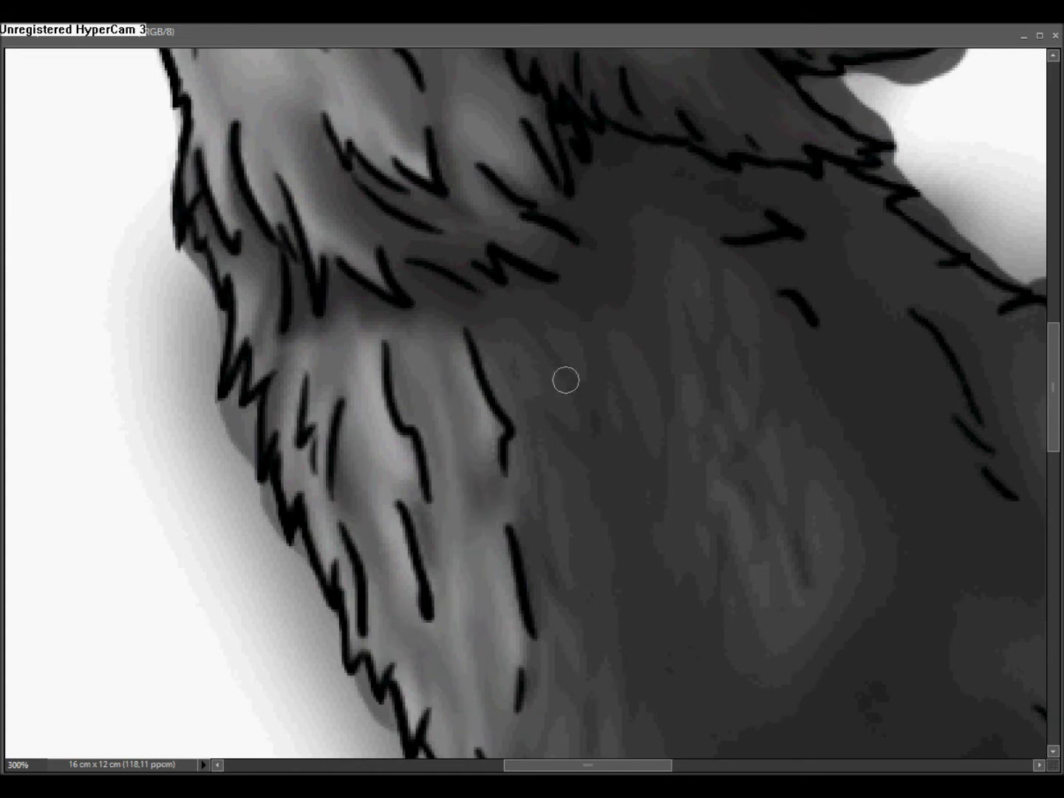
Step: Blend the lower chest and shoulder shading into long vertical fur streaks
{"action": "scroll", "coordinate": [595, 524], "scroll_direction": "down", "scroll_amount": 3}
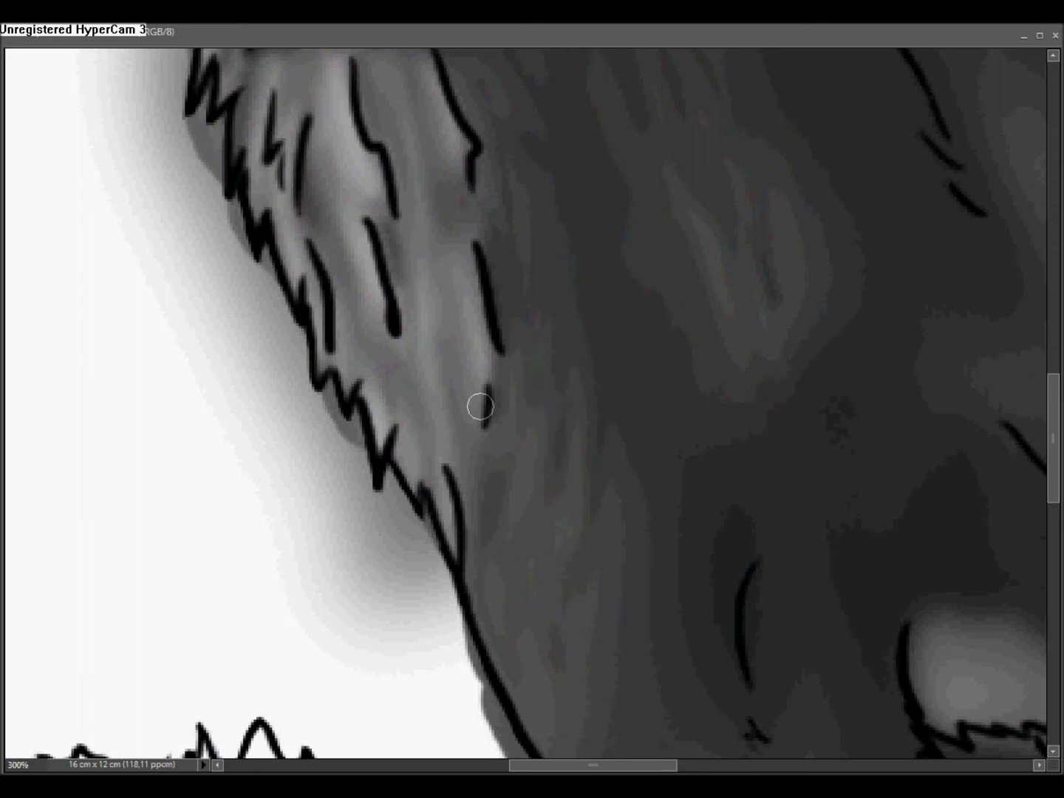
{"action": "left_click_drag", "start_coordinate": [650, 477], "coordinate": [579, 523]}
{"action": "left_click_drag", "start_coordinate": [594, 389], "coordinate": [695, 290]}
{"action": "scroll", "coordinate": [695, 290], "scroll_direction": "up", "scroll_amount": 4}
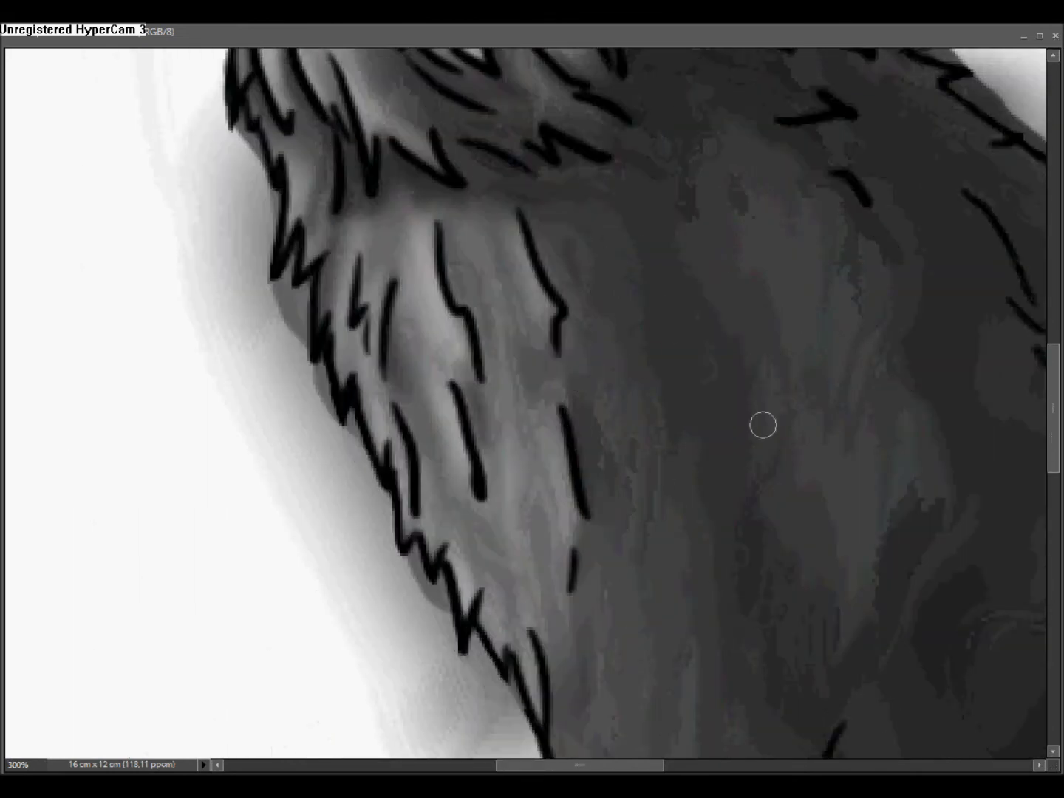
{"action": "mouse_move", "coordinate": [762, 425]}
{"action": "left_mouse_down"}
{"action": "mouse_move", "coordinate": [898, 629]}
{"action": "mouse_move", "coordinate": [729, 313]}
{"action": "mouse_move", "coordinate": [872, 93]}
{"action": "left_mouse_up"}
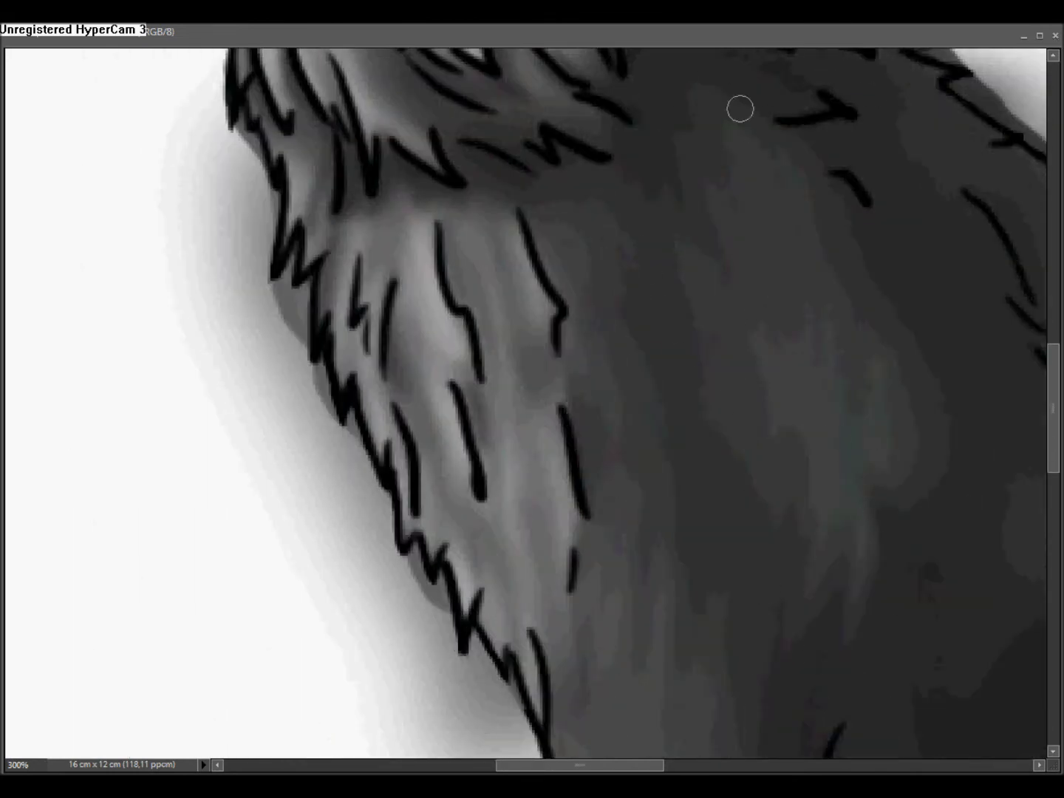
{"action": "scroll", "coordinate": [695, 269], "scroll_direction": "down", "scroll_amount": 4}
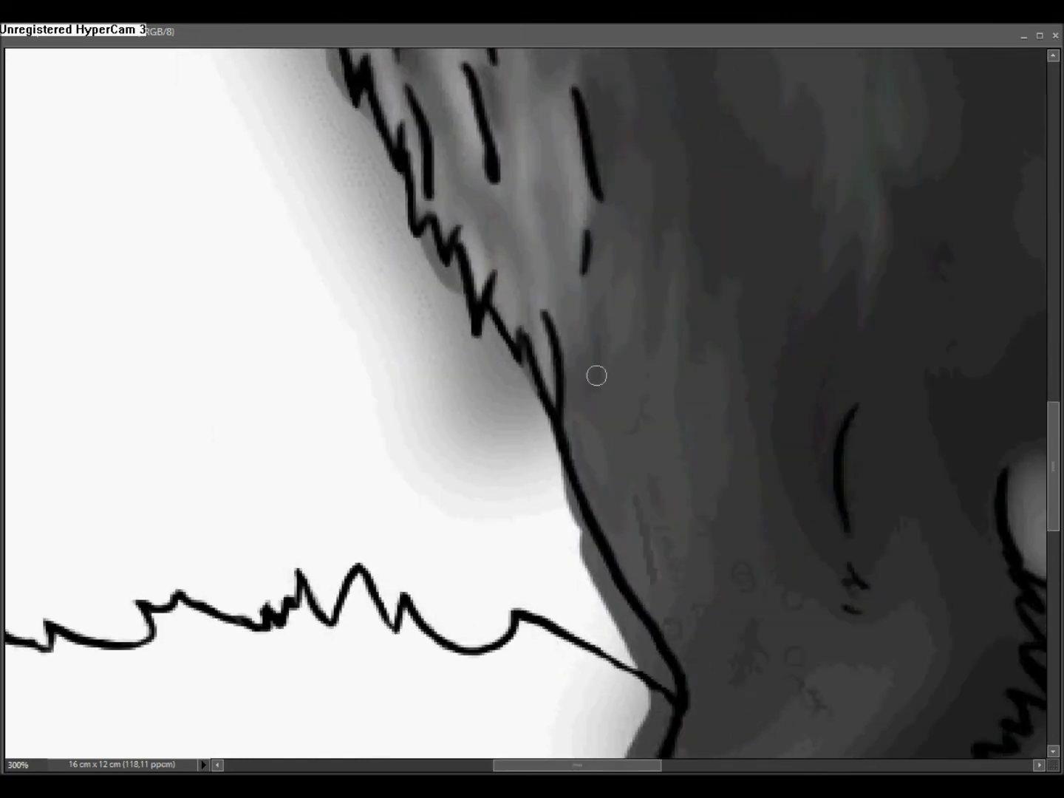
Step: Blend the shading down the near front leg into streaks, from the upper leg to the paw
{"action": "scroll", "coordinate": [635, 400], "scroll_direction": "down", "scroll_amount": 4}
{"action": "scroll", "coordinate": [636, 399], "scroll_direction": "right", "scroll_amount": 1}
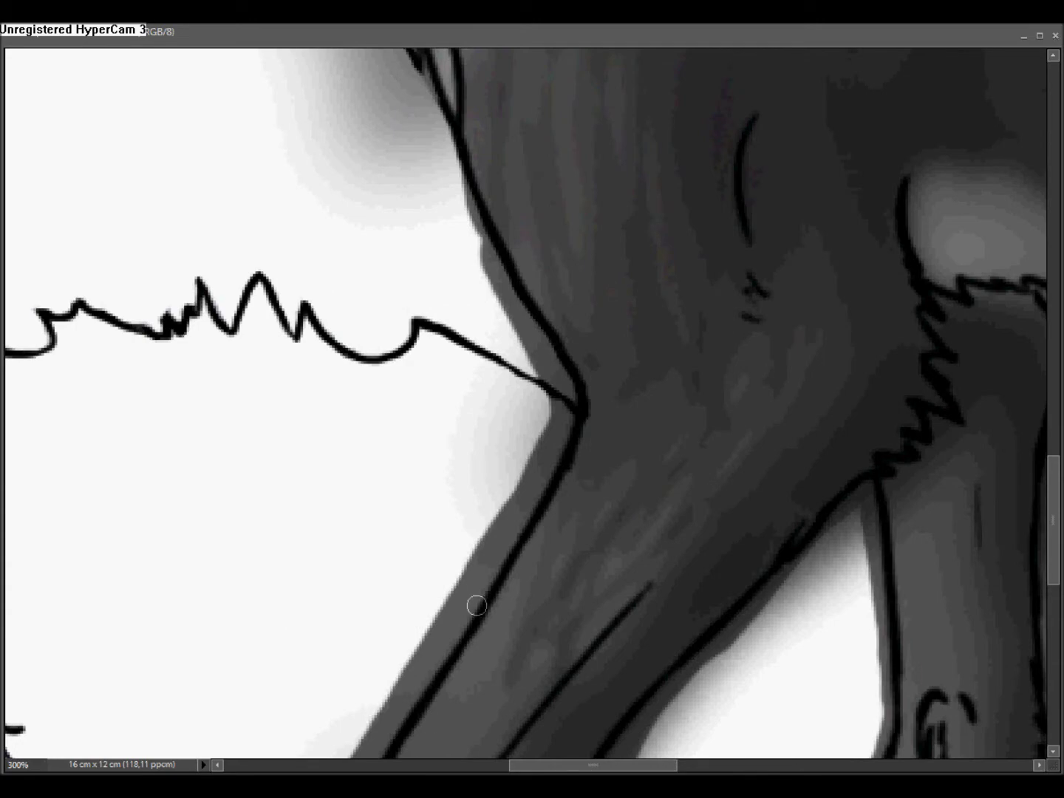
{"action": "scroll", "coordinate": [555, 698], "scroll_direction": "down", "scroll_amount": 4}
{"action": "scroll", "coordinate": [555, 698], "scroll_direction": "left", "scroll_amount": 1}
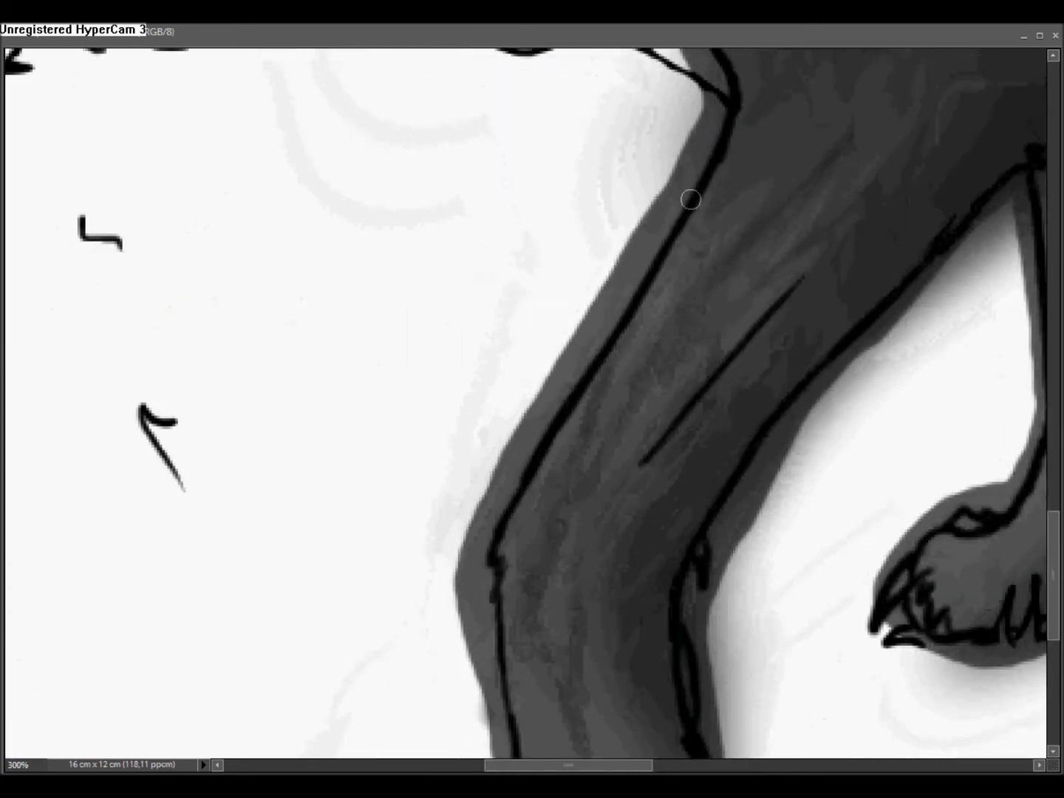
{"action": "scroll", "coordinate": [665, 236], "scroll_direction": "down", "scroll_amount": 4}
{"action": "scroll", "coordinate": [665, 236], "scroll_direction": "left", "scroll_amount": 1}
{"action": "left_click_drag", "start_coordinate": [684, 247], "coordinate": [416, 116]}
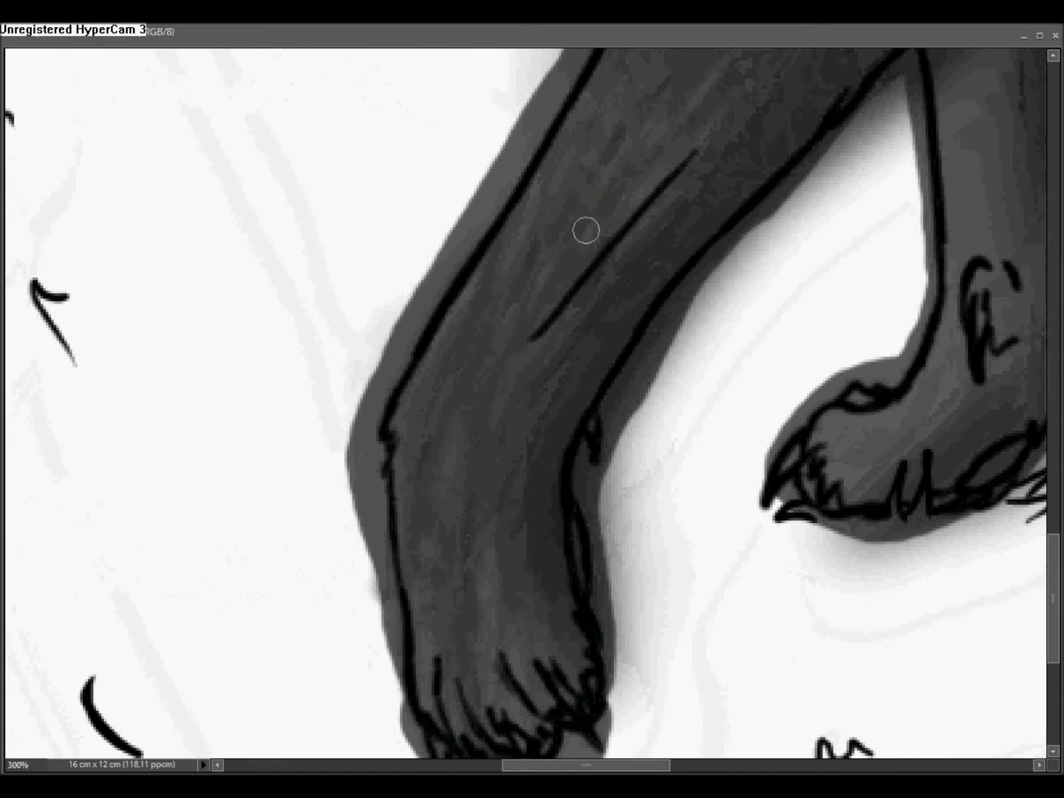
{"action": "scroll", "coordinate": [459, 650], "scroll_direction": "up", "scroll_amount": 4}
{"action": "scroll", "coordinate": [459, 651], "scroll_direction": "right", "scroll_amount": 1}
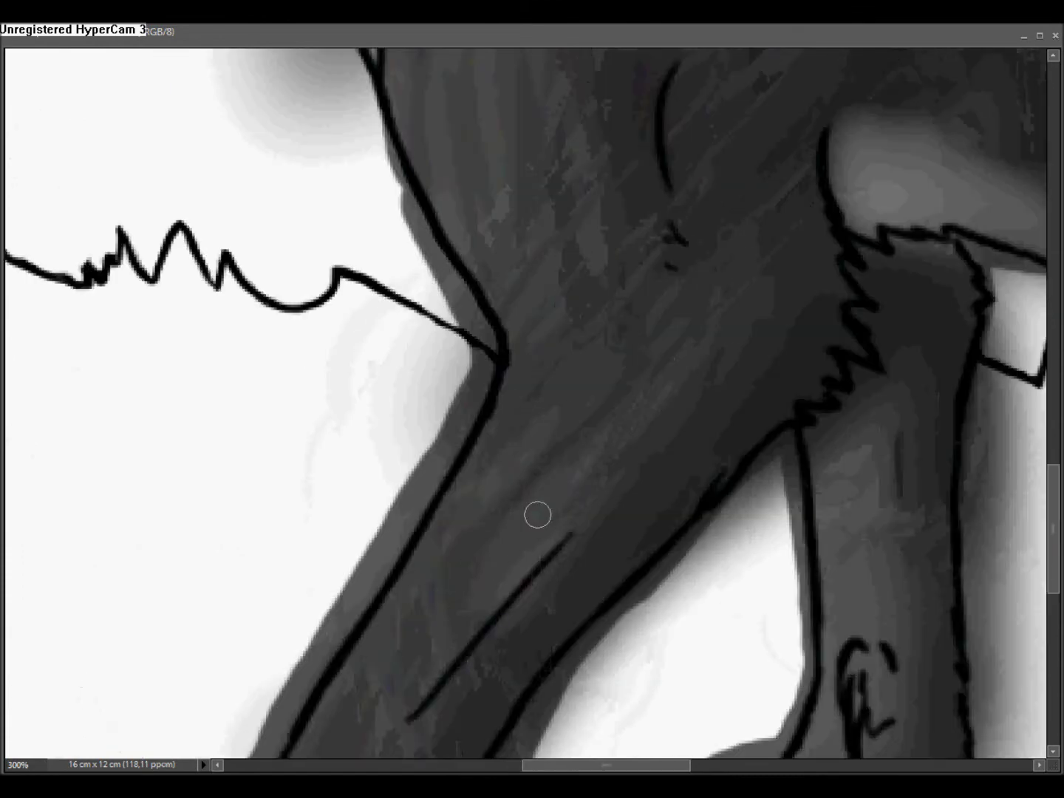
Step: Choose a darker grey and shade the creases between the toes of the near front paw
{"action": "scroll", "coordinate": [521, 574], "scroll_direction": "down", "scroll_amount": 5}
{"action": "scroll", "coordinate": [522, 573], "scroll_direction": "left", "scroll_amount": 1}
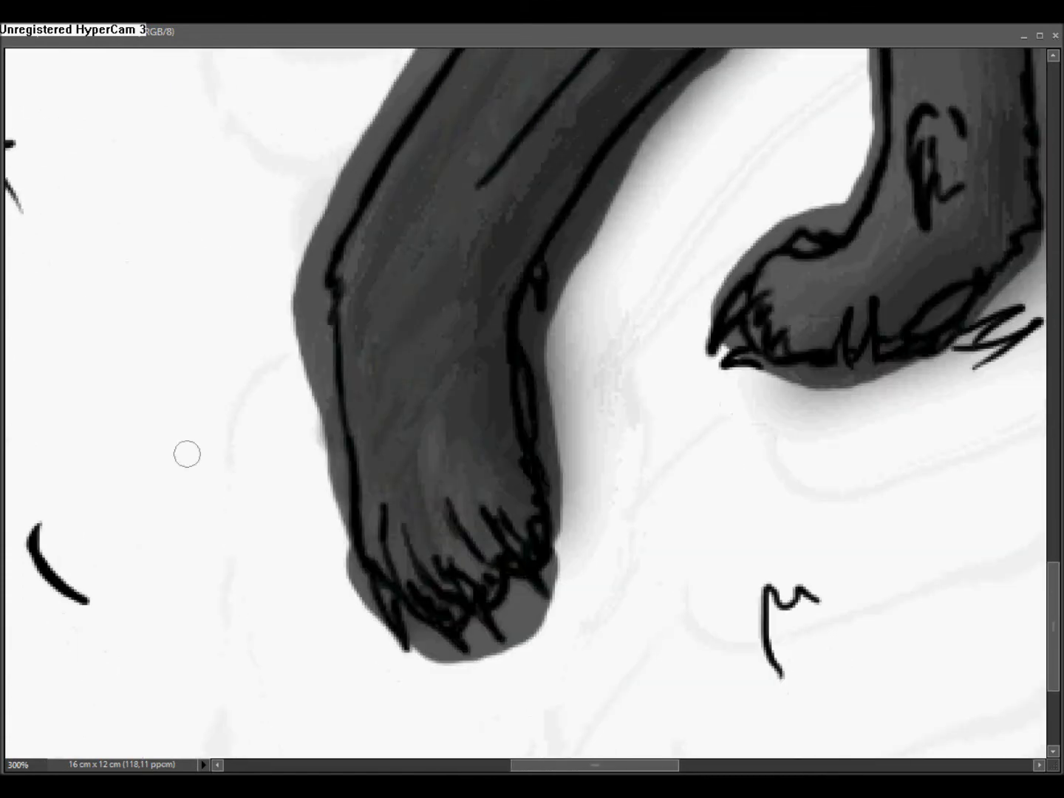
{"action": "left_click", "coordinate": [3, 509]}
{"action": "left_click", "coordinate": [521, 447]}
{"action": "left_click", "coordinate": [944, 192]}
{"action": "mouse_move", "coordinate": [554, 451]}
{"action": "left_mouse_down"}
{"action": "mouse_move", "coordinate": [488, 570]}
{"action": "mouse_move", "coordinate": [414, 532]}
{"action": "mouse_move", "coordinate": [455, 554]}
{"action": "mouse_move", "coordinate": [376, 532]}
{"action": "mouse_move", "coordinate": [404, 491]}
{"action": "mouse_move", "coordinate": [535, 535]}
{"action": "mouse_move", "coordinate": [512, 497]}
{"action": "mouse_move", "coordinate": [443, 462]}
{"action": "mouse_move", "coordinate": [399, 509]}
{"action": "left_mouse_up"}
{"action": "left_click_drag", "start_coordinate": [493, 506], "coordinate": [510, 400]}
{"action": "mouse_move", "coordinate": [450, 455]}
{"action": "left_mouse_down"}
{"action": "mouse_move", "coordinate": [452, 543]}
{"action": "mouse_move", "coordinate": [416, 554]}
{"action": "left_mouse_up"}
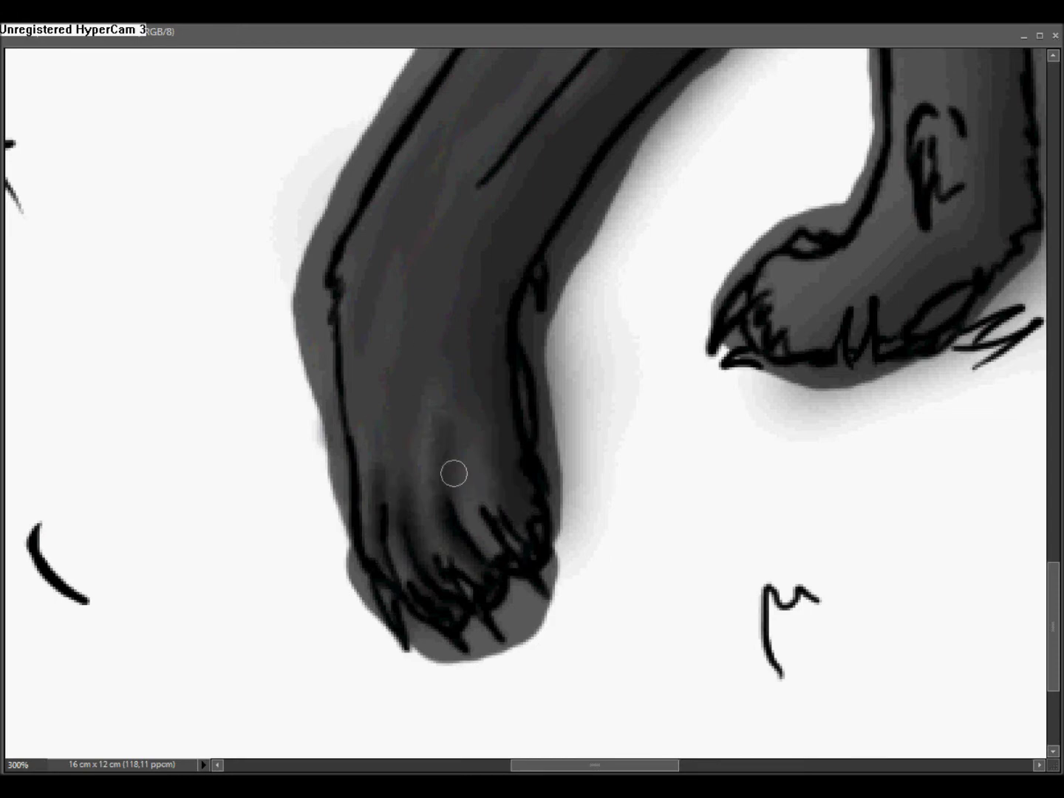
Step: Deepen the shading on the near front paw and blend it along the paw's back edge towards the ankle
{"action": "mouse_move", "coordinate": [505, 468]}
{"action": "left_mouse_down"}
{"action": "mouse_move", "coordinate": [444, 355]}
{"action": "mouse_move", "coordinate": [441, 534]}
{"action": "left_mouse_up"}
{"action": "left_click_drag", "start_coordinate": [540, 429], "coordinate": [382, 548]}
{"action": "left_click_drag", "start_coordinate": [534, 522], "coordinate": [562, 540]}
{"action": "mouse_move", "coordinate": [692, 513]}
{"action": "left_mouse_down"}
{"action": "mouse_move", "coordinate": [735, 485]}
{"action": "mouse_move", "coordinate": [525, 502]}
{"action": "left_mouse_up"}
{"action": "left_click_drag", "start_coordinate": [559, 302], "coordinate": [594, 392]}
{"action": "left_click_drag", "start_coordinate": [542, 347], "coordinate": [515, 592]}
{"action": "mouse_move", "coordinate": [489, 362]}
{"action": "left_mouse_down"}
{"action": "mouse_move", "coordinate": [483, 455]}
{"action": "mouse_move", "coordinate": [559, 546]}
{"action": "mouse_move", "coordinate": [577, 509]}
{"action": "mouse_move", "coordinate": [496, 459]}
{"action": "mouse_move", "coordinate": [553, 328]}
{"action": "mouse_move", "coordinate": [568, 380]}
{"action": "mouse_move", "coordinate": [634, 204]}
{"action": "mouse_move", "coordinate": [566, 167]}
{"action": "mouse_move", "coordinate": [595, 166]}
{"action": "mouse_move", "coordinate": [619, 218]}
{"action": "mouse_move", "coordinate": [537, 206]}
{"action": "left_mouse_up"}
Step: Work soft vertical fur streaks down the far front leg and darken its ankle and paw
{"action": "scroll", "coordinate": [584, 399], "scroll_direction": "down", "scroll_amount": 5}
{"action": "mouse_move", "coordinate": [614, 435]}
{"action": "left_mouse_down"}
{"action": "mouse_move", "coordinate": [500, 498]}
{"action": "mouse_move", "coordinate": [410, 497]}
{"action": "left_mouse_up"}
{"action": "mouse_move", "coordinate": [482, 436]}
{"action": "left_mouse_down"}
{"action": "mouse_move", "coordinate": [523, 442]}
{"action": "mouse_move", "coordinate": [541, 423]}
{"action": "left_mouse_up"}
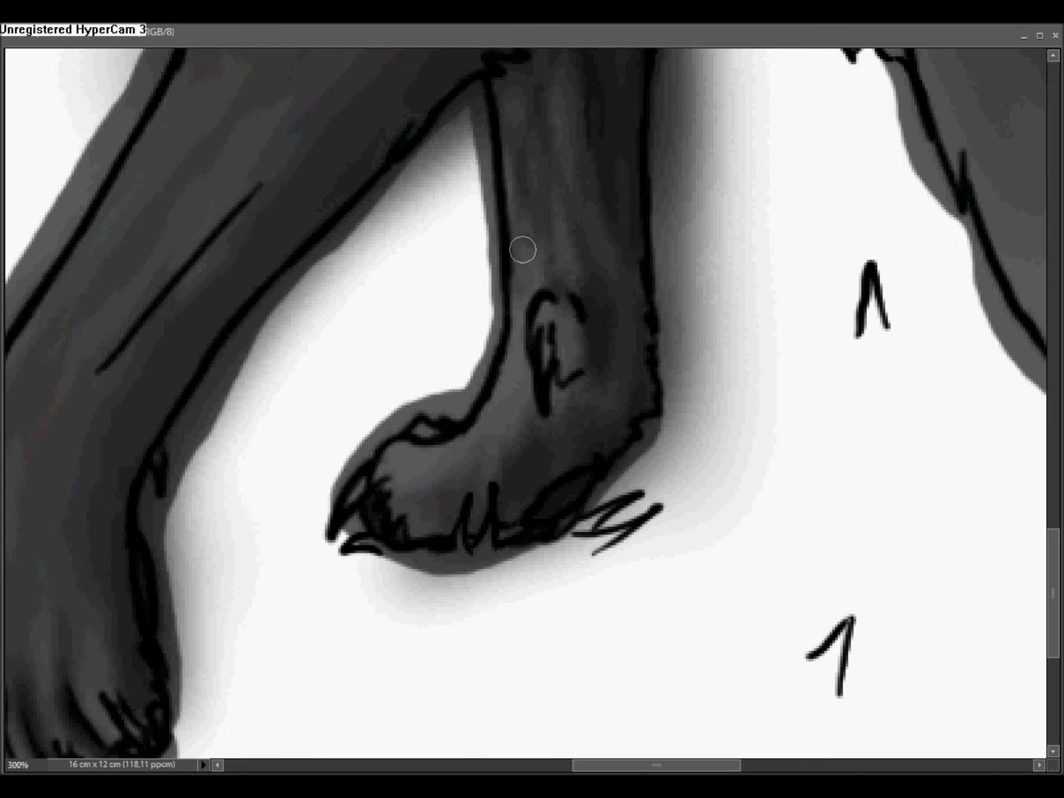
{"action": "scroll", "coordinate": [522, 247], "scroll_direction": "up", "scroll_amount": 5}
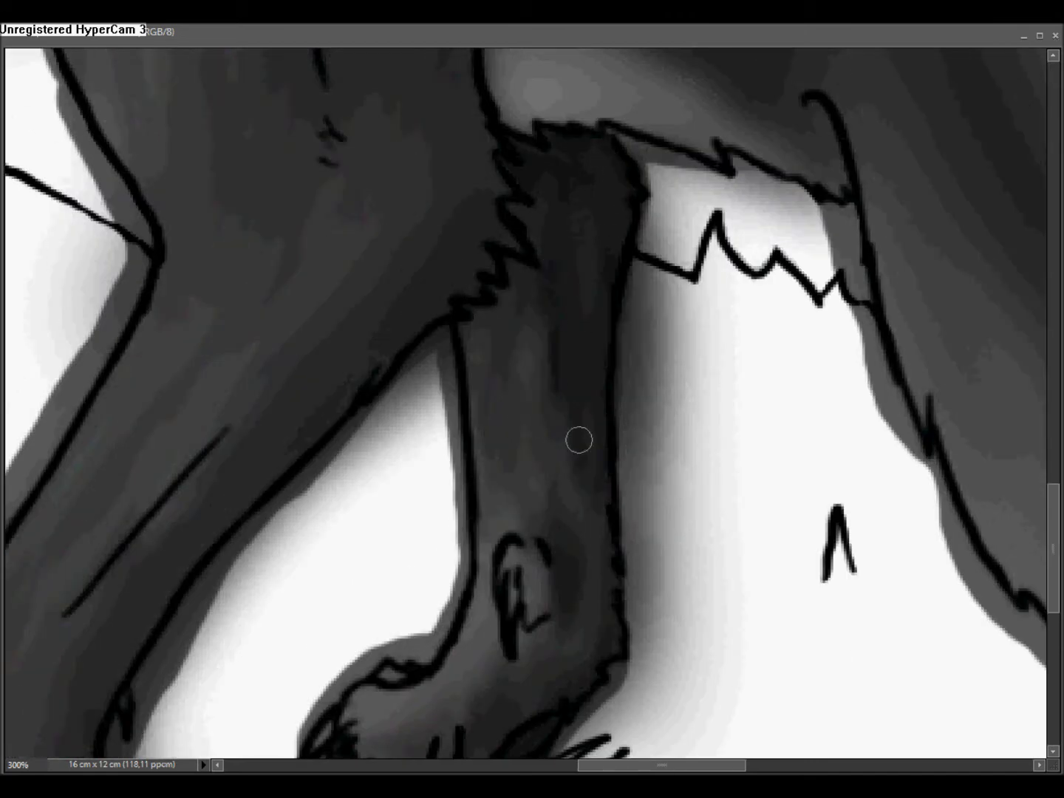
{"action": "mouse_move", "coordinate": [532, 602]}
{"action": "left_mouse_down"}
{"action": "mouse_move", "coordinate": [545, 614]}
{"action": "mouse_move", "coordinate": [603, 420]}
{"action": "mouse_move", "coordinate": [571, 405]}
{"action": "left_mouse_up"}
{"action": "left_click_drag", "start_coordinate": [561, 505], "coordinate": [588, 474]}
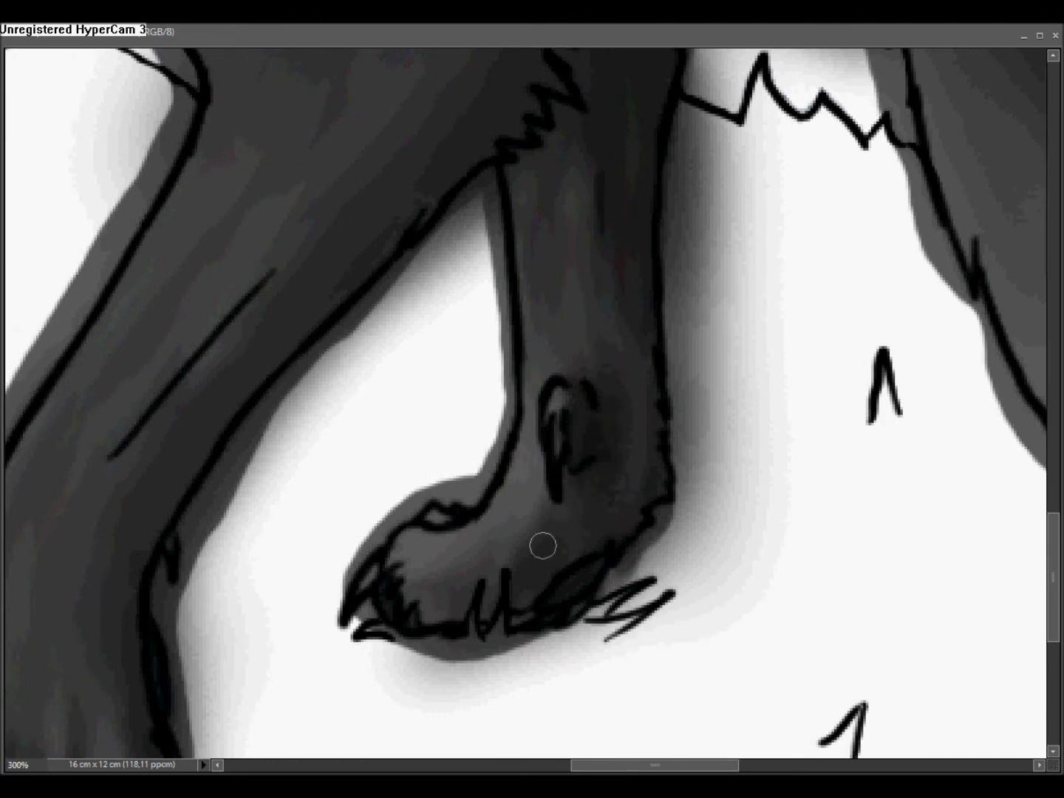
{"action": "scroll", "coordinate": [655, 501], "scroll_direction": "down", "scroll_amount": 3}
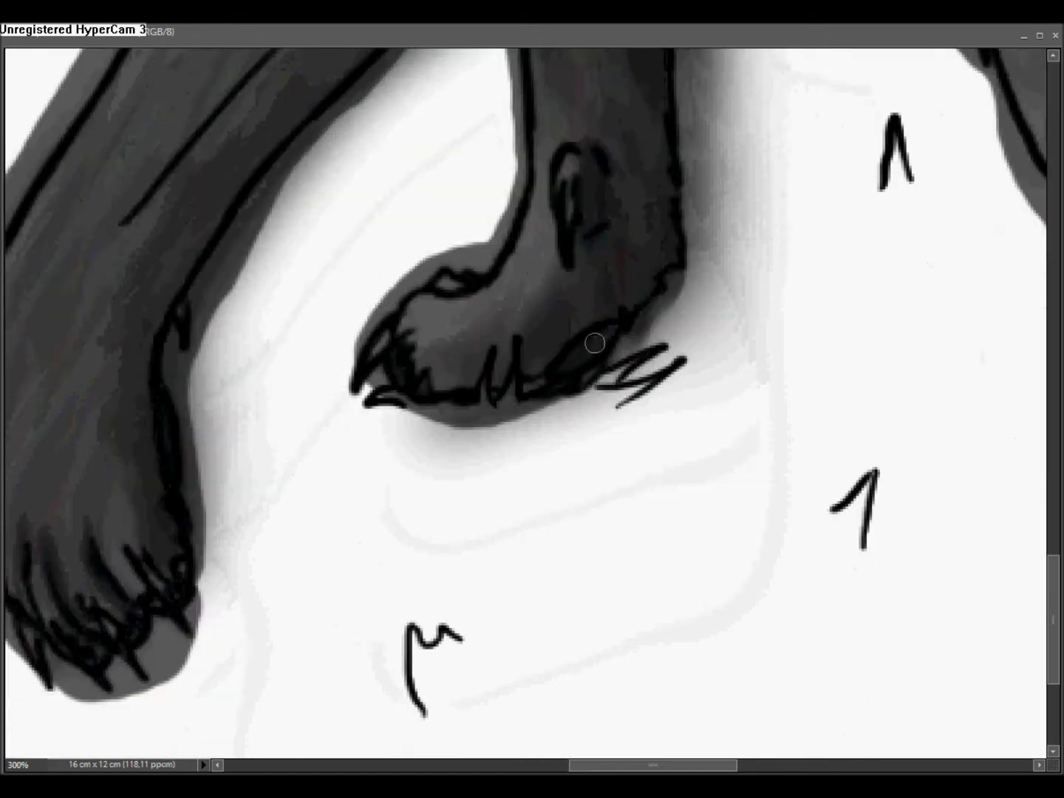
{"action": "left_click_drag", "start_coordinate": [429, 383], "coordinate": [460, 366]}
Step: Add shadow around the elbow crease and armpit and blend the shoulder fur into soft streaks
{"action": "scroll", "coordinate": [512, 327], "scroll_direction": "up", "scroll_amount": 10}
{"action": "mouse_move", "coordinate": [355, 507]}
{"action": "left_mouse_down"}
{"action": "mouse_move", "coordinate": [341, 515]}
{"action": "mouse_move", "coordinate": [348, 395]}
{"action": "mouse_move", "coordinate": [363, 476]}
{"action": "left_mouse_up"}
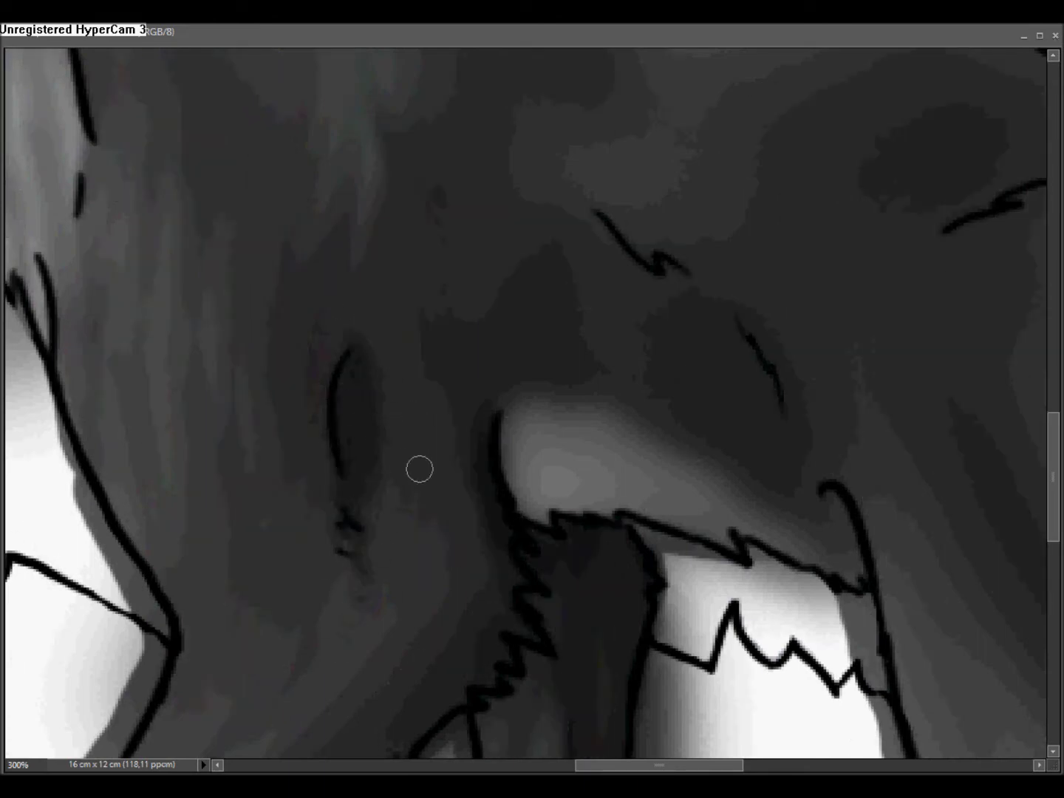
{"action": "left_click_drag", "start_coordinate": [433, 513], "coordinate": [501, 340]}
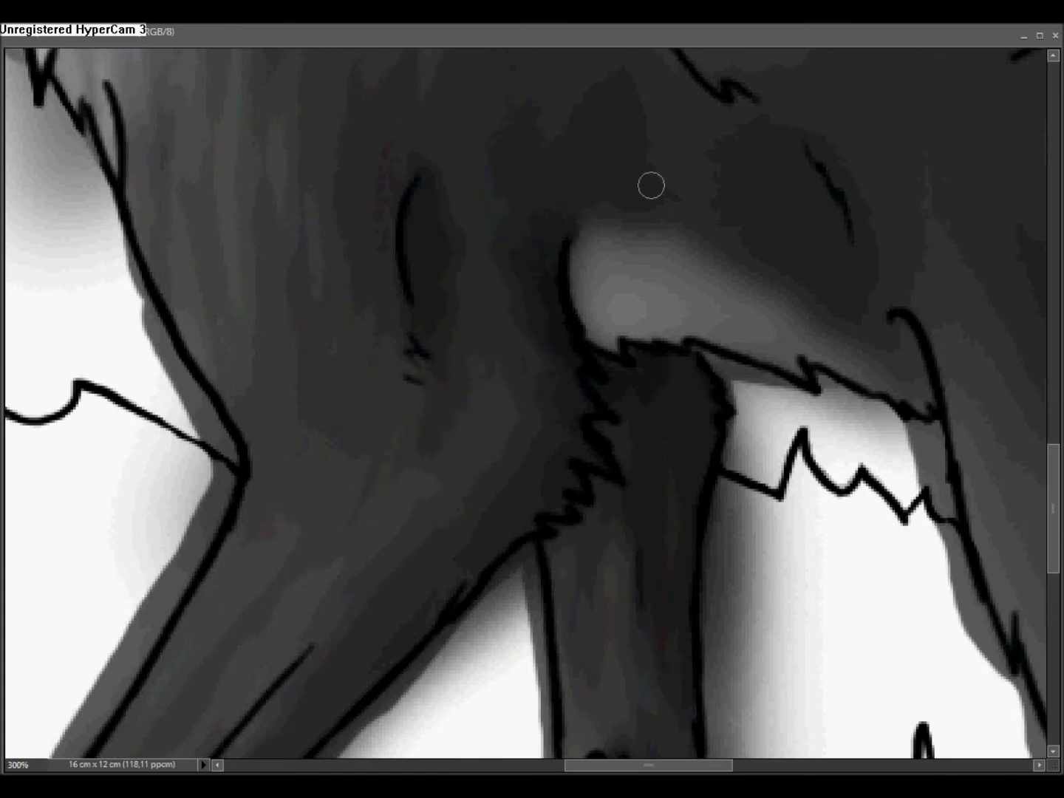
{"action": "left_click_drag", "start_coordinate": [558, 286], "coordinate": [778, 448]}
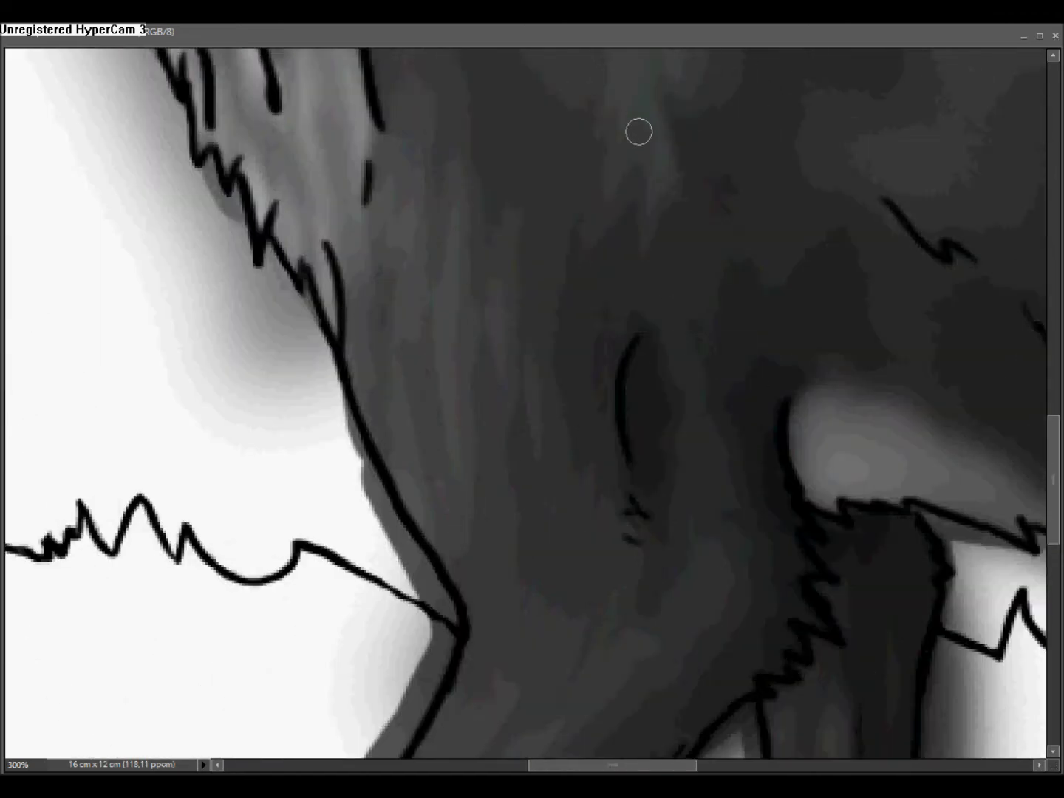
{"action": "mouse_move", "coordinate": [647, 284]}
{"action": "left_mouse_down"}
{"action": "mouse_move", "coordinate": [628, 533]}
{"action": "mouse_move", "coordinate": [696, 335]}
{"action": "left_mouse_up"}
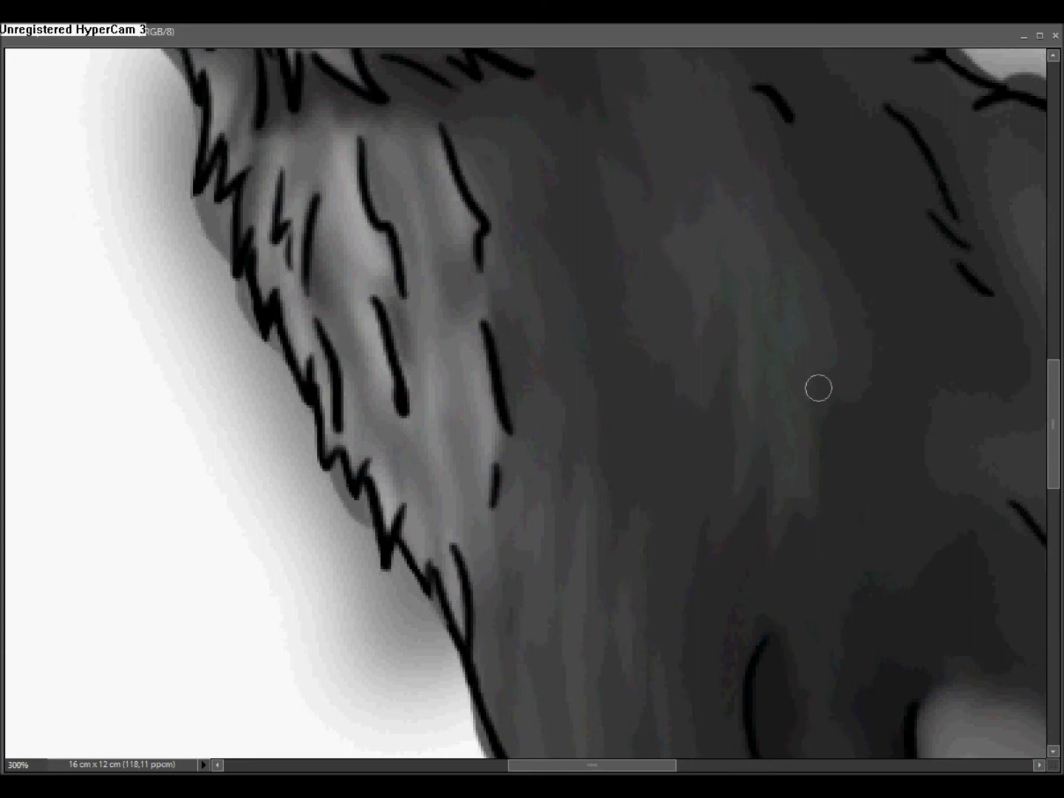
{"action": "left_click_drag", "start_coordinate": [641, 53], "coordinate": [654, 309]}
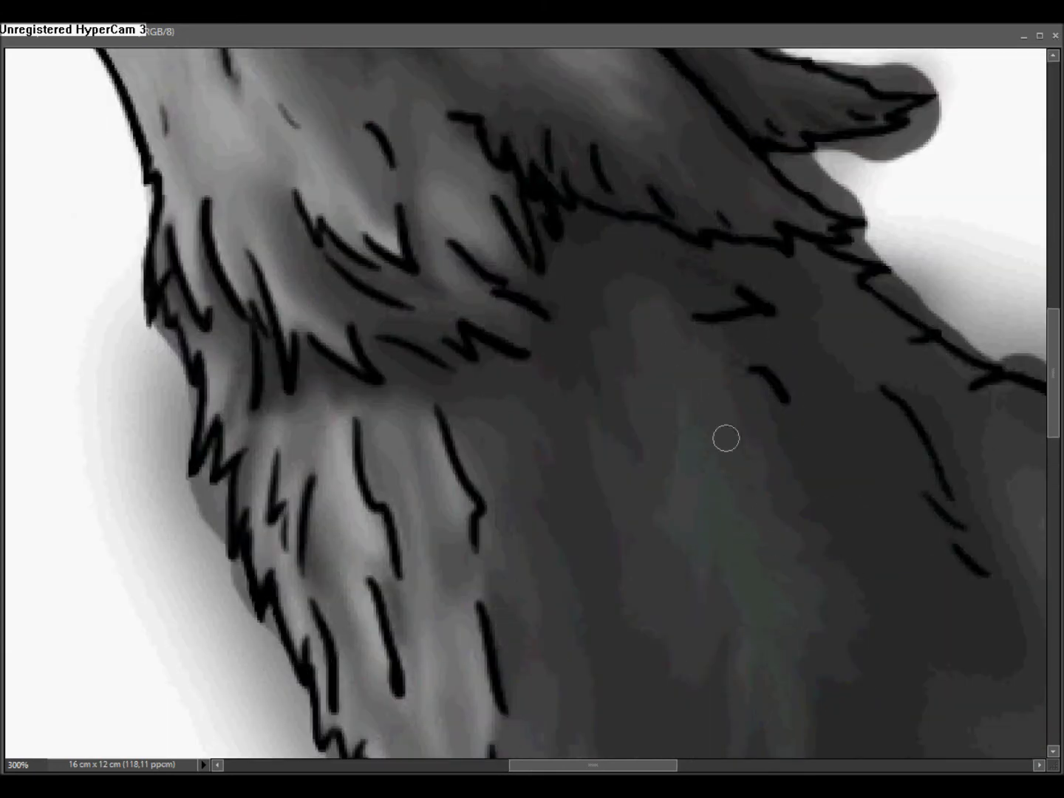
Step: Examine the shading across the whole wolf, from the head and chest to the hind legs and tail
{"action": "left_click", "coordinate": [370, 444], "text": "alt"}
{"action": "left_click", "coordinate": [371, 444], "text": "alt"}
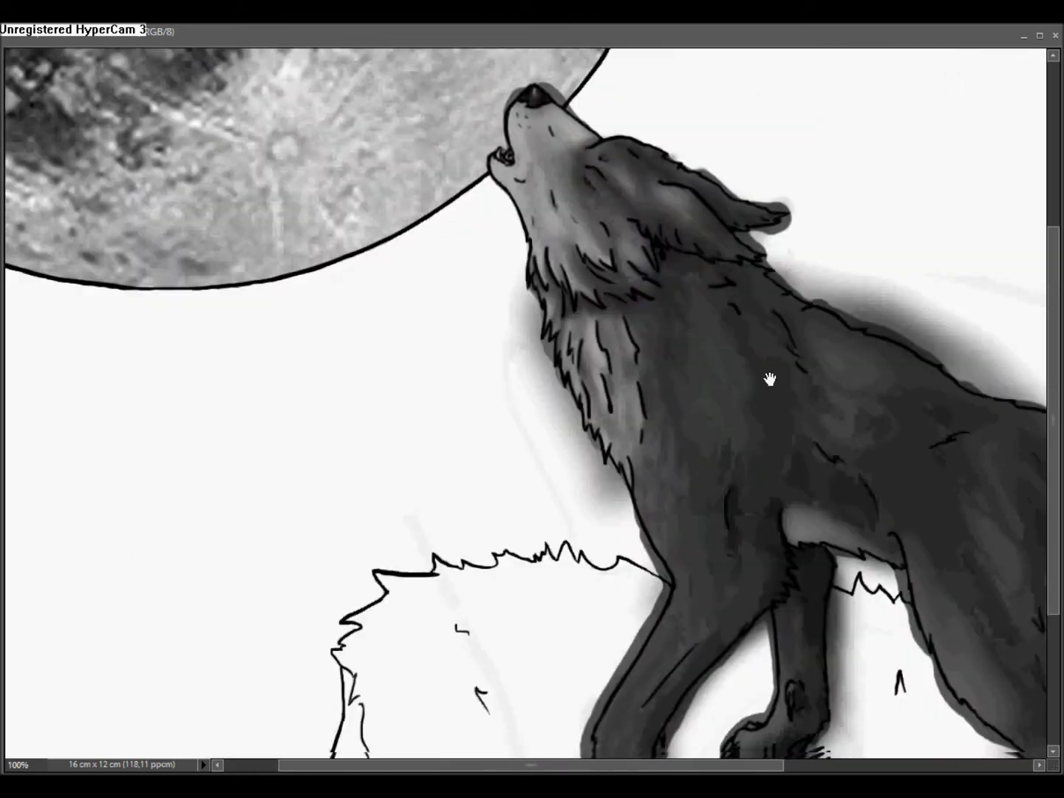
{"action": "left_click", "coordinate": [16, 562], "text": "alt"}
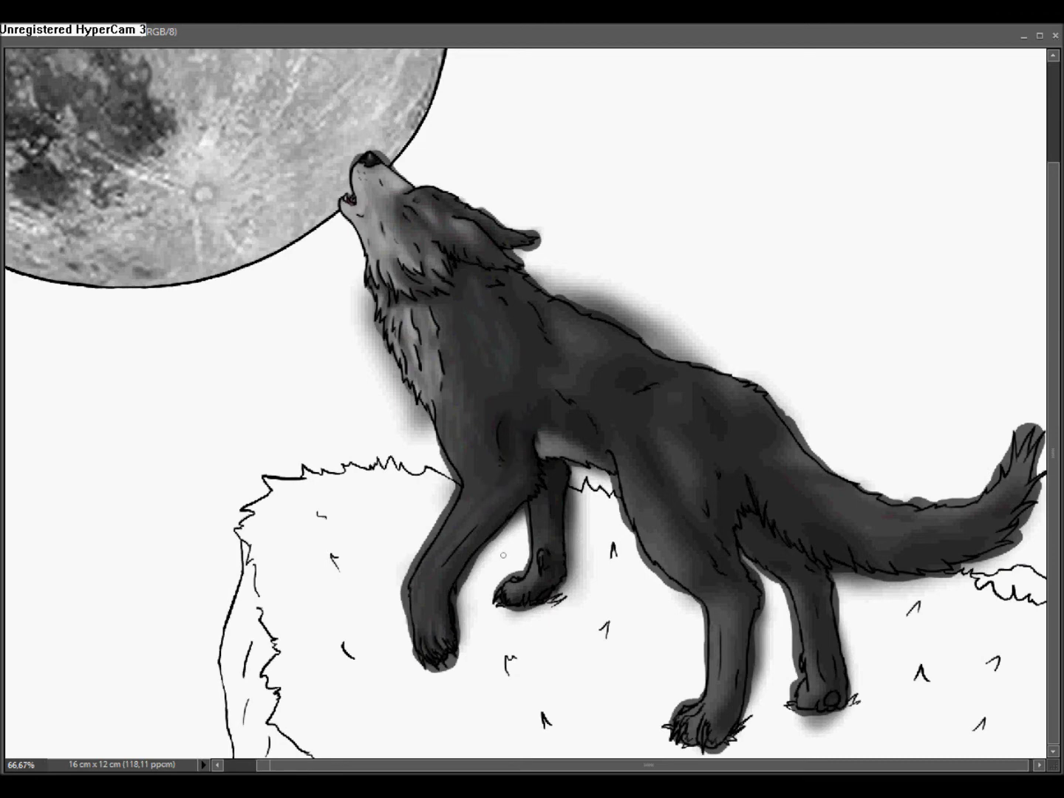
{"action": "left_click_drag", "start_coordinate": [355, 419], "coordinate": [349, 528]}
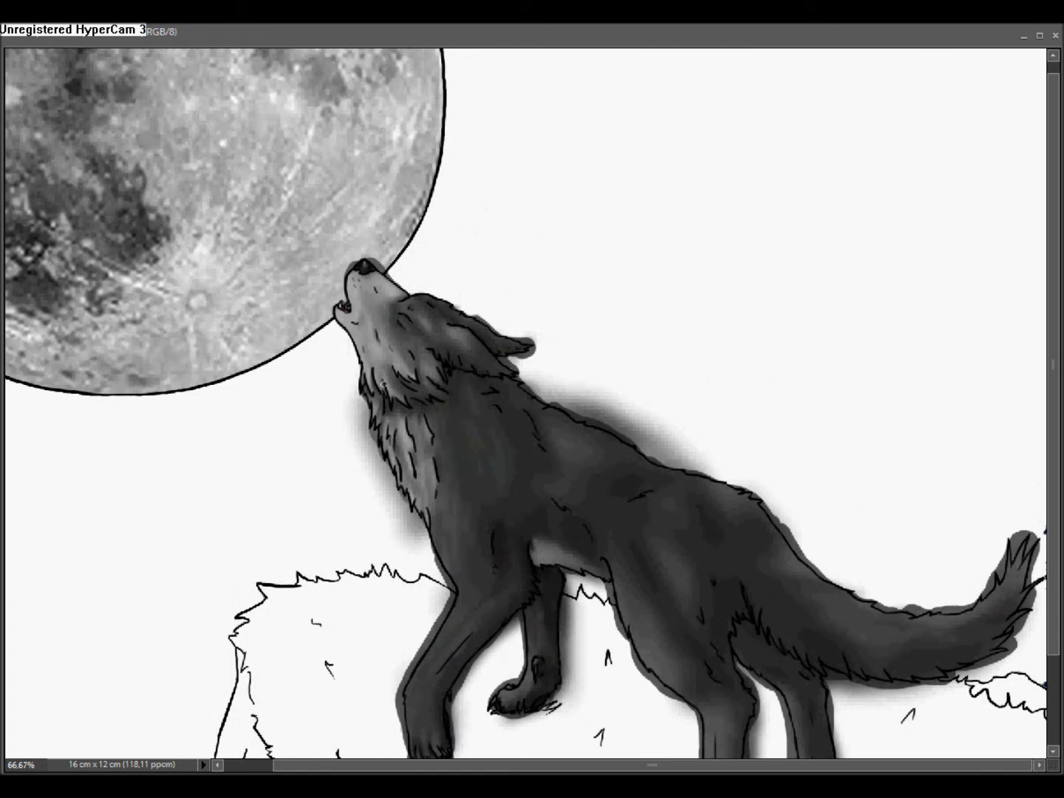
{"action": "left_click_drag", "start_coordinate": [390, 541], "coordinate": [391, 434]}
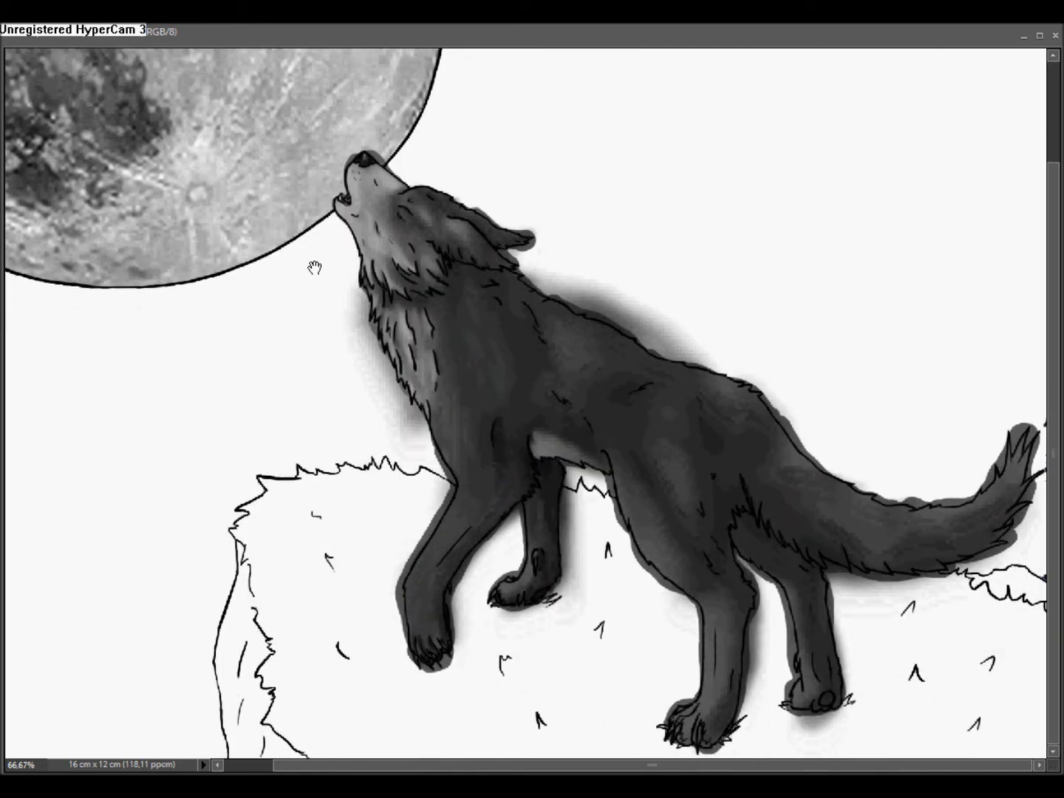
{"action": "left_click_drag", "start_coordinate": [449, 294], "coordinate": [622, 174]}
{"action": "left_click_drag", "start_coordinate": [496, 455], "coordinate": [380, 80]}
{"action": "left_click_drag", "start_coordinate": [355, 341], "coordinate": [292, 603]}
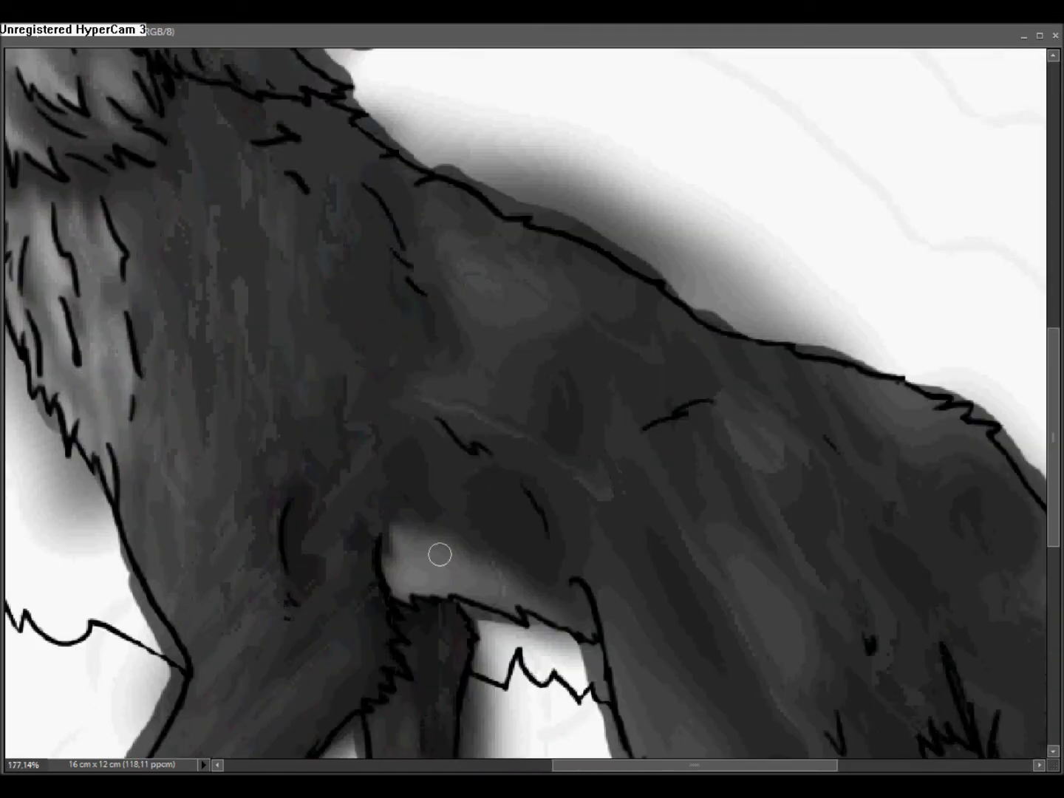
Step: Choose a dark grey and begin darkening the fur along the wolf's flank
{"action": "left_click_drag", "start_coordinate": [440, 555], "coordinate": [533, 316]}
{"action": "left_click", "coordinate": [519, 461]}
{"action": "left_click", "coordinate": [944, 192]}
{"action": "left_click", "coordinate": [520, 441]}
{"action": "left_click", "coordinate": [521, 445]}
{"action": "left_click", "coordinate": [944, 193]}
{"action": "left_click_drag", "start_coordinate": [534, 310], "coordinate": [542, 326]}
Step: Darken the near thigh and hindquarters with strokes that follow the direction of the fur
{"action": "left_click_drag", "start_coordinate": [925, 572], "coordinate": [708, 415]}
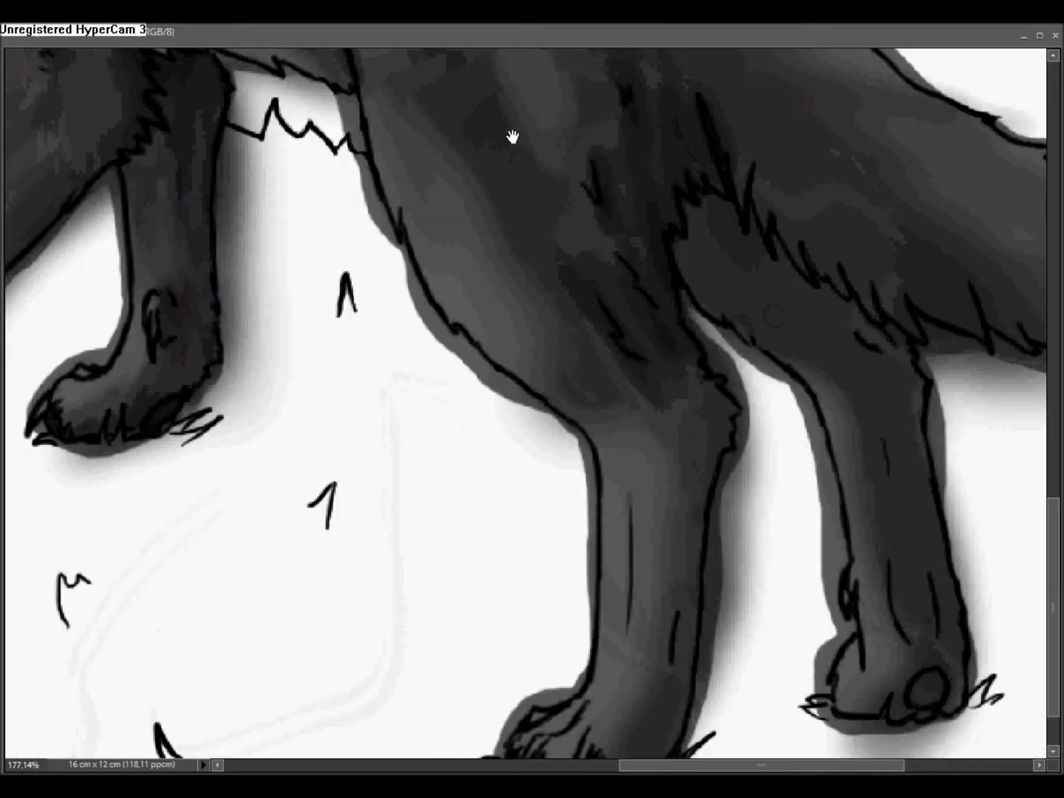
{"action": "left_click_drag", "start_coordinate": [626, 414], "coordinate": [510, 136]}
{"action": "mouse_move", "coordinate": [708, 490]}
{"action": "left_mouse_down"}
{"action": "mouse_move", "coordinate": [685, 609]}
{"action": "mouse_move", "coordinate": [702, 509]}
{"action": "mouse_move", "coordinate": [676, 389]}
{"action": "mouse_move", "coordinate": [685, 434]}
{"action": "mouse_move", "coordinate": [643, 478]}
{"action": "mouse_move", "coordinate": [622, 334]}
{"action": "mouse_move", "coordinate": [567, 379]}
{"action": "left_mouse_up"}
{"action": "left_click_drag", "start_coordinate": [635, 642], "coordinate": [619, 552]}
{"action": "mouse_move", "coordinate": [549, 698]}
{"action": "left_mouse_down"}
{"action": "mouse_move", "coordinate": [606, 682]}
{"action": "mouse_move", "coordinate": [535, 684]}
{"action": "left_mouse_up"}
{"action": "left_click_drag", "start_coordinate": [661, 408], "coordinate": [498, 527]}
{"action": "mouse_move", "coordinate": [716, 577]}
{"action": "left_mouse_down"}
{"action": "mouse_move", "coordinate": [756, 655]}
{"action": "mouse_move", "coordinate": [715, 713]}
{"action": "mouse_move", "coordinate": [705, 440]}
{"action": "mouse_move", "coordinate": [731, 428]}
{"action": "mouse_move", "coordinate": [521, 263]}
{"action": "mouse_move", "coordinate": [607, 283]}
{"action": "mouse_move", "coordinate": [546, 254]}
{"action": "mouse_move", "coordinate": [693, 417]}
{"action": "mouse_move", "coordinate": [613, 298]}
{"action": "left_mouse_up"}
{"action": "mouse_move", "coordinate": [527, 266]}
{"action": "left_mouse_down"}
{"action": "mouse_move", "coordinate": [609, 450]}
{"action": "mouse_move", "coordinate": [702, 553]}
{"action": "left_mouse_up"}
{"action": "mouse_move", "coordinate": [329, 215]}
{"action": "left_mouse_down"}
{"action": "mouse_move", "coordinate": [397, 196]}
{"action": "mouse_move", "coordinate": [482, 292]}
{"action": "left_mouse_up"}
Step: Blend the dark shading across the hip, upper hind legs and base of the tail
{"action": "mouse_move", "coordinate": [430, 190]}
{"action": "left_mouse_down"}
{"action": "mouse_move", "coordinate": [403, 181]}
{"action": "mouse_move", "coordinate": [392, 268]}
{"action": "left_mouse_up"}
{"action": "mouse_move", "coordinate": [524, 331]}
{"action": "left_mouse_down"}
{"action": "mouse_move", "coordinate": [552, 369]}
{"action": "mouse_move", "coordinate": [589, 471]}
{"action": "left_mouse_up"}
{"action": "mouse_move", "coordinate": [400, 419]}
{"action": "left_mouse_down"}
{"action": "mouse_move", "coordinate": [369, 603]}
{"action": "mouse_move", "coordinate": [482, 701]}
{"action": "mouse_move", "coordinate": [505, 415]}
{"action": "left_mouse_up"}
{"action": "left_click_drag", "start_coordinate": [628, 518], "coordinate": [612, 603]}
{"action": "left_click_drag", "start_coordinate": [625, 409], "coordinate": [642, 241]}
{"action": "left_click_drag", "start_coordinate": [673, 376], "coordinate": [659, 549]}
{"action": "mouse_move", "coordinate": [895, 589]}
{"action": "left_mouse_down"}
{"action": "mouse_move", "coordinate": [855, 463]}
{"action": "mouse_move", "coordinate": [842, 310]}
{"action": "left_mouse_up"}
{"action": "mouse_move", "coordinate": [685, 398]}
{"action": "left_mouse_down"}
{"action": "mouse_move", "coordinate": [728, 544]}
{"action": "mouse_move", "coordinate": [821, 739]}
{"action": "left_mouse_up"}
{"action": "mouse_move", "coordinate": [716, 362]}
{"action": "left_mouse_down"}
{"action": "mouse_move", "coordinate": [684, 391]}
{"action": "mouse_move", "coordinate": [737, 207]}
{"action": "mouse_move", "coordinate": [648, 300]}
{"action": "mouse_move", "coordinate": [562, 176]}
{"action": "left_mouse_up"}
Step: Extend the dark fur streaks over the back, flank and shoulder to even out the body shading
{"action": "scroll", "coordinate": [563, 177], "scroll_direction": "up", "scroll_amount": 5}
{"action": "mouse_move", "coordinate": [368, 316]}
{"action": "left_mouse_down"}
{"action": "mouse_move", "coordinate": [540, 646]}
{"action": "mouse_move", "coordinate": [600, 448]}
{"action": "mouse_move", "coordinate": [456, 342]}
{"action": "mouse_move", "coordinate": [908, 502]}
{"action": "mouse_move", "coordinate": [725, 379]}
{"action": "left_mouse_up"}
{"action": "mouse_move", "coordinate": [557, 356]}
{"action": "left_mouse_down"}
{"action": "mouse_move", "coordinate": [732, 542]}
{"action": "mouse_move", "coordinate": [709, 651]}
{"action": "left_mouse_up"}
{"action": "mouse_move", "coordinate": [510, 533]}
{"action": "left_mouse_down"}
{"action": "mouse_move", "coordinate": [696, 368]}
{"action": "mouse_move", "coordinate": [928, 734]}
{"action": "left_mouse_up"}
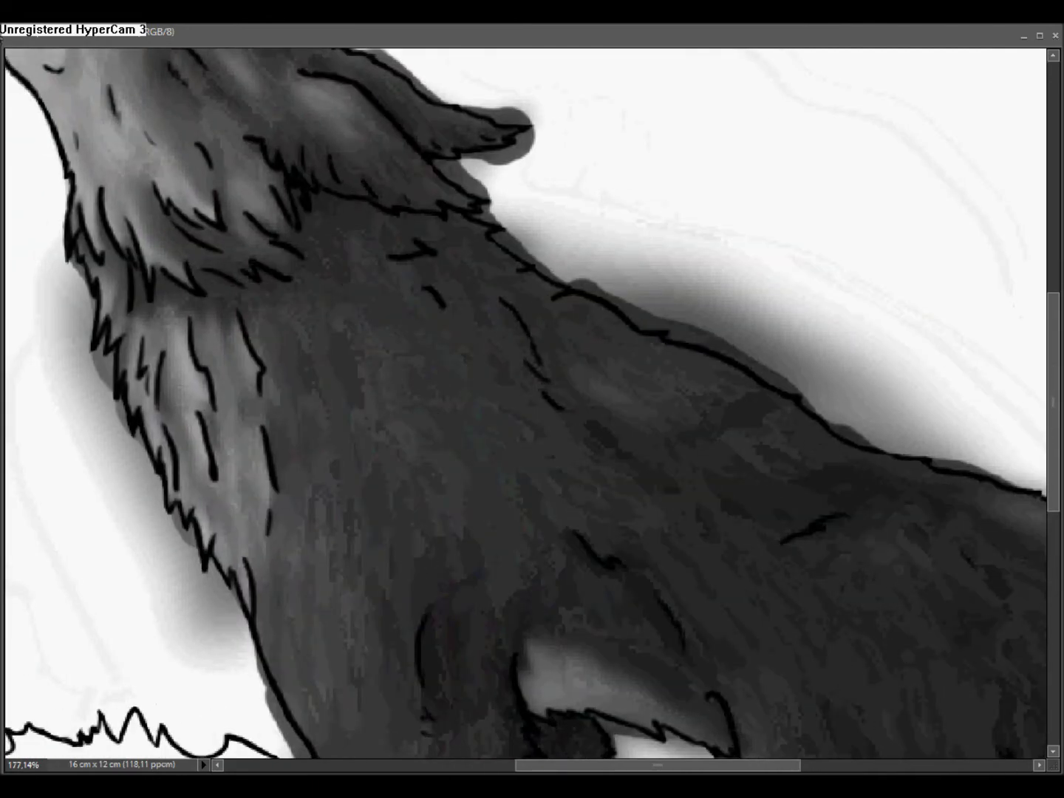
{"action": "left_click", "coordinate": [325, 233], "text": "alt"}
{"action": "left_click_drag", "start_coordinate": [323, 233], "coordinate": [323, 180]}
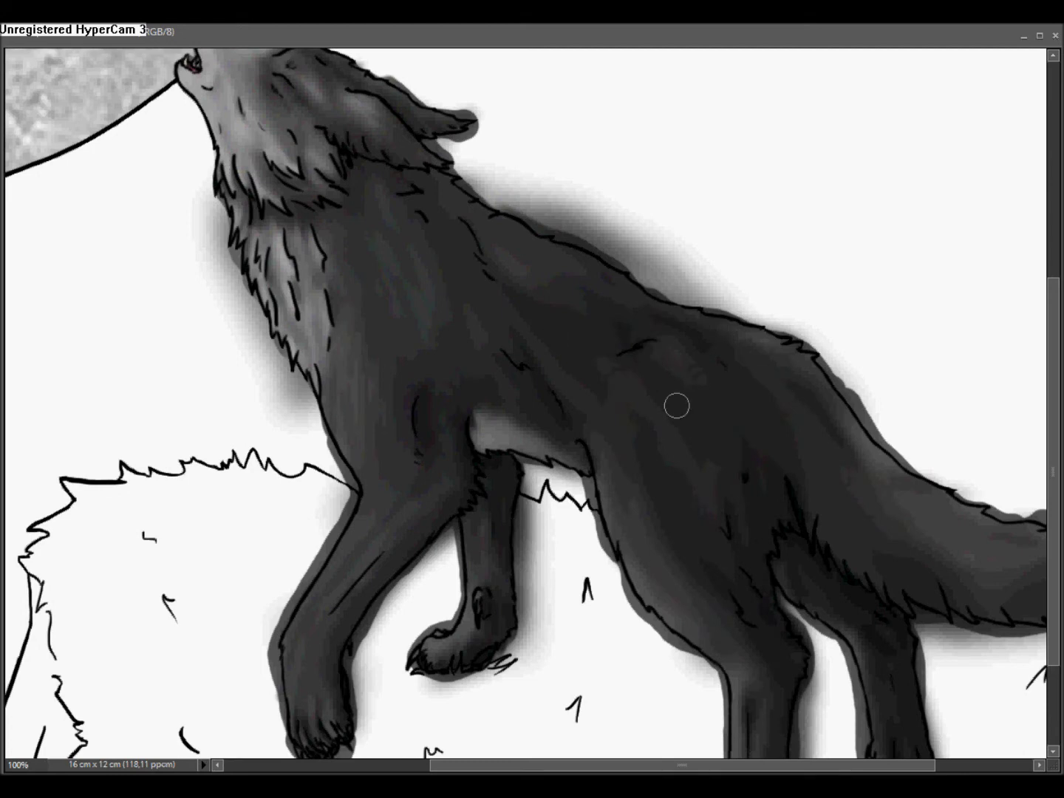
{"action": "scroll", "coordinate": [748, 522], "scroll_direction": "down", "scroll_amount": 4}
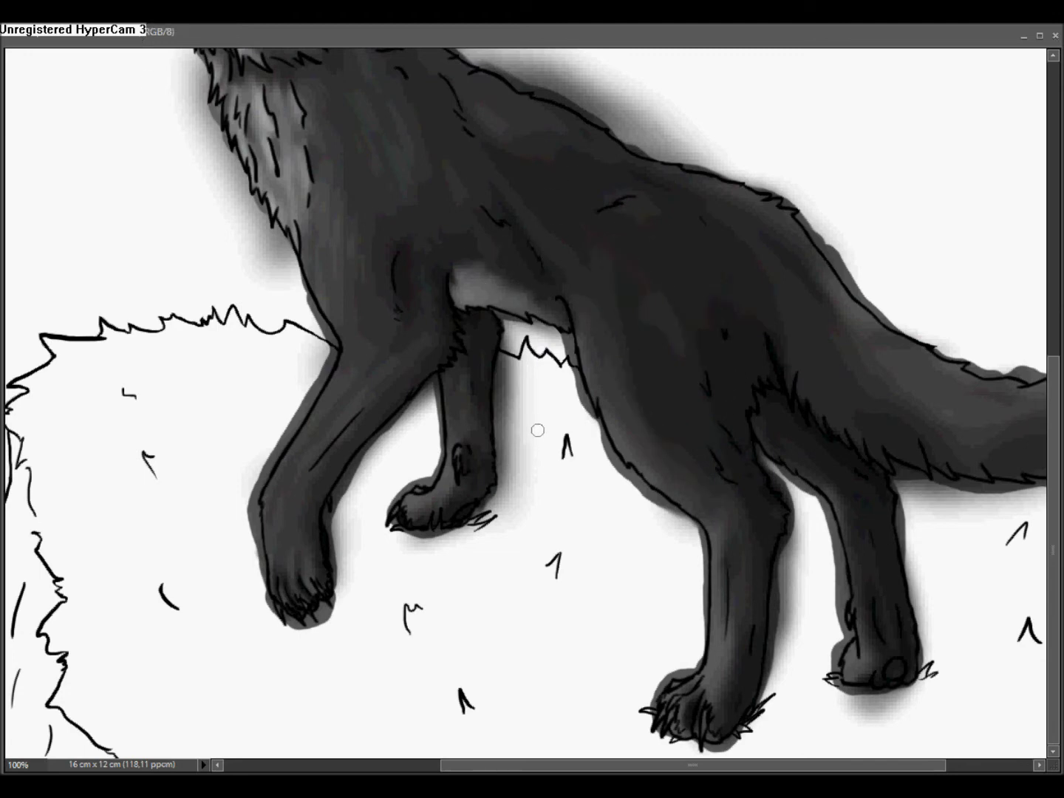
Step: Choose a lighter grey and brush highlight streaks into the pale belly patch behind the front legs
{"action": "left_click_drag", "start_coordinate": [490, 251], "coordinate": [536, 251]}
{"action": "left_click_drag", "start_coordinate": [442, 199], "coordinate": [603, 369]}
{"action": "left_click_drag", "start_coordinate": [532, 334], "coordinate": [510, 306]}
{"action": "left_click", "coordinate": [944, 192]}
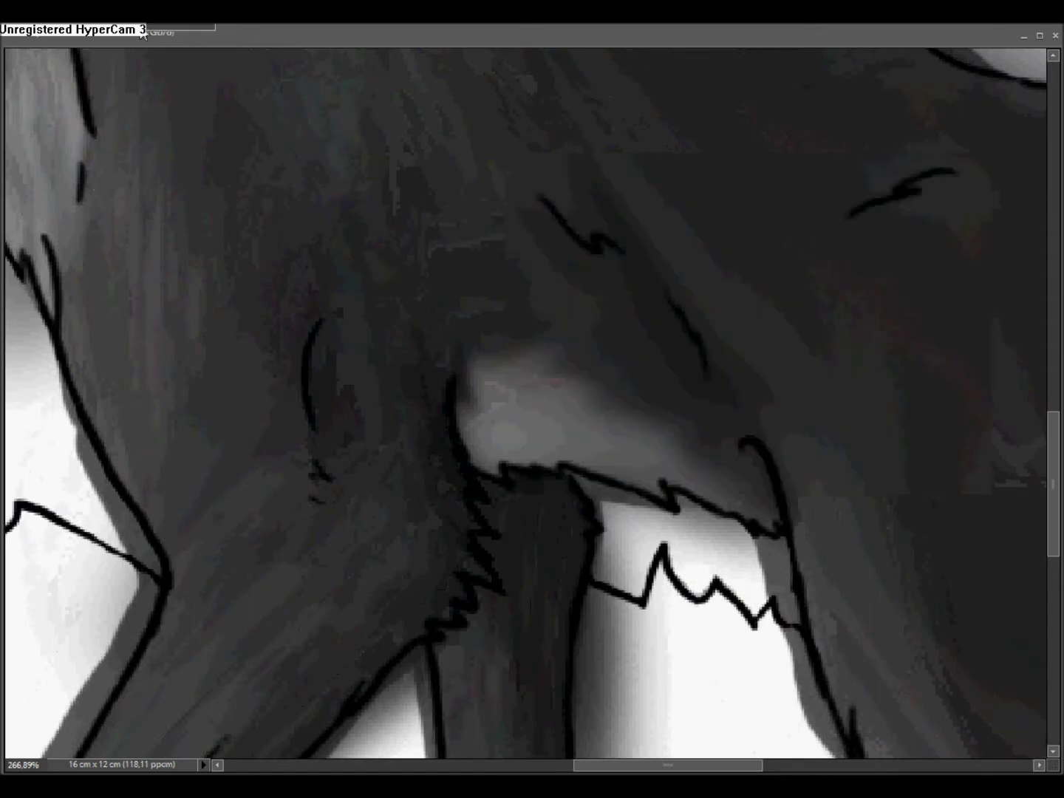
{"action": "left_click_drag", "start_coordinate": [480, 402], "coordinate": [507, 470]}
{"action": "left_click_drag", "start_coordinate": [517, 403], "coordinate": [639, 465]}
{"action": "mouse_move", "coordinate": [491, 433]}
{"action": "left_mouse_down"}
{"action": "mouse_move", "coordinate": [466, 376]}
{"action": "mouse_move", "coordinate": [456, 421]}
{"action": "left_mouse_up"}
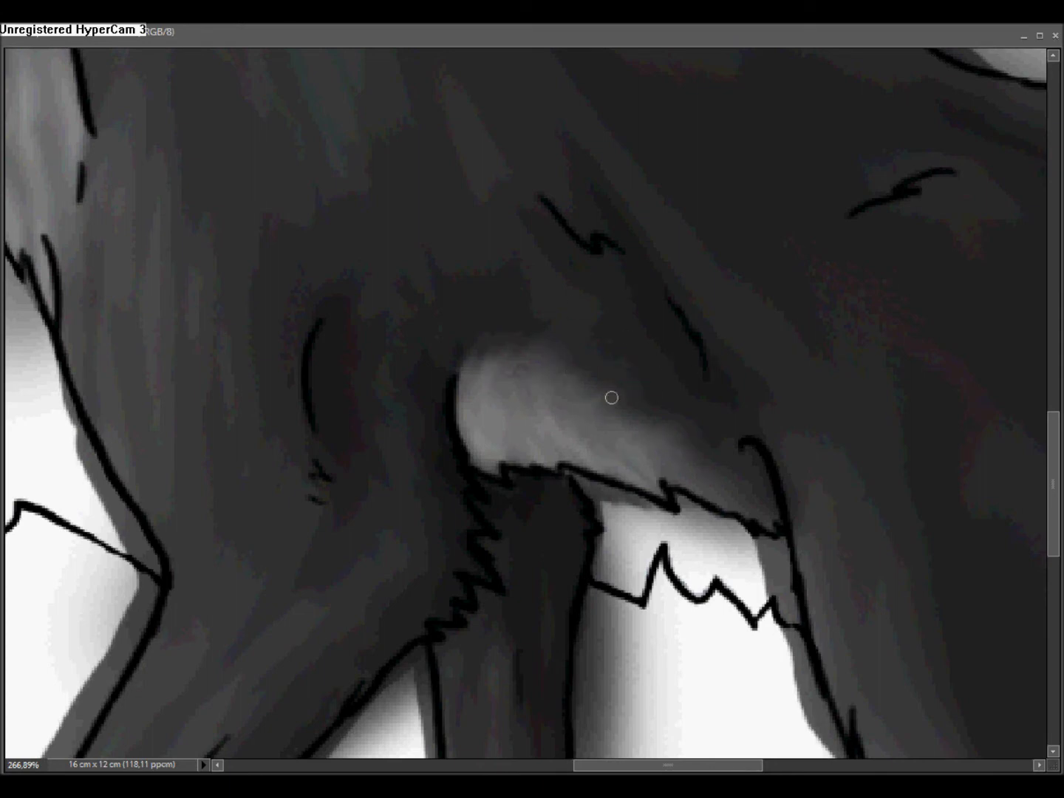
{"action": "left_click_drag", "start_coordinate": [464, 524], "coordinate": [447, 411]}
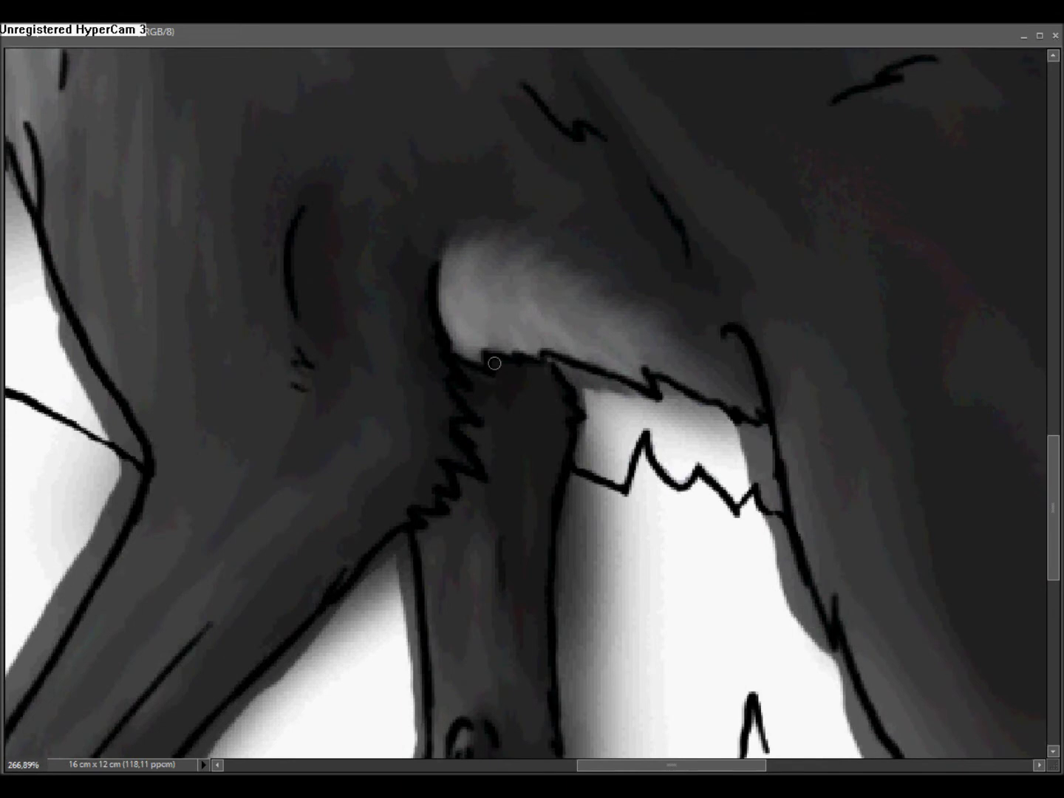
Step: Set the foreground colour to #101010 and deepen the shadows on the near thigh and down the hind leg
{"action": "left_click_drag", "start_coordinate": [510, 471], "coordinate": [62, 407]}
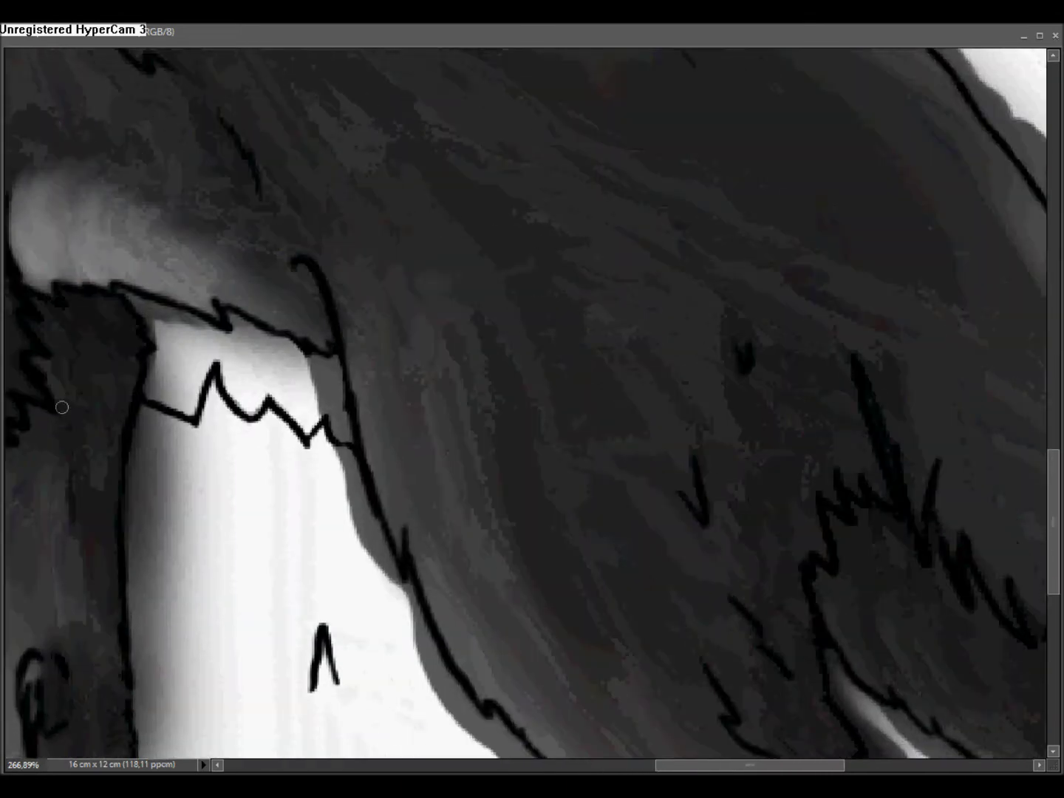
{"action": "left_click", "coordinate": [523, 448]}
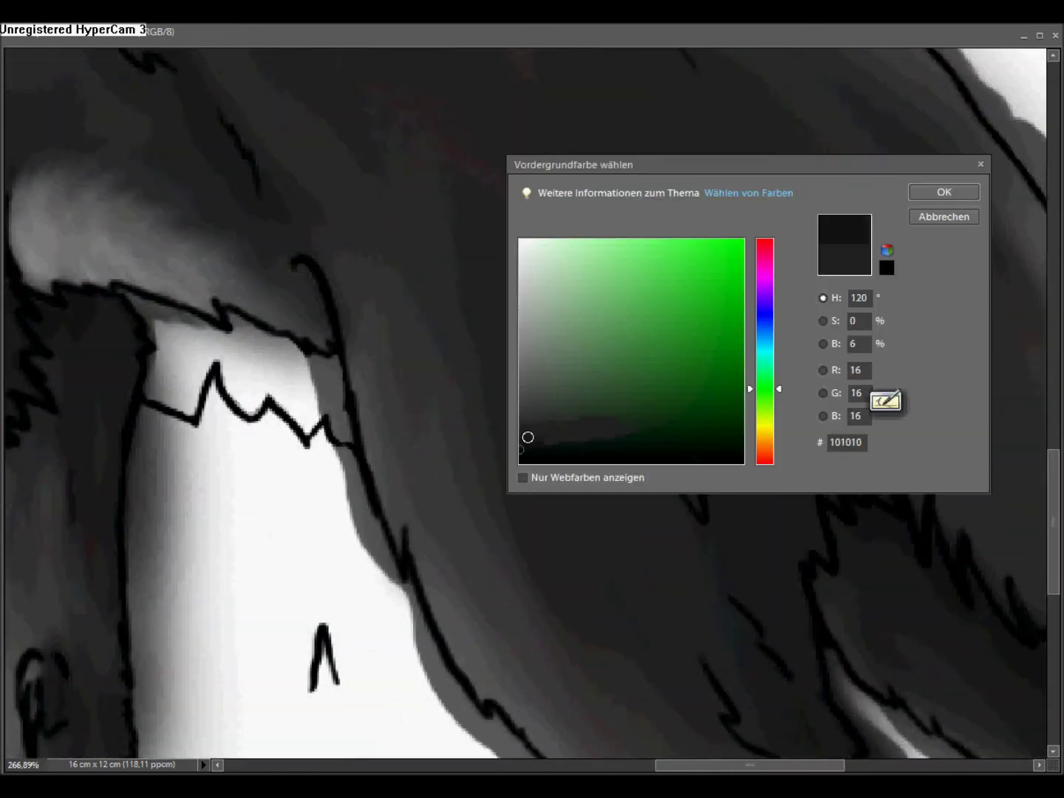
{"action": "left_click", "coordinate": [943, 192]}
{"action": "mouse_move", "coordinate": [581, 403]}
{"action": "left_mouse_down"}
{"action": "mouse_move", "coordinate": [549, 368]}
{"action": "mouse_move", "coordinate": [481, 208]}
{"action": "left_mouse_up"}
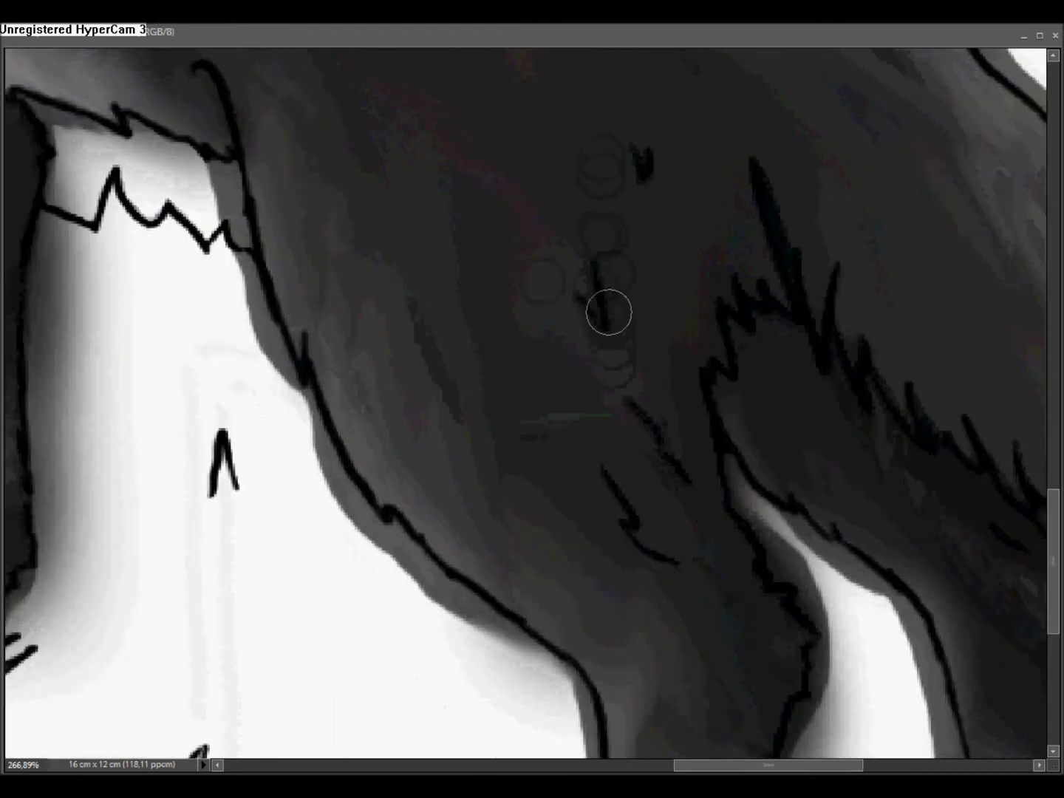
{"action": "left_click_drag", "start_coordinate": [659, 496], "coordinate": [608, 247]}
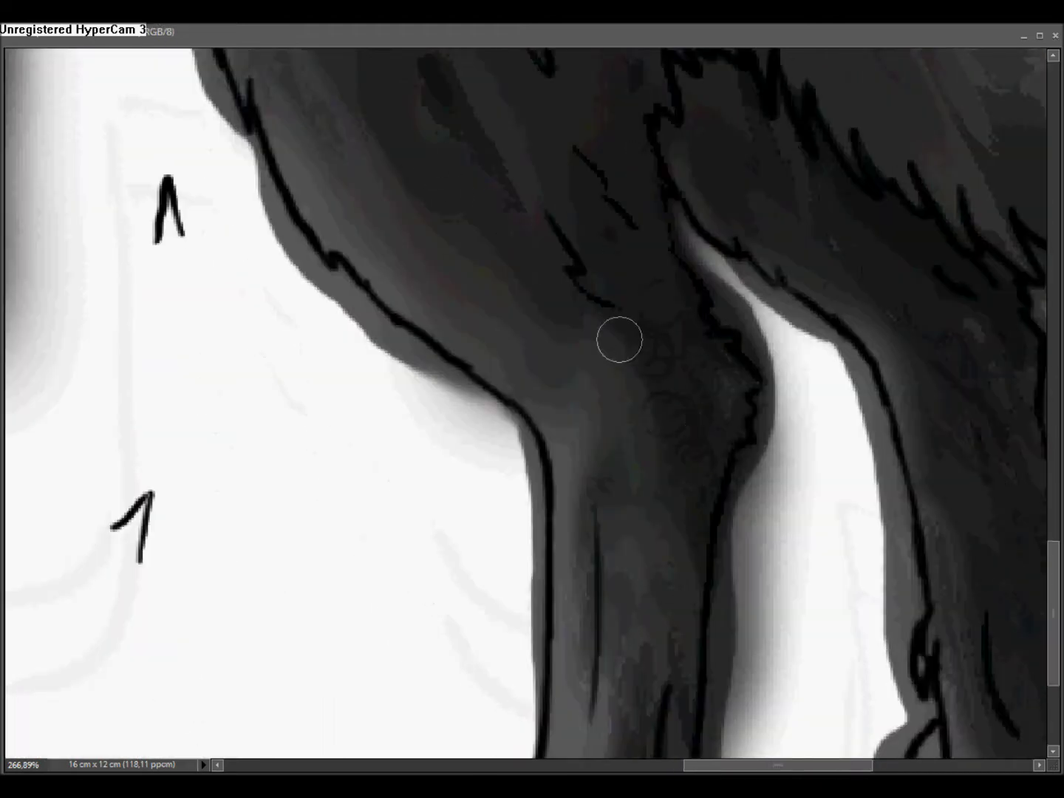
{"action": "left_click_drag", "start_coordinate": [688, 610], "coordinate": [701, 343]}
{"action": "left_click_drag", "start_coordinate": [638, 569], "coordinate": [687, 556]}
Step: Shade between the toes of the near hind paw and darken the crease running down its lower leg
{"action": "left_click", "coordinate": [150, 25]}
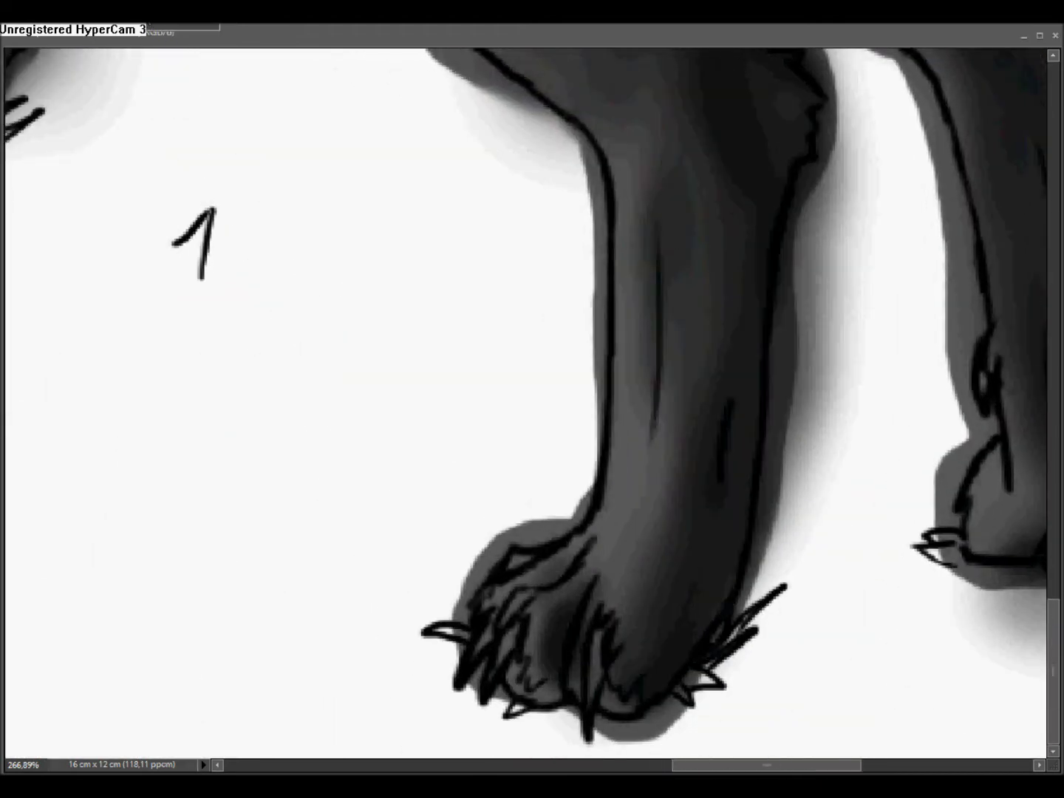
{"action": "mouse_move", "coordinate": [557, 640]}
{"action": "left_mouse_down"}
{"action": "mouse_move", "coordinate": [597, 573]}
{"action": "mouse_move", "coordinate": [636, 433]}
{"action": "mouse_move", "coordinate": [580, 544]}
{"action": "mouse_move", "coordinate": [548, 694]}
{"action": "mouse_move", "coordinate": [653, 562]}
{"action": "left_mouse_up"}
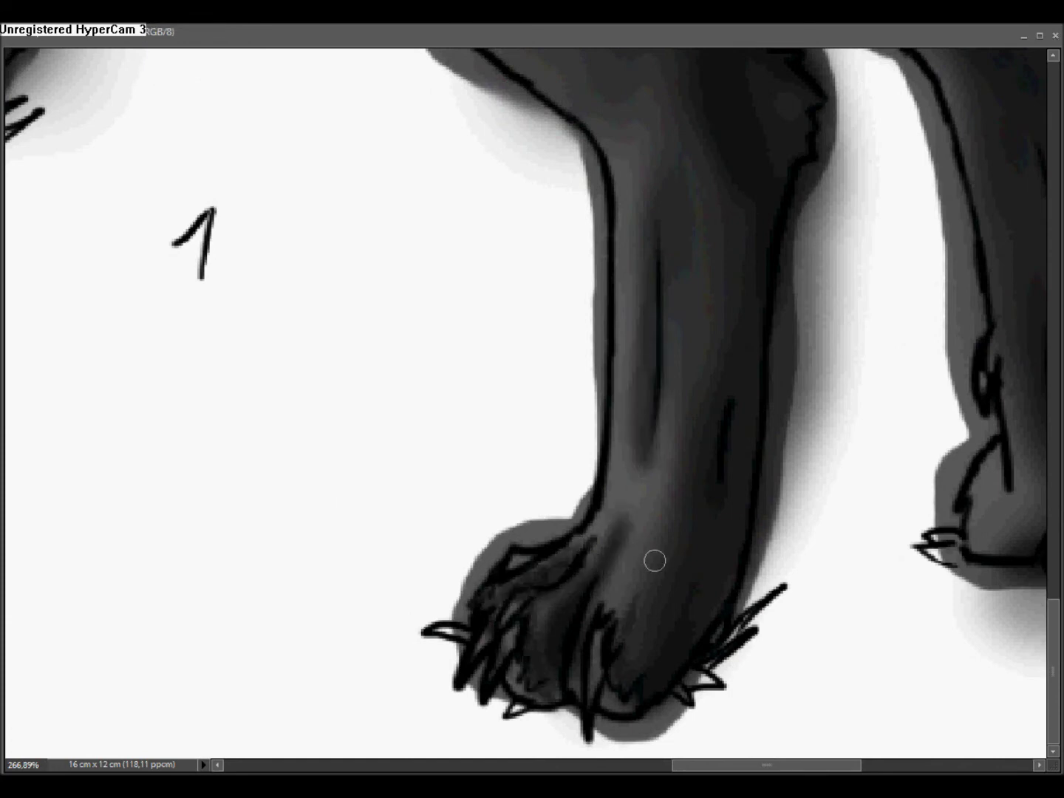
{"action": "scroll", "coordinate": [653, 562], "scroll_direction": "right", "scroll_amount": 5}
{"action": "left_click_drag", "start_coordinate": [629, 454], "coordinate": [657, 533]}
{"action": "left_click_drag", "start_coordinate": [603, 522], "coordinate": [622, 560]}
{"action": "left_click_drag", "start_coordinate": [138, 589], "coordinate": [606, 636]}
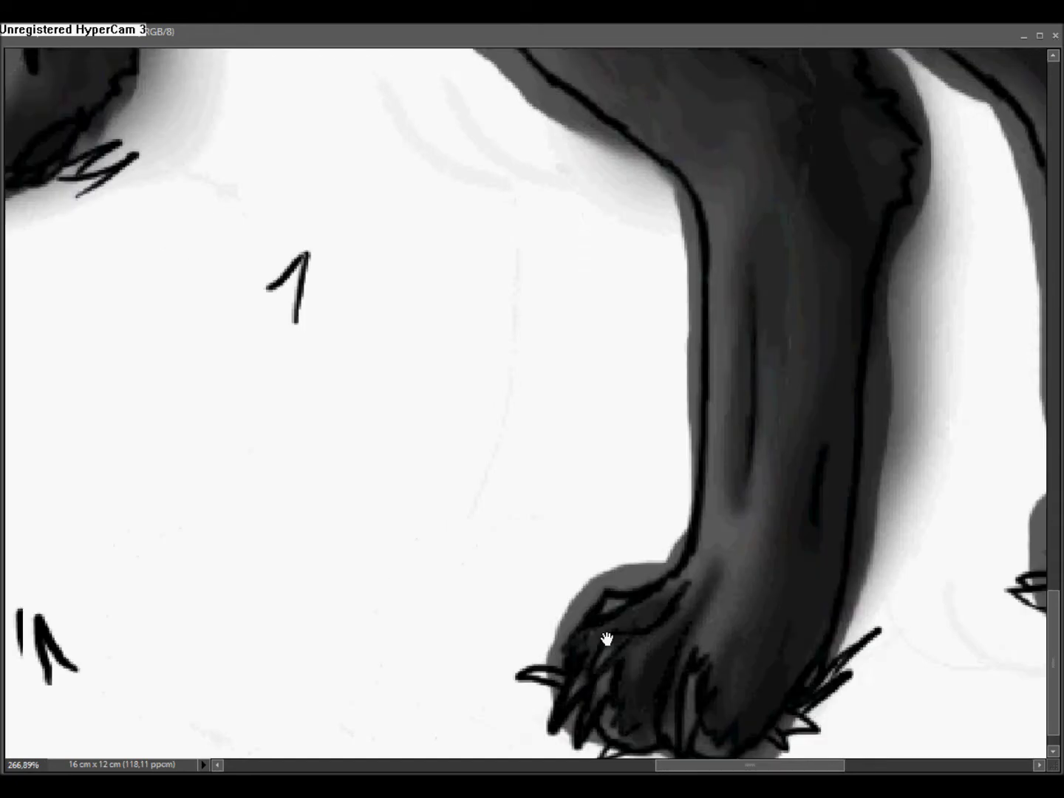
Step: Shade the toe creases of the far front paw and undo the last stroke at the near hind paw
{"action": "left_click_drag", "start_coordinate": [237, 296], "coordinate": [851, 608]}
{"action": "left_click_drag", "start_coordinate": [507, 462], "coordinate": [581, 448]}
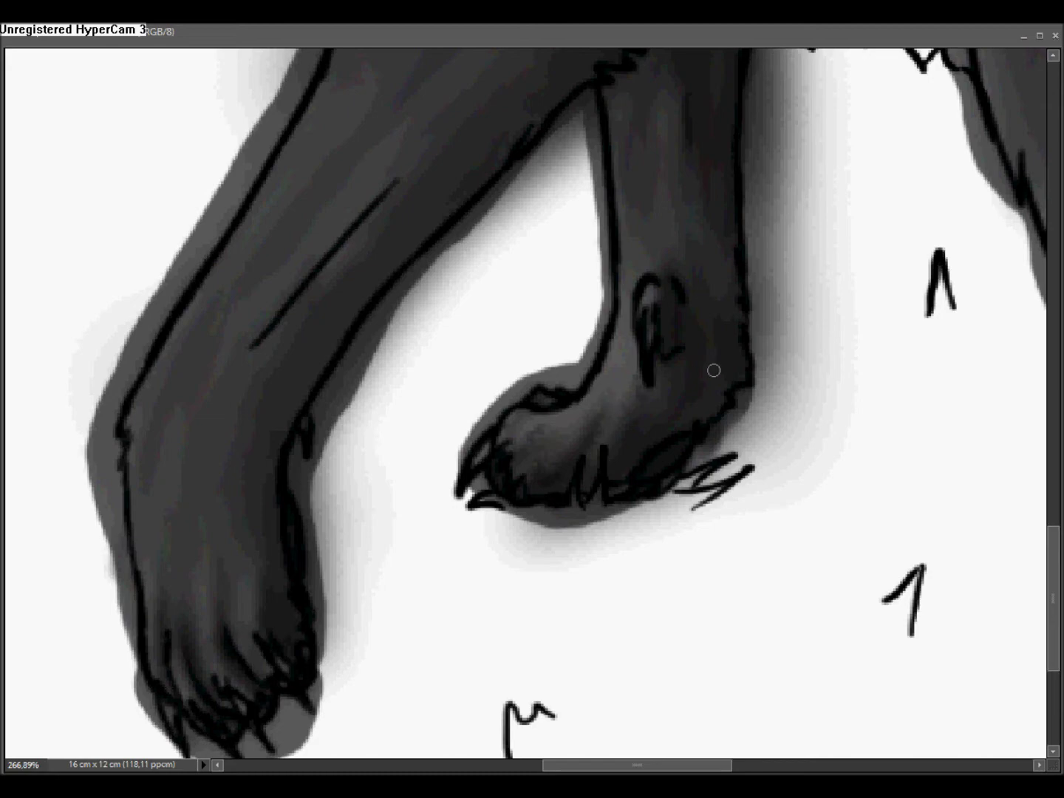
{"action": "left_click_drag", "start_coordinate": [983, 635], "coordinate": [74, 650]}
{"action": "left_click_drag", "start_coordinate": [437, 673], "coordinate": [615, 302]}
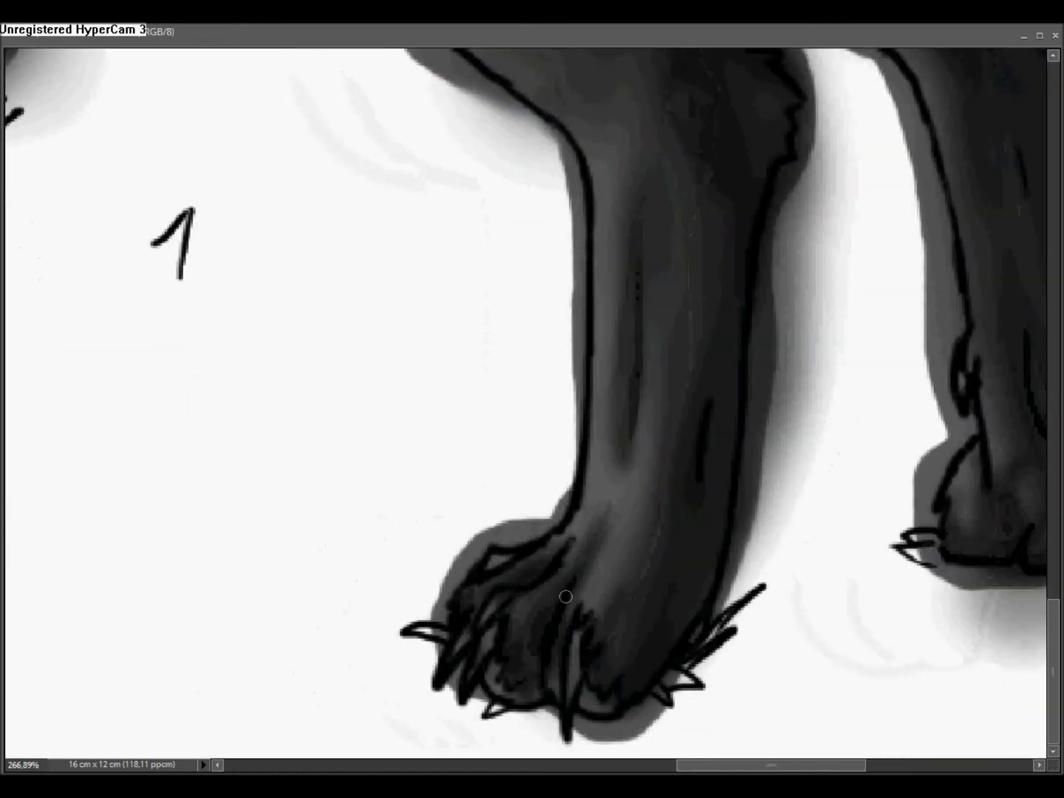
{"action": "key", "text": "ctrl+z"}
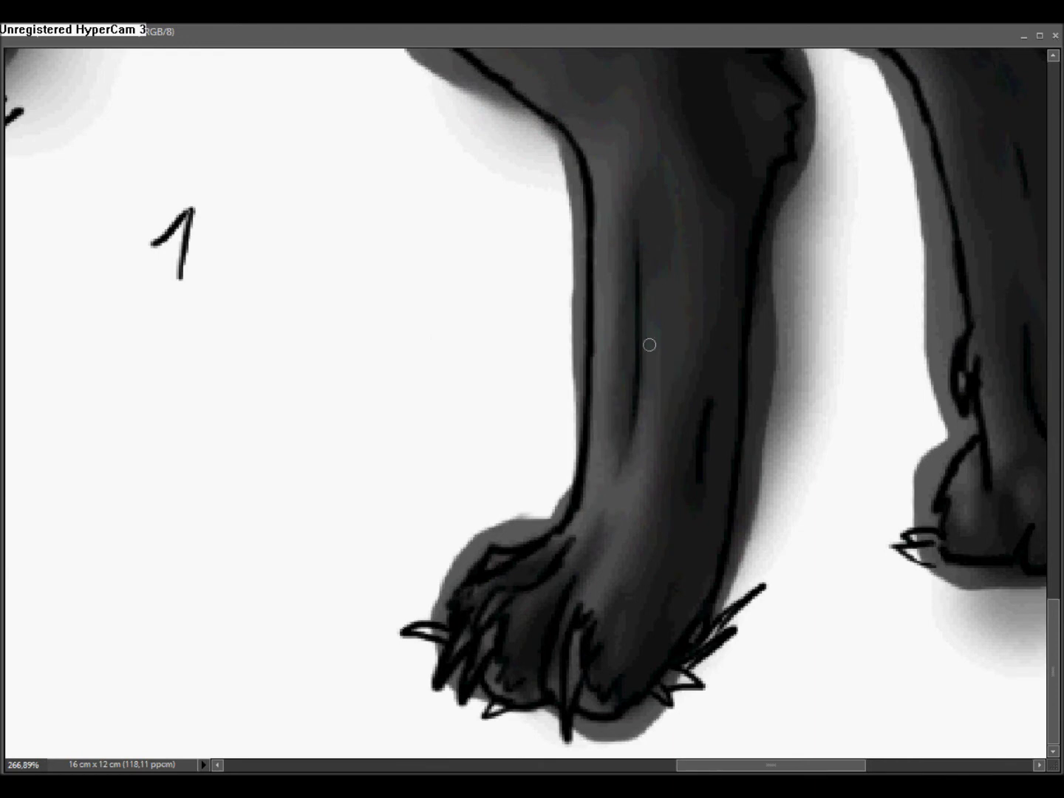
{"action": "scroll", "coordinate": [650, 397], "scroll_direction": "right", "scroll_amount": 3}
{"action": "scroll", "coordinate": [600, 457], "scroll_direction": "right", "scroll_amount": 4}
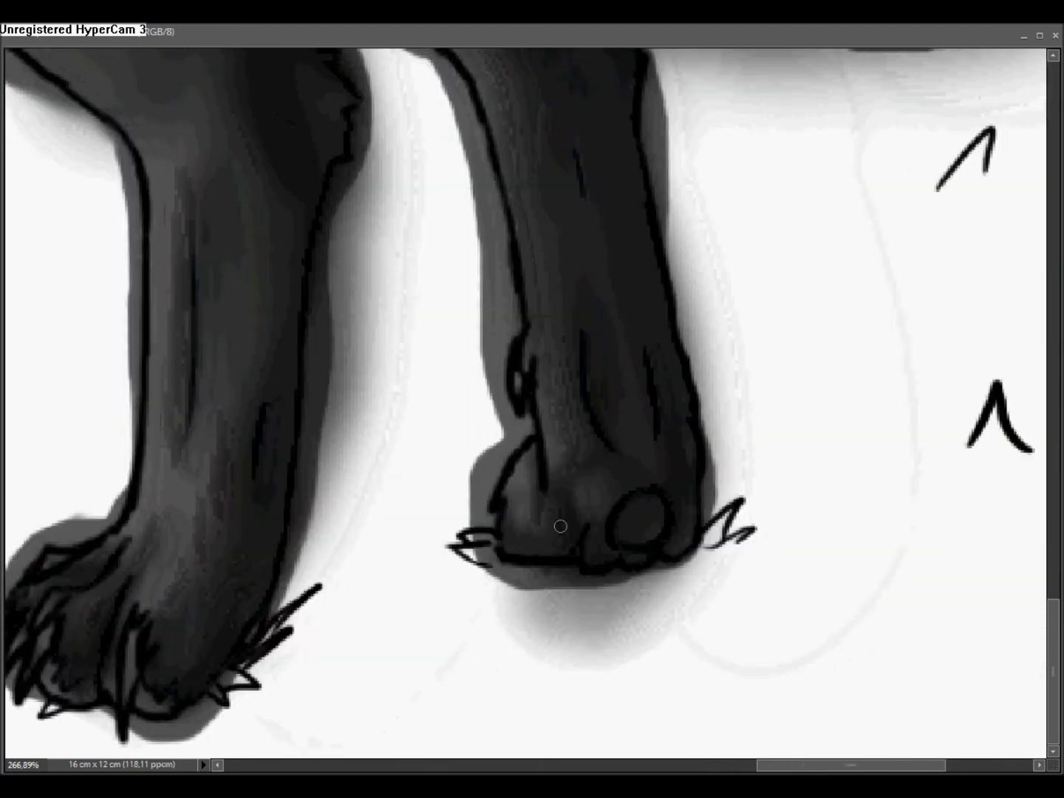
{"action": "scroll", "coordinate": [574, 438], "scroll_direction": "up", "scroll_amount": 5}
{"action": "scroll", "coordinate": [595, 396], "scroll_direction": "left", "scroll_amount": 1}
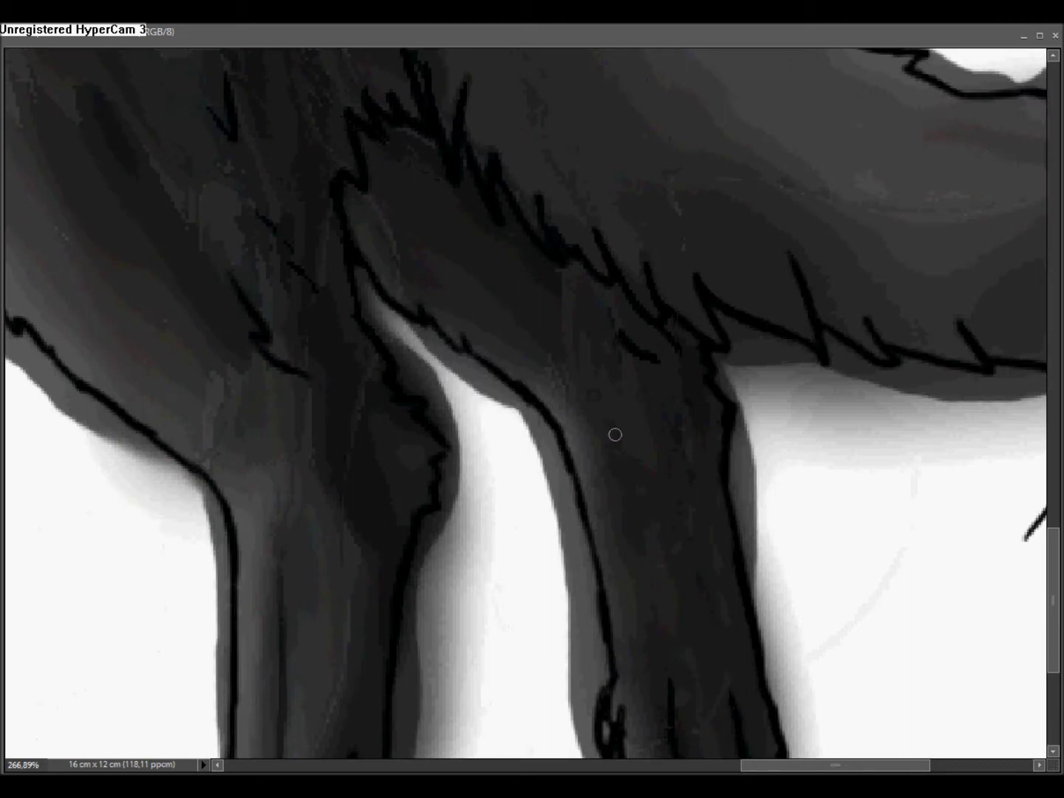
Step: Blend the dark fur tones across the near thigh, flank and shoulder
{"action": "scroll", "coordinate": [516, 369], "scroll_direction": "left", "scroll_amount": 4}
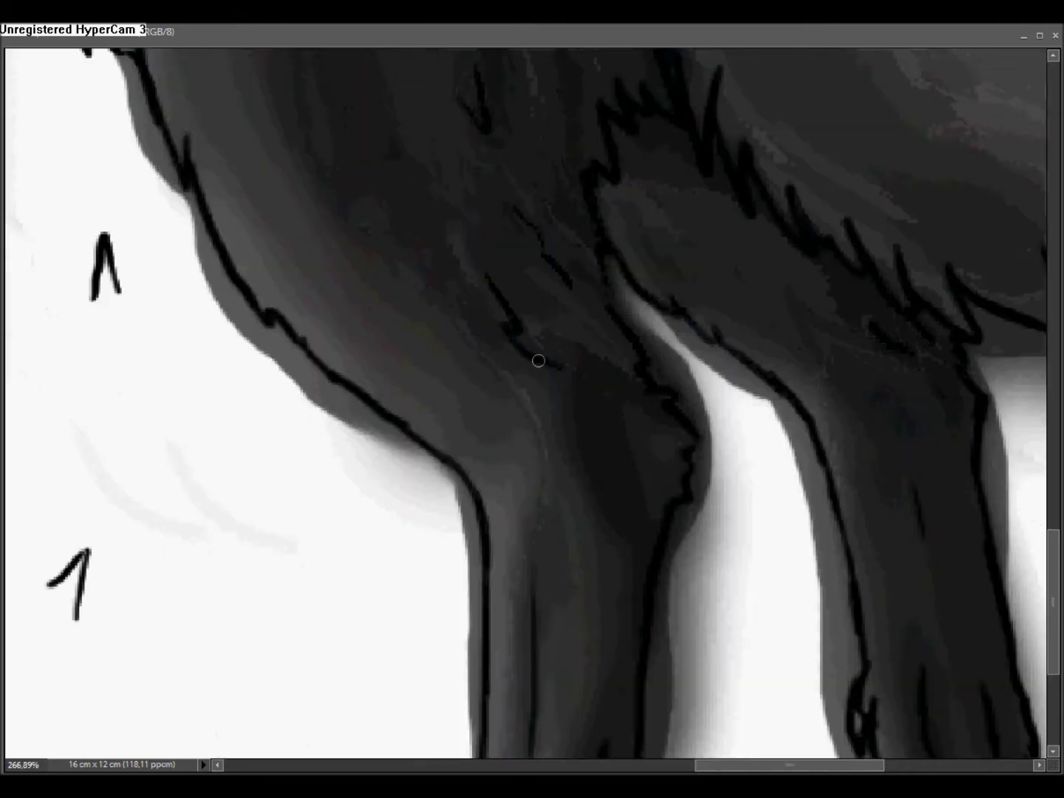
{"action": "scroll", "coordinate": [560, 639], "scroll_direction": "up", "scroll_amount": 5}
{"action": "scroll", "coordinate": [443, 606], "scroll_direction": "left", "scroll_amount": 2}
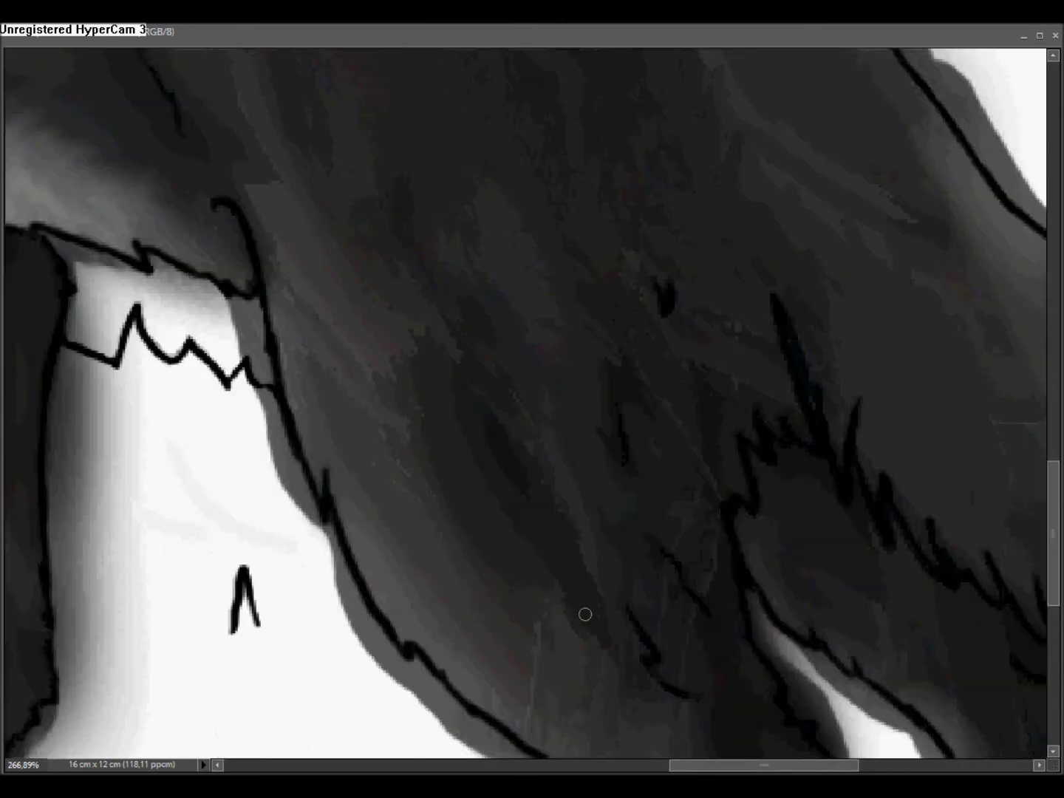
{"action": "mouse_move", "coordinate": [446, 306]}
{"action": "left_mouse_down"}
{"action": "mouse_move", "coordinate": [720, 225]}
{"action": "mouse_move", "coordinate": [596, 433]}
{"action": "left_mouse_up"}
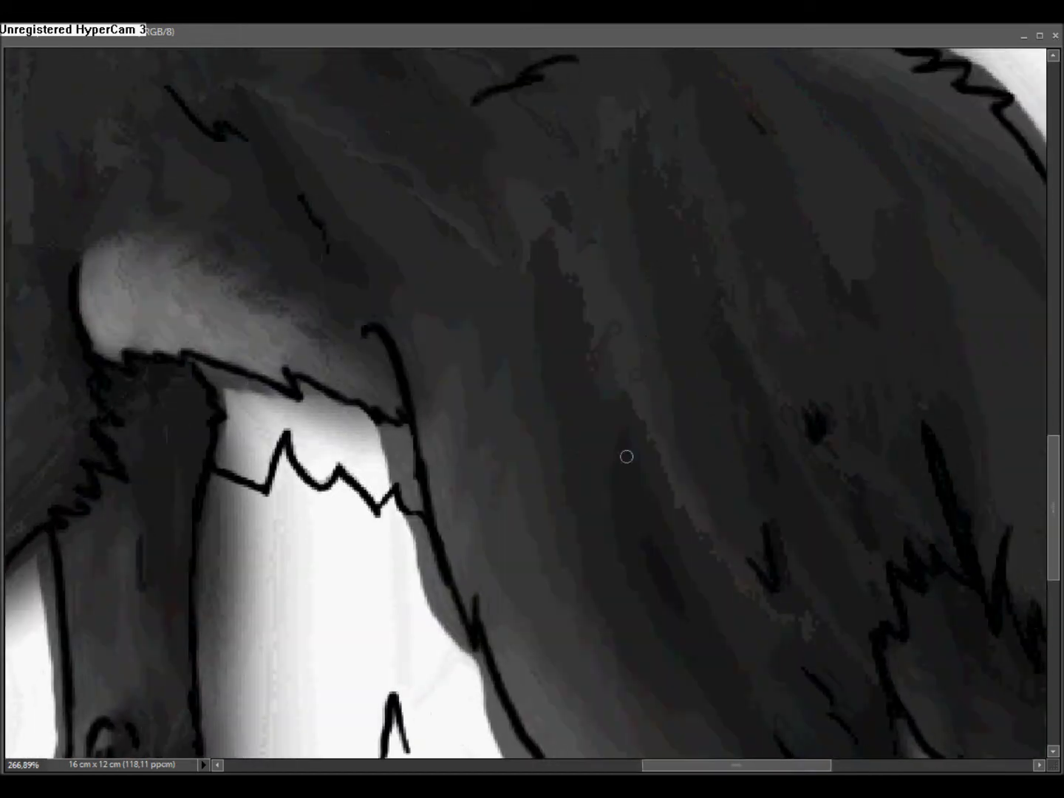
{"action": "mouse_move", "coordinate": [439, 236]}
{"action": "left_mouse_down"}
{"action": "mouse_move", "coordinate": [712, 560]}
{"action": "mouse_move", "coordinate": [892, 582]}
{"action": "left_mouse_up"}
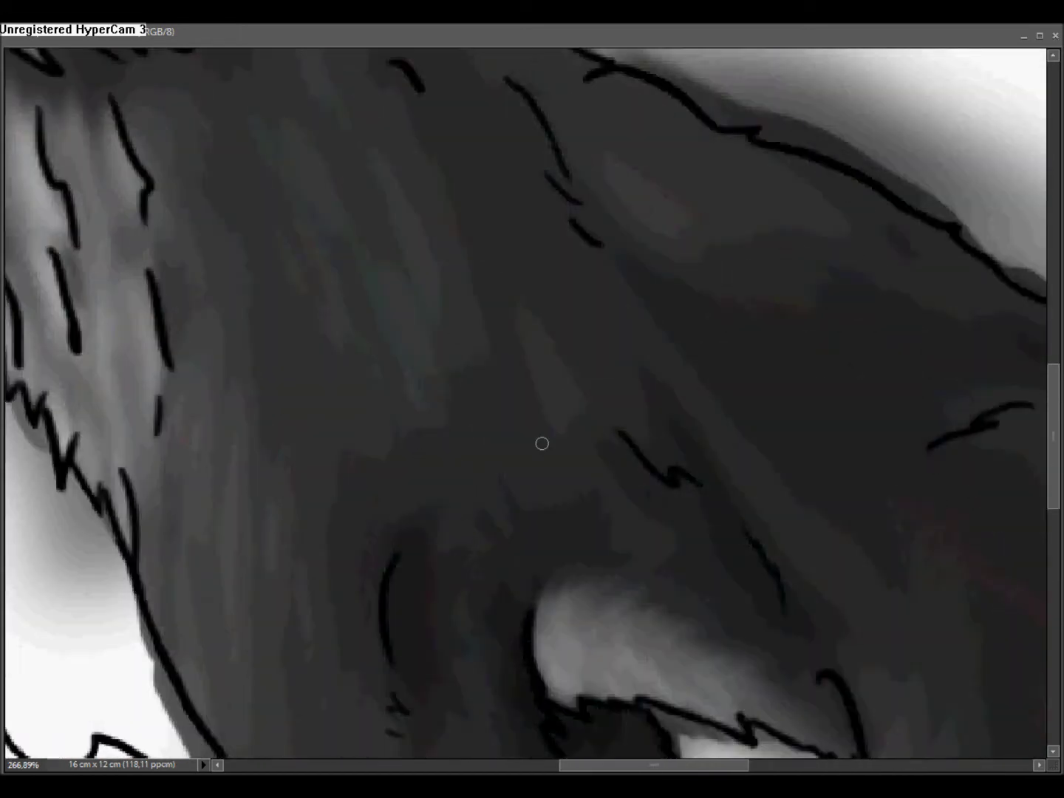
{"action": "left_click_drag", "start_coordinate": [606, 270], "coordinate": [296, 379]}
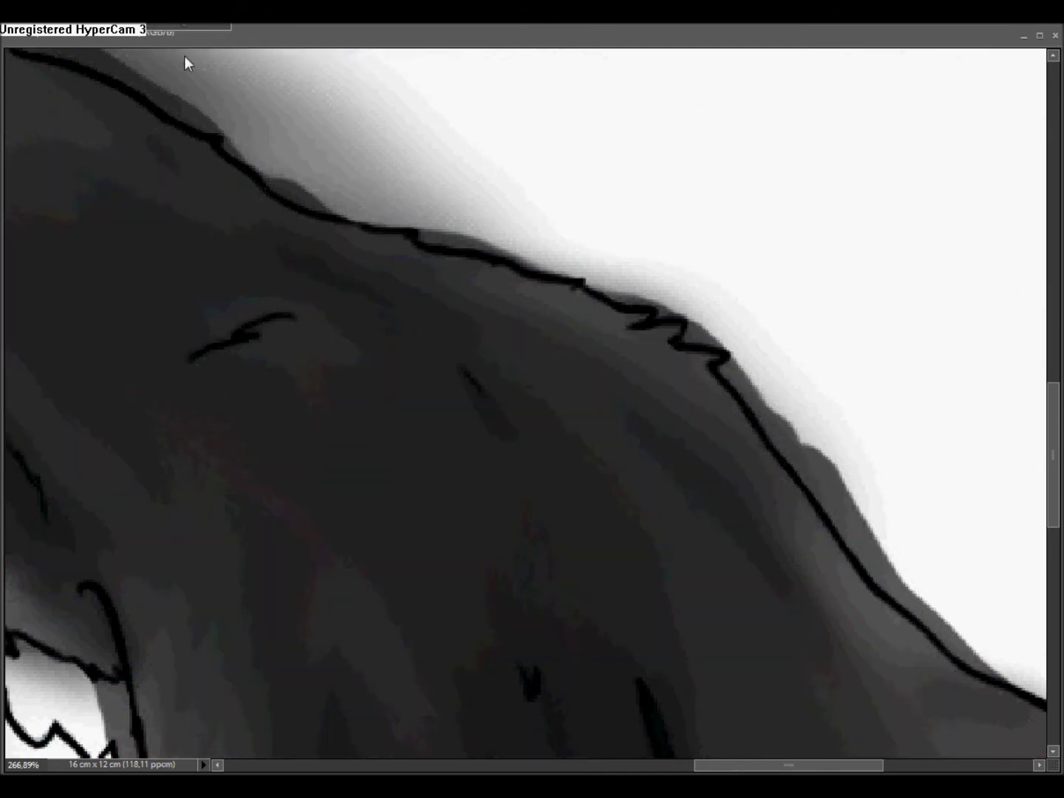
Step: Brush dark shadow streaks into the hip fur and the base of the tail
{"action": "left_click_drag", "start_coordinate": [186, 27], "coordinate": [162, 37]}
{"action": "left_click_drag", "start_coordinate": [439, 325], "coordinate": [530, 464]}
{"action": "mouse_move", "coordinate": [198, 340]}
{"action": "left_mouse_down"}
{"action": "mouse_move", "coordinate": [467, 339]}
{"action": "mouse_move", "coordinate": [582, 295]}
{"action": "left_mouse_up"}
{"action": "left_click_drag", "start_coordinate": [516, 547], "coordinate": [415, 310]}
{"action": "left_click_drag", "start_coordinate": [688, 403], "coordinate": [456, 274]}
{"action": "left_click_drag", "start_coordinate": [635, 377], "coordinate": [689, 433]}
{"action": "scroll", "coordinate": [688, 433], "scroll_direction": "down", "scroll_amount": 3}
{"action": "scroll", "coordinate": [549, 374], "scroll_direction": "right", "scroll_amount": 3}
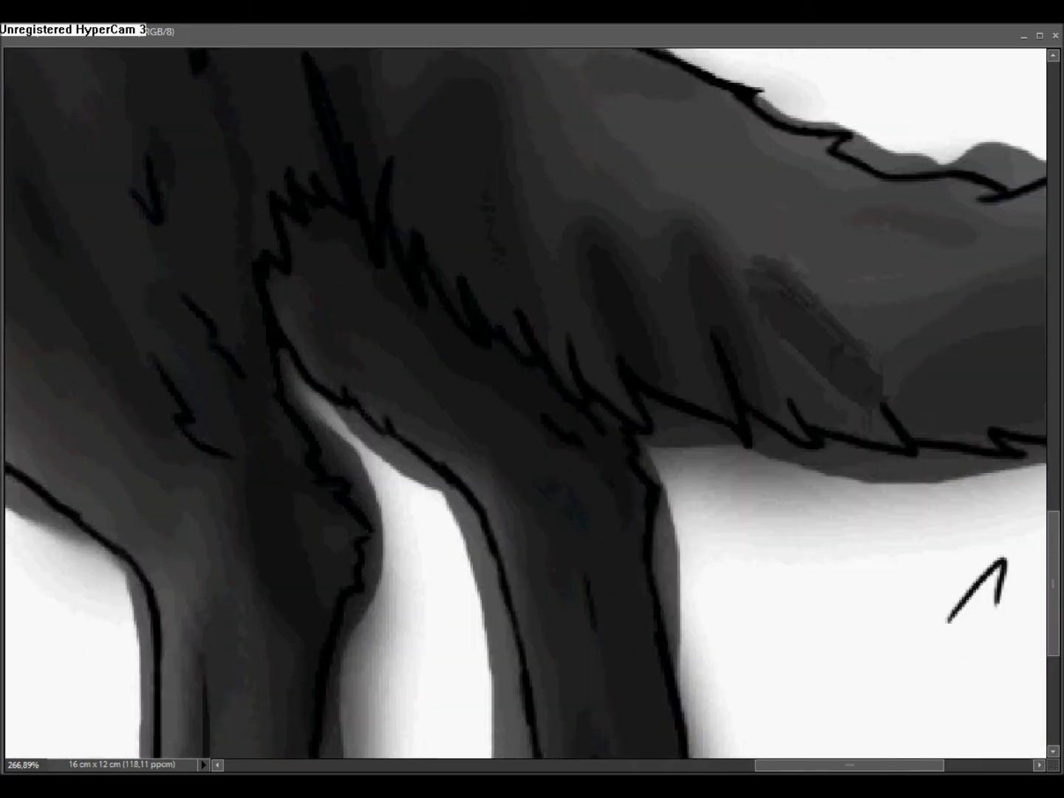
Step: Blend the streaks at the tail base and darken the tail's underside and upward bend
{"action": "scroll", "coordinate": [829, 395], "scroll_direction": "up", "scroll_amount": 1}
{"action": "scroll", "coordinate": [693, 489], "scroll_direction": "right", "scroll_amount": 3}
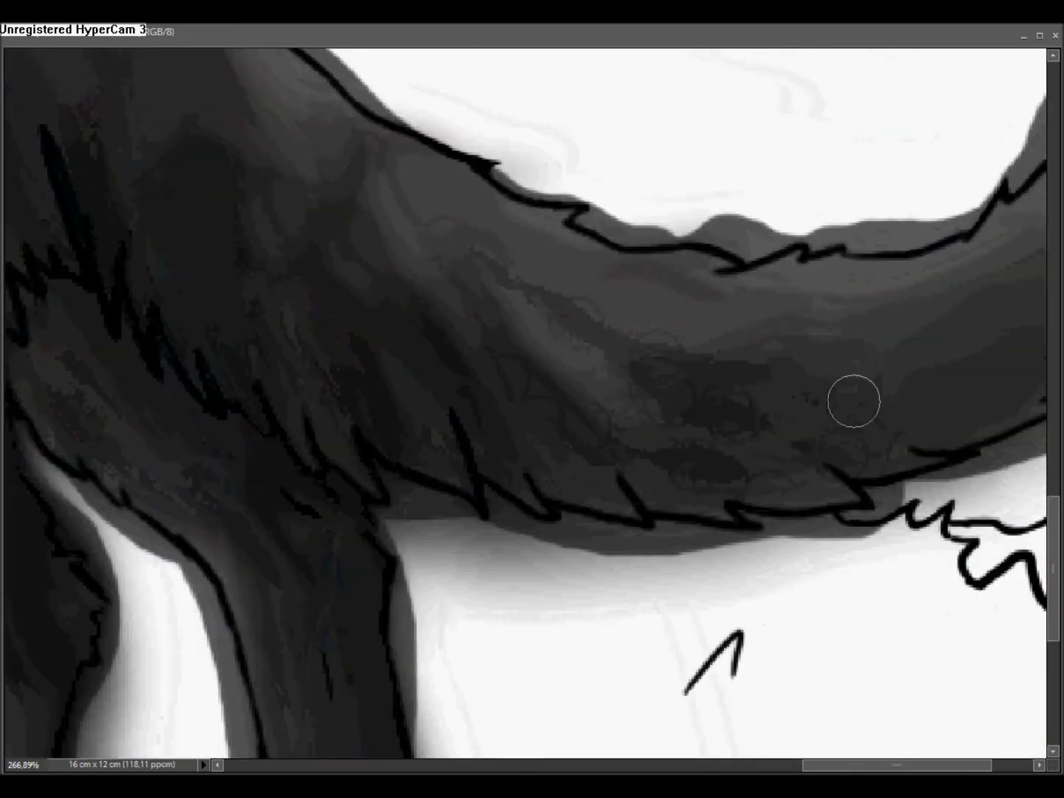
{"action": "scroll", "coordinate": [728, 409], "scroll_direction": "right", "scroll_amount": 3}
{"action": "mouse_move", "coordinate": [586, 389]}
{"action": "left_mouse_down"}
{"action": "mouse_move", "coordinate": [922, 166]}
{"action": "mouse_move", "coordinate": [686, 282]}
{"action": "left_mouse_up"}
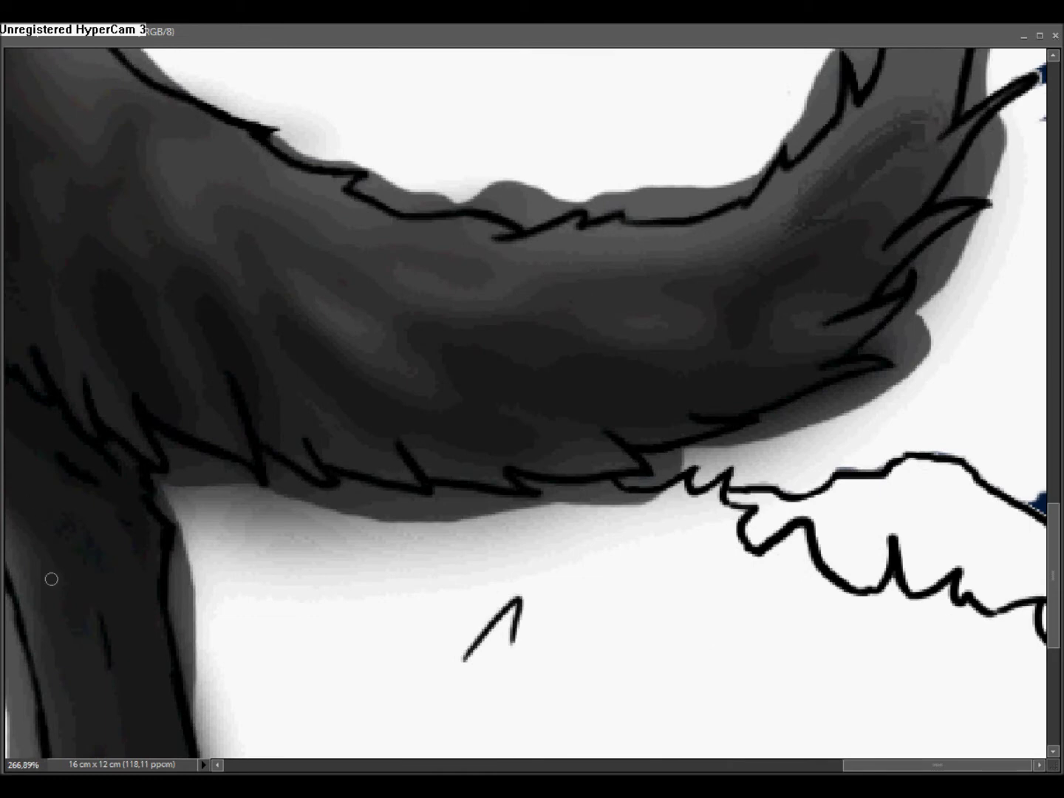
{"action": "left_click_drag", "start_coordinate": [803, 209], "coordinate": [650, 236]}
{"action": "left_click_drag", "start_coordinate": [244, 185], "coordinate": [568, 495]}
{"action": "left_click_drag", "start_coordinate": [529, 274], "coordinate": [617, 329]}
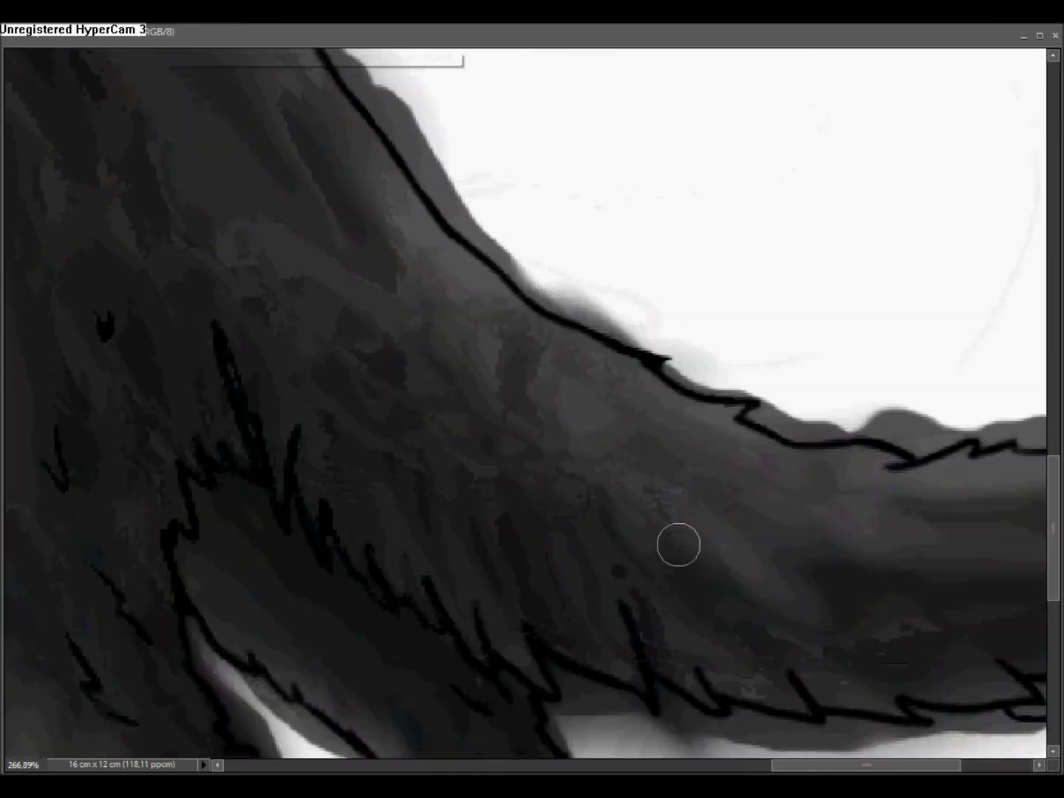
Step: Choose a lighter grey and dab highlights along the rump, the tail's upper edge and its tip
{"action": "left_click_drag", "start_coordinate": [366, 64], "coordinate": [439, 140]}
{"action": "left_click", "coordinate": [521, 281]}
{"action": "left_click", "coordinate": [944, 192]}
{"action": "left_click", "coordinate": [582, 400]}
{"action": "left_click_drag", "start_coordinate": [473, 268], "coordinate": [512, 297]}
{"action": "left_click_drag", "start_coordinate": [765, 454], "coordinate": [827, 488]}
{"action": "left_click_drag", "start_coordinate": [864, 388], "coordinate": [468, 466]}
{"action": "left_click_drag", "start_coordinate": [924, 366], "coordinate": [946, 283]}
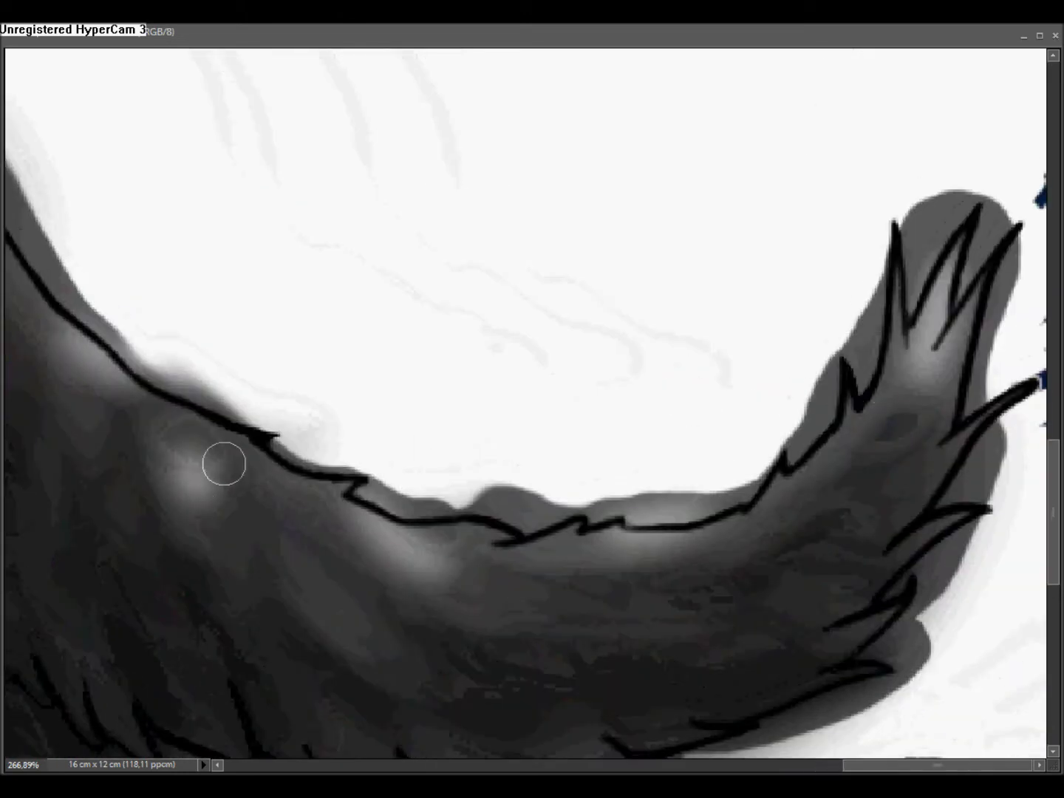
Step: Smudge the light patches on the tail base and rump into soft fur streaks
{"action": "left_click_drag", "start_coordinate": [197, 510], "coordinate": [174, 411]}
{"action": "left_click_drag", "start_coordinate": [436, 584], "coordinate": [318, 495]}
{"action": "mouse_move", "coordinate": [314, 473]}
{"action": "left_mouse_down"}
{"action": "mouse_move", "coordinate": [266, 363]}
{"action": "mouse_move", "coordinate": [370, 473]}
{"action": "left_mouse_up"}
{"action": "left_click_drag", "start_coordinate": [433, 588], "coordinate": [376, 534]}
{"action": "left_click_drag", "start_coordinate": [369, 530], "coordinate": [648, 589]}
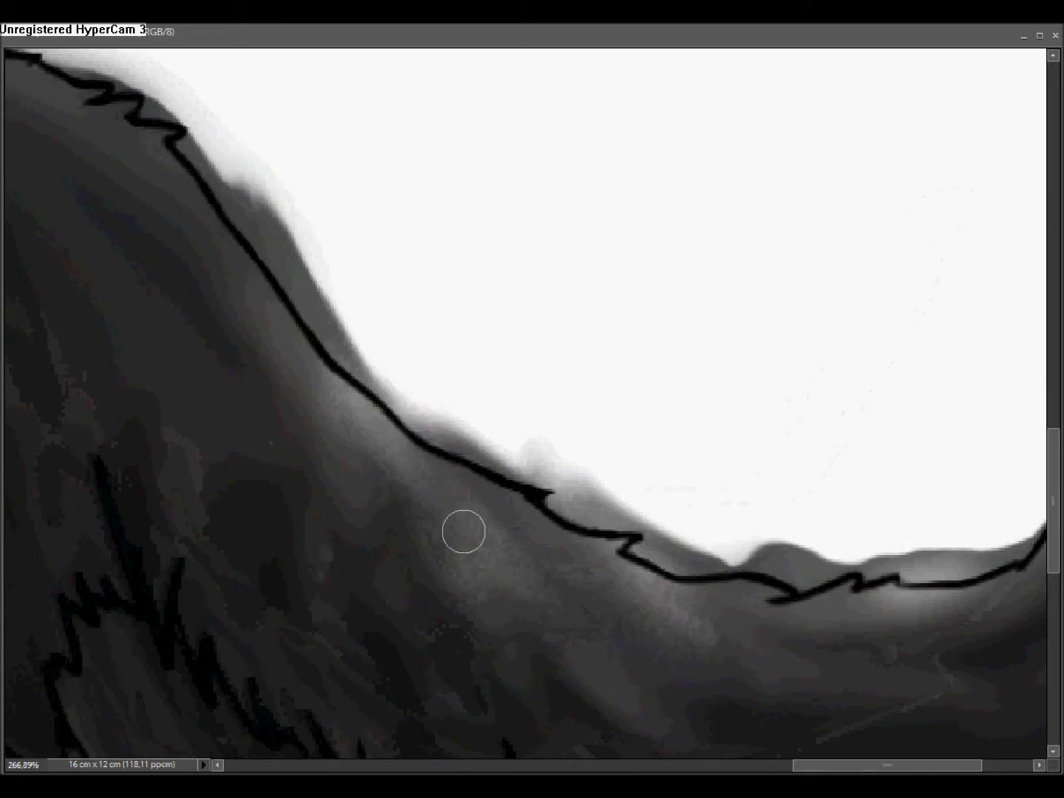
{"action": "left_click_drag", "start_coordinate": [376, 444], "coordinate": [241, 259]}
{"action": "left_click_drag", "start_coordinate": [802, 568], "coordinate": [527, 388]}
{"action": "mouse_move", "coordinate": [648, 410]}
{"action": "left_mouse_down"}
{"action": "mouse_move", "coordinate": [894, 363]}
{"action": "mouse_move", "coordinate": [615, 430]}
{"action": "left_mouse_up"}
Step: Blend the dark tones at the tail's upward bend into the highlights and pull fur strands along its outer edge
{"action": "left_click", "coordinate": [840, 385]}
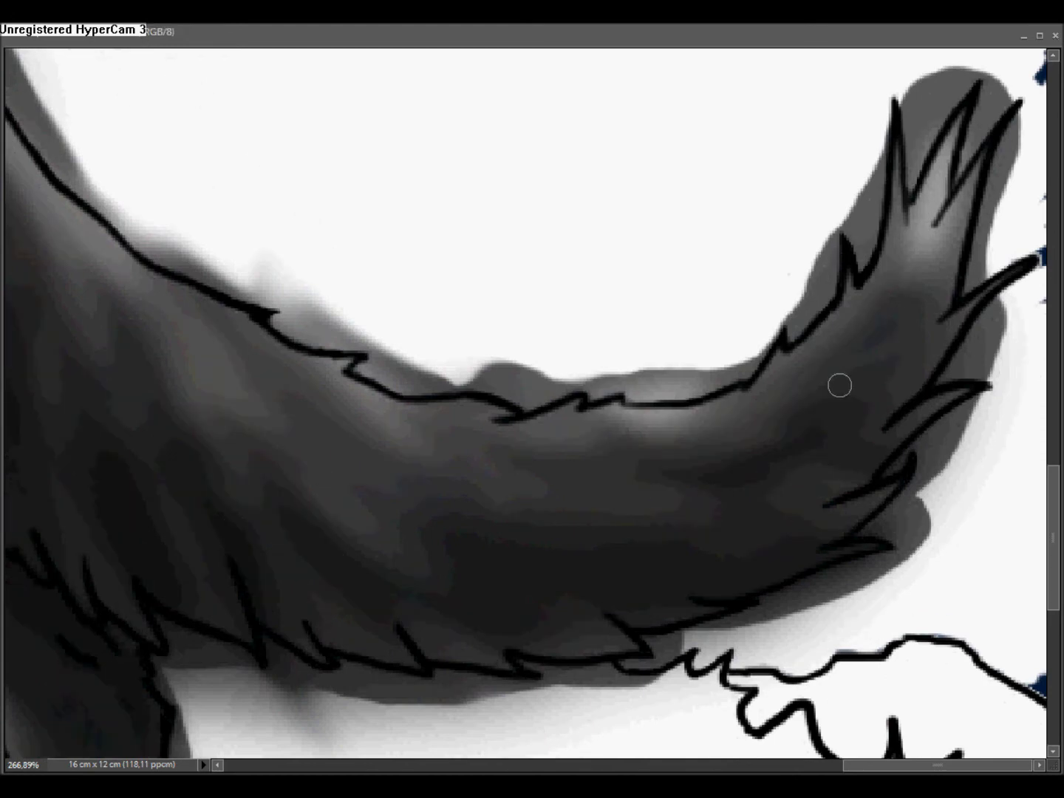
{"action": "left_click_drag", "start_coordinate": [822, 333], "coordinate": [835, 309]}
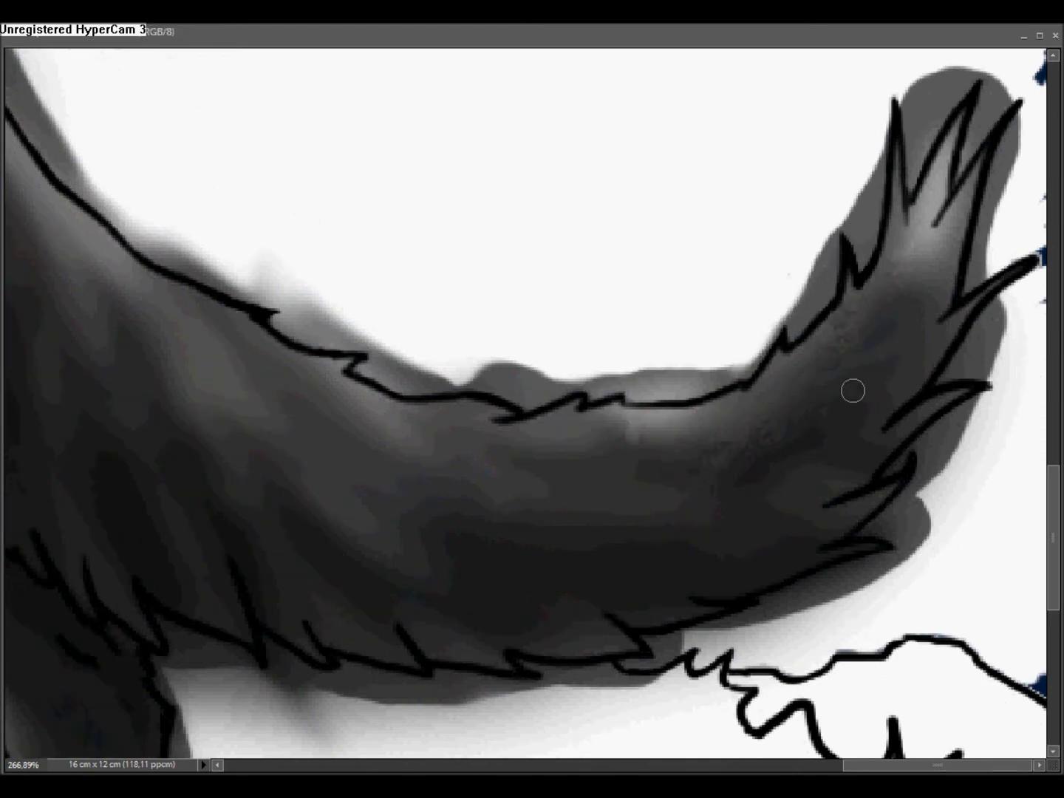
{"action": "left_click_drag", "start_coordinate": [852, 390], "coordinate": [628, 455]}
{"action": "left_click_drag", "start_coordinate": [902, 269], "coordinate": [934, 210]}
{"action": "left_click_drag", "start_coordinate": [998, 318], "coordinate": [968, 451]}
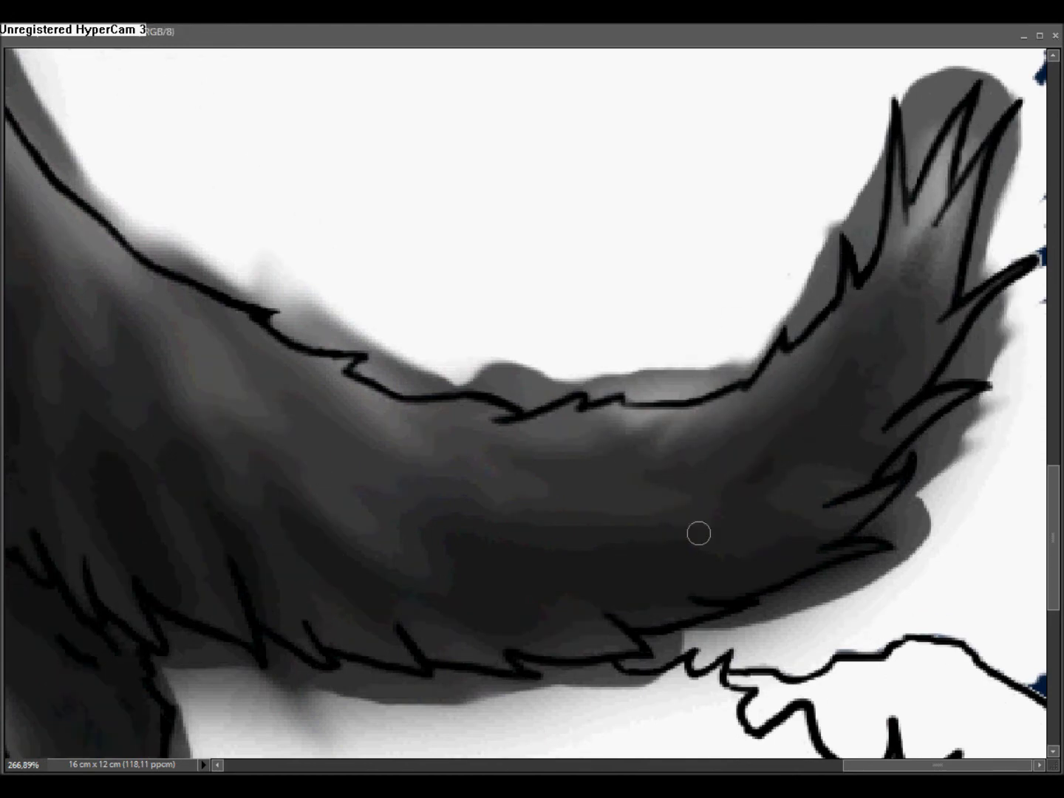
Step: Blend the shading in the lower tail and pull small fur tufts out along the rump and back outline
{"action": "left_click_drag", "start_coordinate": [635, 509], "coordinate": [845, 451]}
{"action": "left_click_drag", "start_coordinate": [554, 326], "coordinate": [840, 459]}
{"action": "left_click_drag", "start_coordinate": [509, 269], "coordinate": [696, 528]}
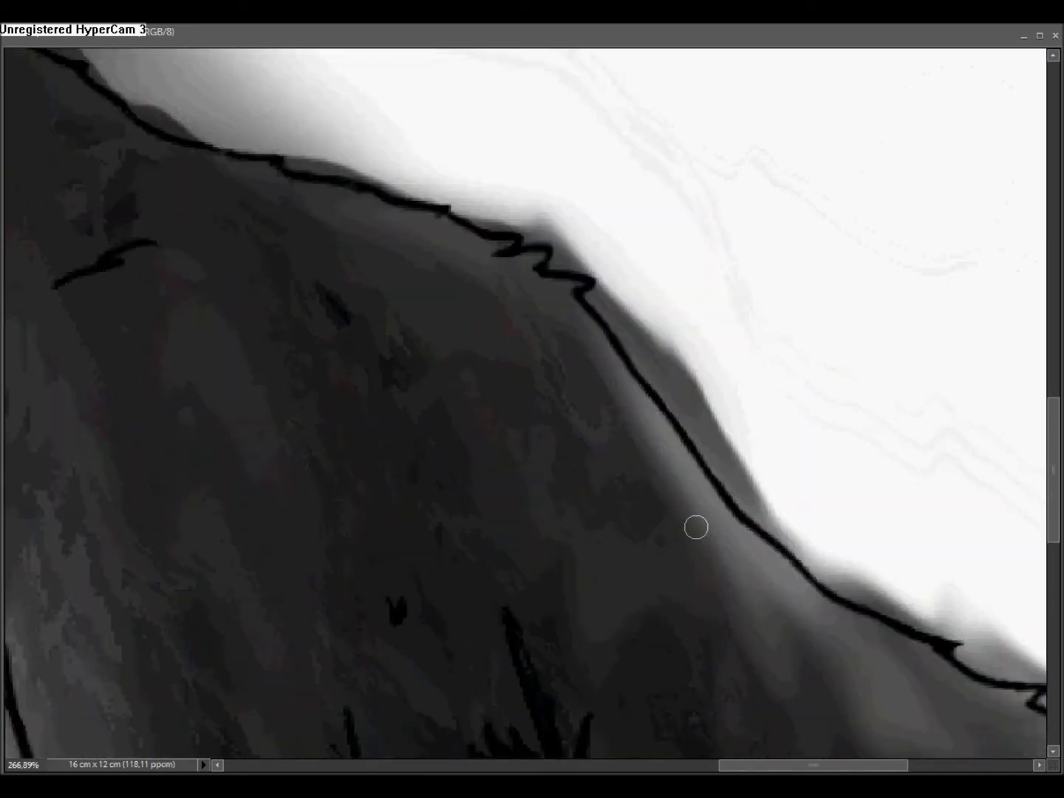
{"action": "left_click_drag", "start_coordinate": [435, 561], "coordinate": [714, 589]}
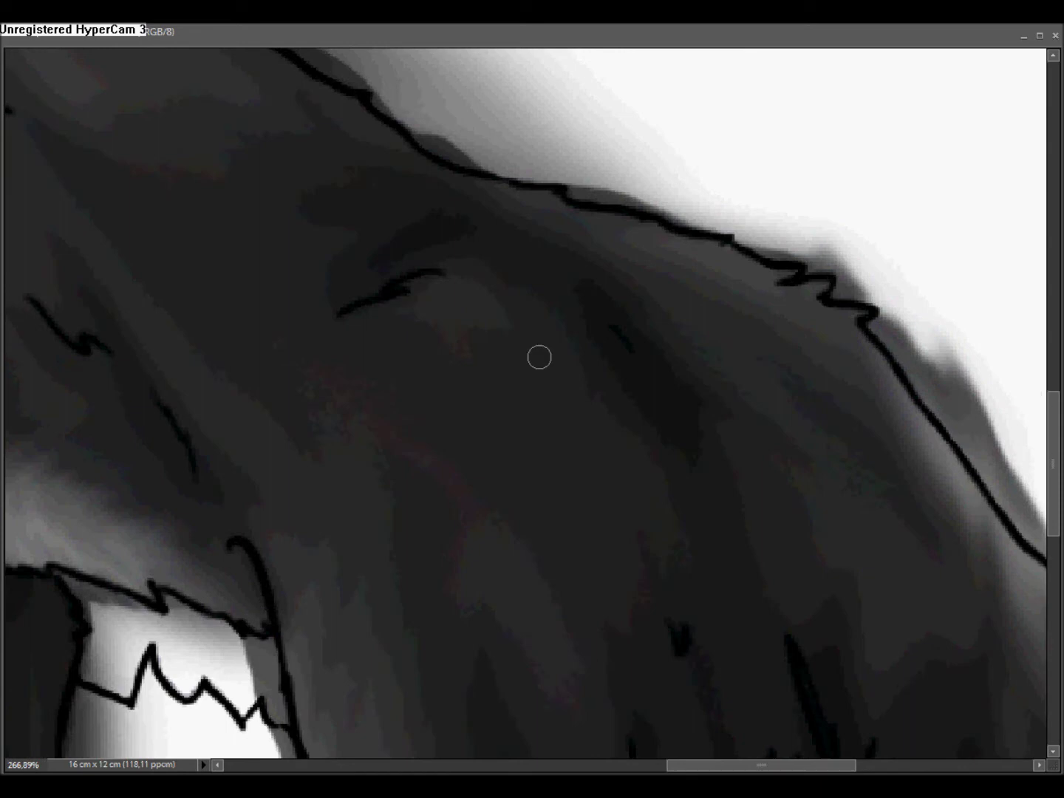
{"action": "mouse_move", "coordinate": [771, 336]}
{"action": "left_mouse_down"}
{"action": "mouse_move", "coordinate": [473, 278]}
{"action": "mouse_move", "coordinate": [864, 388]}
{"action": "left_mouse_up"}
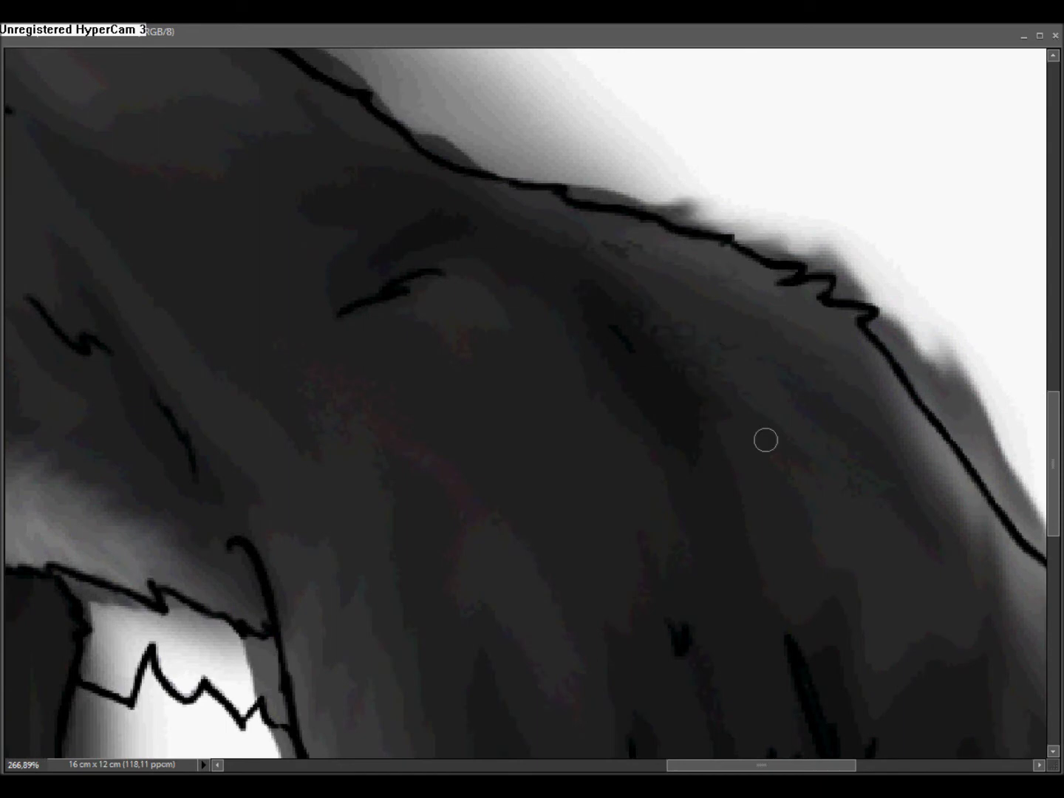
{"action": "left_click_drag", "start_coordinate": [724, 442], "coordinate": [743, 288]}
Step: Choose a darker shade and deepen the shadows on the hip and around the crease on the back
{"action": "left_click", "coordinate": [3, 458]}
{"action": "left_click", "coordinate": [523, 374]}
{"action": "left_click", "coordinate": [943, 191]}
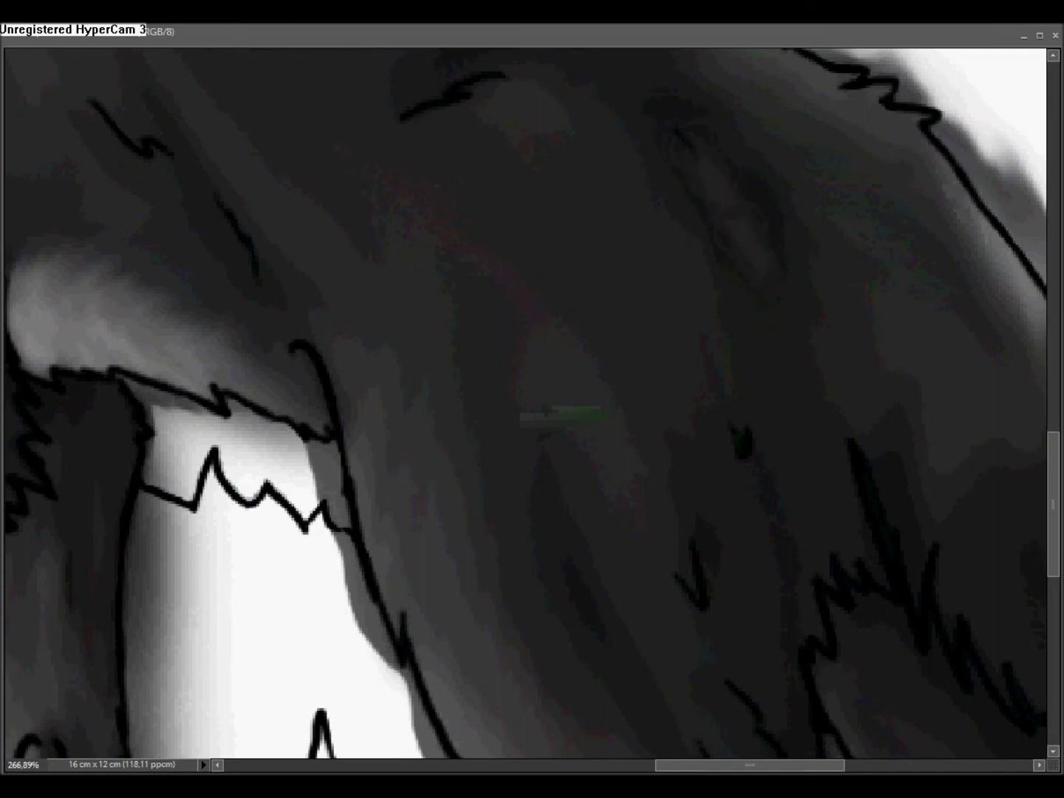
{"action": "left_click_drag", "start_coordinate": [676, 137], "coordinate": [717, 259]}
{"action": "left_click_drag", "start_coordinate": [477, 350], "coordinate": [740, 583]}
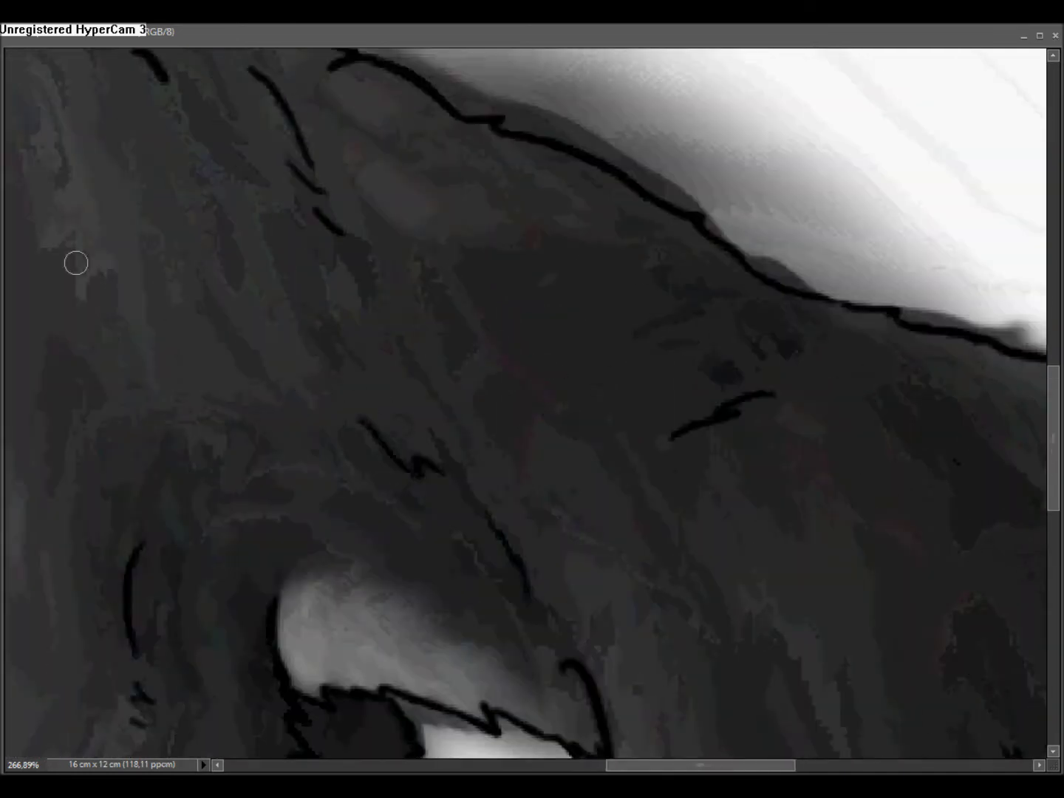
{"action": "left_click", "coordinate": [81, 180]}
{"action": "left_click", "coordinate": [82, 204]}
{"action": "left_click", "coordinate": [423, 309]}
{"action": "left_click_drag", "start_coordinate": [347, 460], "coordinate": [302, 423]}
{"action": "left_click", "coordinate": [278, 397]}
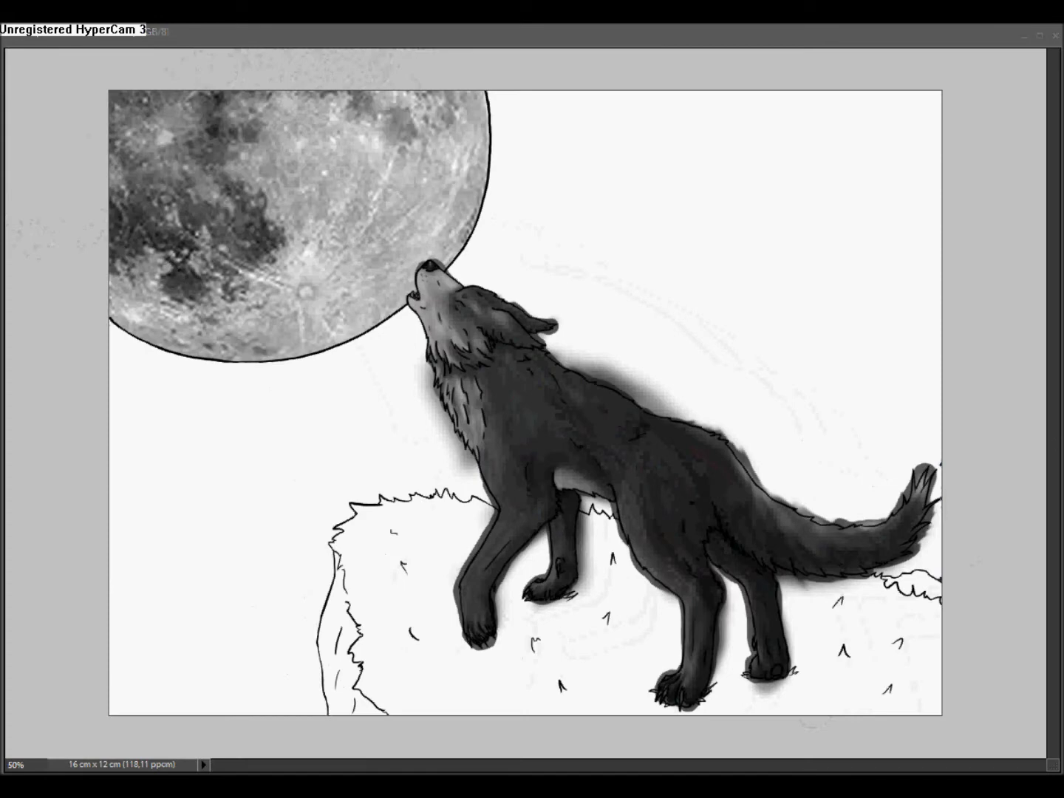
Step: Bring back the side panels and delete the white layer Ebene 2, confirming the deletion
{"action": "key", "text": "Tab"}
{"action": "right_click", "coordinate": [866, 684]}
{"action": "left_click", "coordinate": [890, 454]}
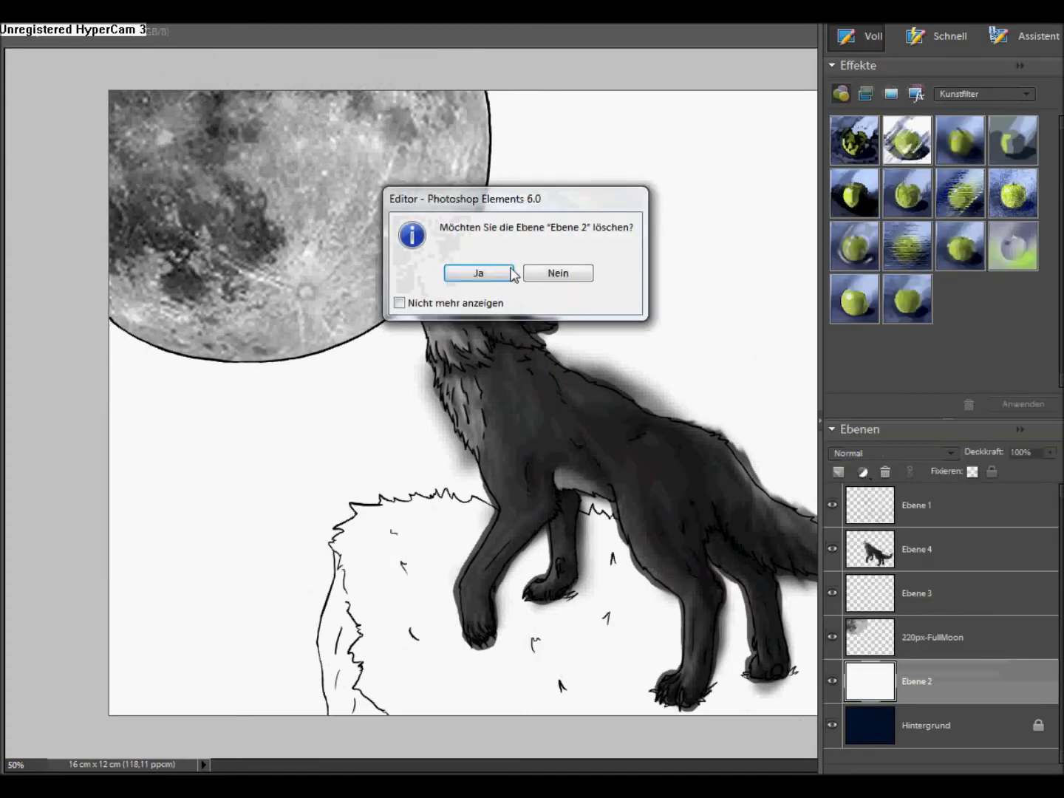
{"action": "key", "text": "Return"}
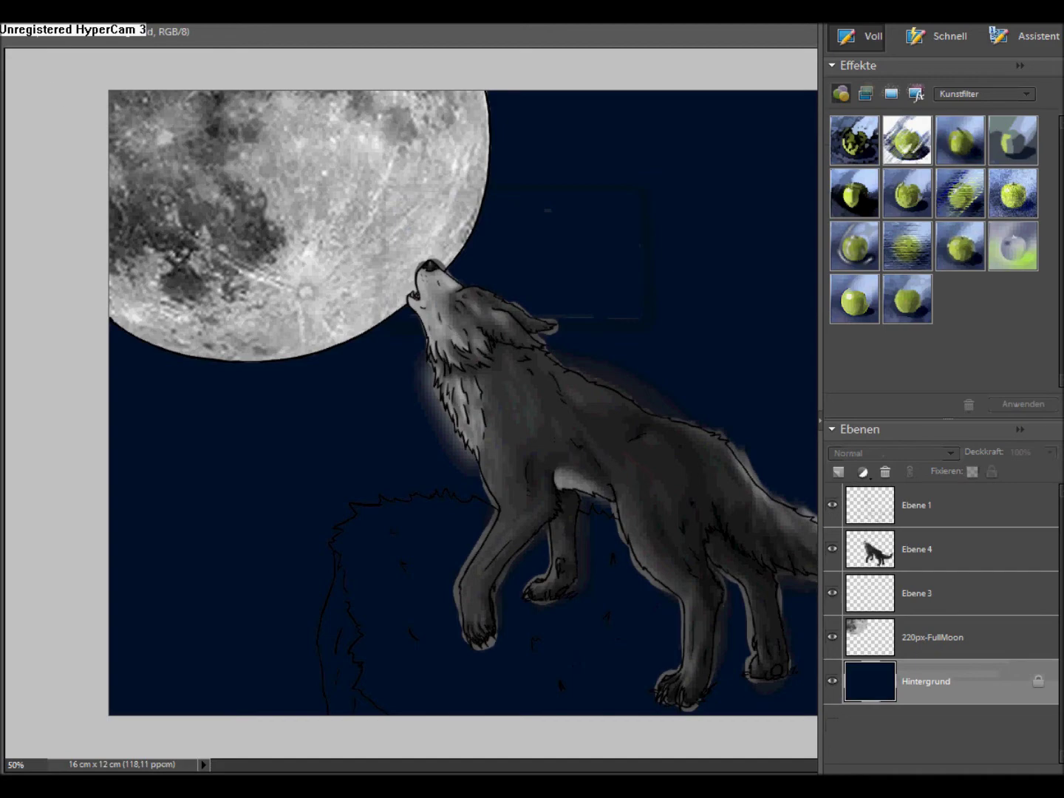
Step: Select layer Ebene 4 and erase the grey spill outside the outline around the nose, muzzle and lower jaw
{"action": "scroll", "coordinate": [417, 268], "scroll_direction": "up", "scroll_amount": 8}
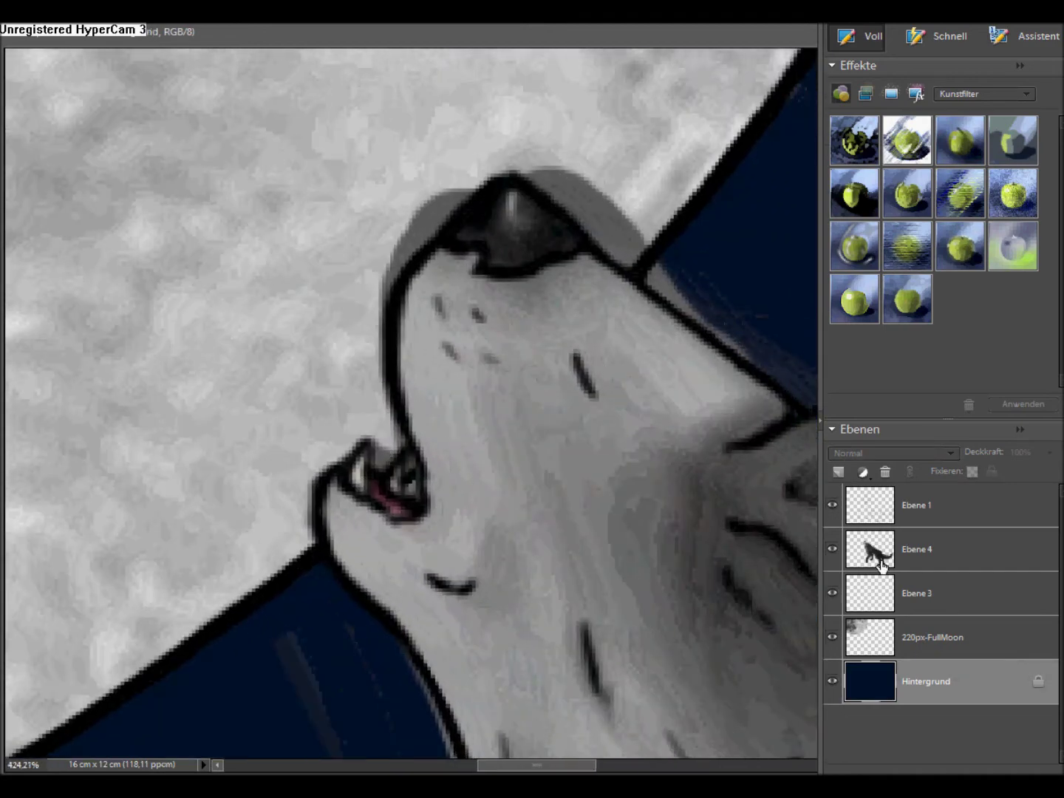
{"action": "left_click", "coordinate": [857, 538]}
{"action": "mouse_move", "coordinate": [376, 367]}
{"action": "left_mouse_down"}
{"action": "mouse_move", "coordinate": [400, 249]}
{"action": "mouse_move", "coordinate": [444, 197]}
{"action": "left_mouse_up"}
{"action": "left_click_drag", "start_coordinate": [301, 508], "coordinate": [248, 528]}
{"action": "left_click_drag", "start_coordinate": [463, 181], "coordinate": [502, 194]}
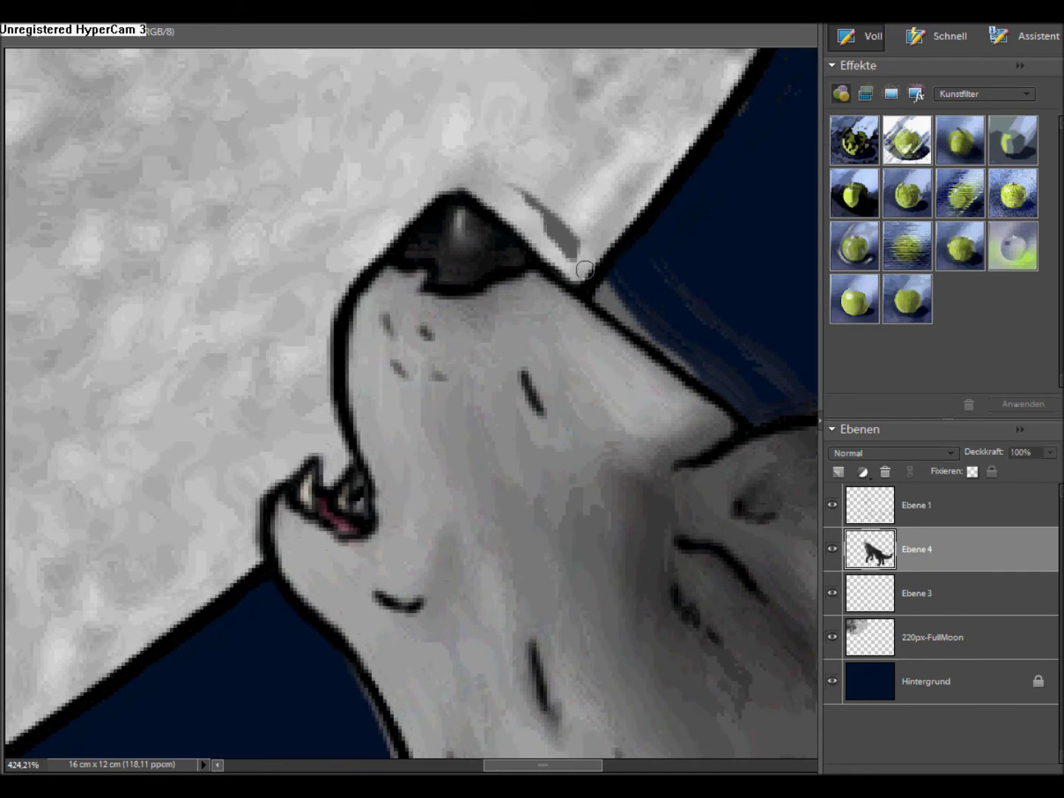
{"action": "left_click_drag", "start_coordinate": [584, 270], "coordinate": [508, 175]}
Step: Erase the remaining spill above the muzzle and along the forehead, returning to layer Ebene 4 for the wolf's colour
{"action": "left_click", "coordinate": [876, 510]}
{"action": "left_click", "coordinate": [873, 636]}
{"action": "mouse_move", "coordinate": [665, 285]}
{"action": "left_mouse_down"}
{"action": "mouse_move", "coordinate": [802, 396]}
{"action": "mouse_move", "coordinate": [517, 436]}
{"action": "left_mouse_up"}
{"action": "left_click", "coordinate": [874, 551]}
{"action": "mouse_move", "coordinate": [743, 500]}
{"action": "left_mouse_down"}
{"action": "mouse_move", "coordinate": [595, 393]}
{"action": "mouse_move", "coordinate": [630, 447]}
{"action": "mouse_move", "coordinate": [663, 458]}
{"action": "left_mouse_up"}
{"action": "left_click_drag", "start_coordinate": [646, 428], "coordinate": [608, 382]}
{"action": "scroll", "coordinate": [609, 382], "scroll_direction": "down", "scroll_amount": 2}
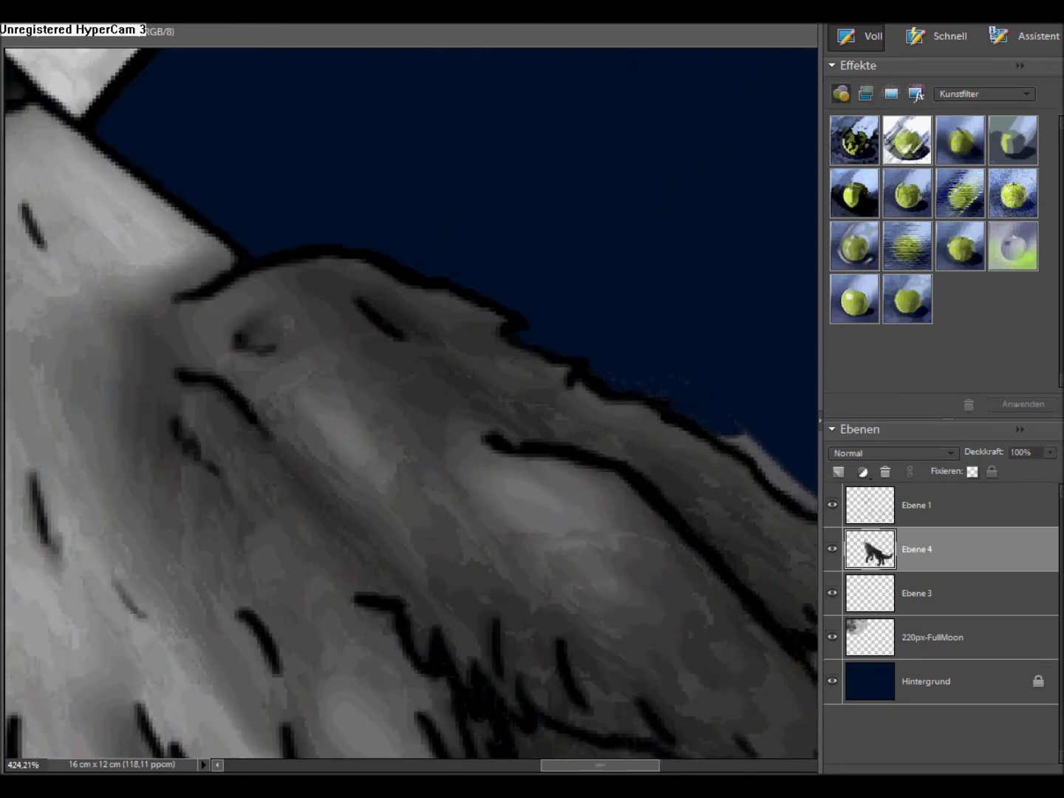
Step: Erase the grey spill around the ear and behind the head down to the nape
{"action": "scroll", "coordinate": [684, 376], "scroll_direction": "right", "scroll_amount": 3}
{"action": "left_click_drag", "start_coordinate": [634, 454], "coordinate": [502, 276]}
{"action": "mouse_move", "coordinate": [532, 355]}
{"action": "left_mouse_down"}
{"action": "mouse_move", "coordinate": [664, 381]}
{"action": "mouse_move", "coordinate": [658, 421]}
{"action": "mouse_move", "coordinate": [577, 503]}
{"action": "left_mouse_up"}
{"action": "mouse_move", "coordinate": [430, 470]}
{"action": "left_mouse_down"}
{"action": "mouse_move", "coordinate": [521, 514]}
{"action": "mouse_move", "coordinate": [481, 523]}
{"action": "left_mouse_up"}
{"action": "left_click_drag", "start_coordinate": [539, 613], "coordinate": [464, 442]}
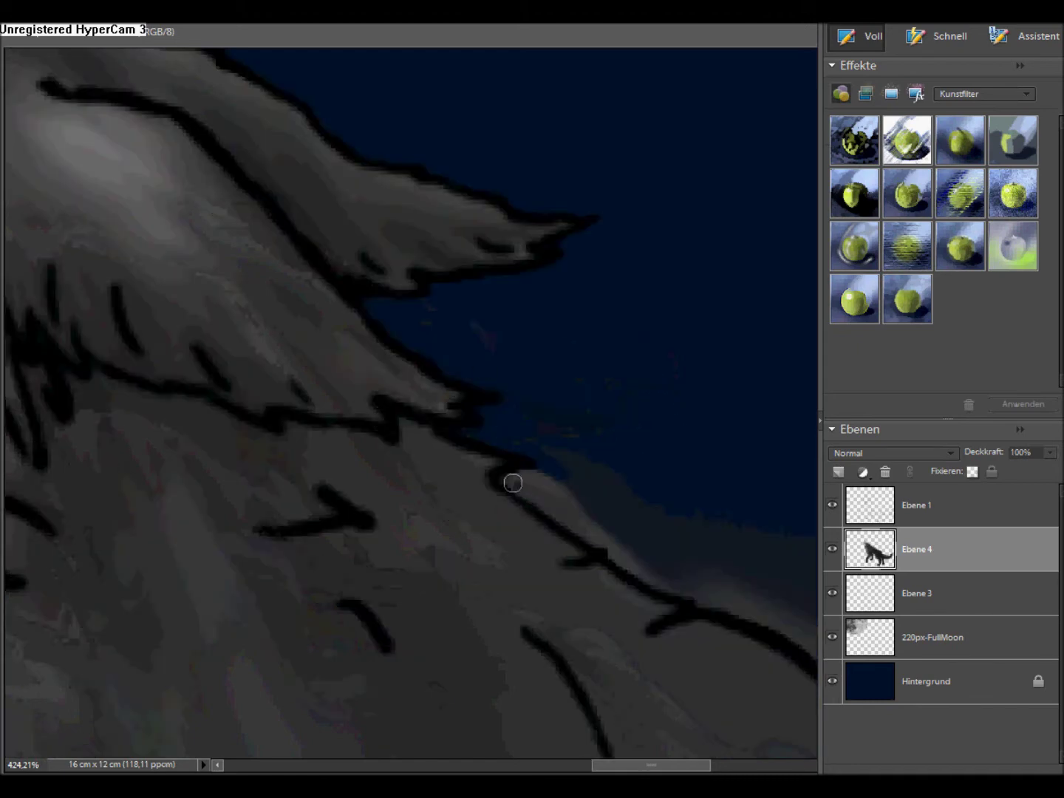
Step: Erase the soft grey halo above the neck and back, using a larger eraser for the wide areas
{"action": "mouse_move", "coordinate": [510, 482]}
{"action": "left_mouse_down"}
{"action": "mouse_move", "coordinate": [587, 447]}
{"action": "mouse_move", "coordinate": [648, 494]}
{"action": "left_mouse_up"}
{"action": "mouse_move", "coordinate": [583, 413]}
{"action": "left_mouse_down"}
{"action": "mouse_move", "coordinate": [510, 278]}
{"action": "mouse_move", "coordinate": [522, 289]}
{"action": "left_mouse_up"}
{"action": "left_click_drag", "start_coordinate": [594, 241], "coordinate": [709, 392]}
{"action": "left_click_drag", "start_coordinate": [622, 316], "coordinate": [330, 262]}
{"action": "mouse_move", "coordinate": [443, 317]}
{"action": "left_mouse_down"}
{"action": "mouse_move", "coordinate": [779, 456]}
{"action": "mouse_move", "coordinate": [665, 488]}
{"action": "left_mouse_up"}
{"action": "left_click_drag", "start_coordinate": [604, 349], "coordinate": [301, 148]}
{"action": "mouse_move", "coordinate": [444, 251]}
{"action": "left_mouse_down"}
{"action": "mouse_move", "coordinate": [792, 500]}
{"action": "mouse_move", "coordinate": [74, 273]}
{"action": "left_mouse_up"}
{"action": "mouse_move", "coordinate": [666, 422]}
{"action": "left_mouse_down"}
{"action": "mouse_move", "coordinate": [319, 385]}
{"action": "mouse_move", "coordinate": [472, 492]}
{"action": "left_mouse_up"}
{"action": "left_click_drag", "start_coordinate": [556, 349], "coordinate": [110, 230]}
{"action": "left_click_drag", "start_coordinate": [385, 499], "coordinate": [548, 739]}
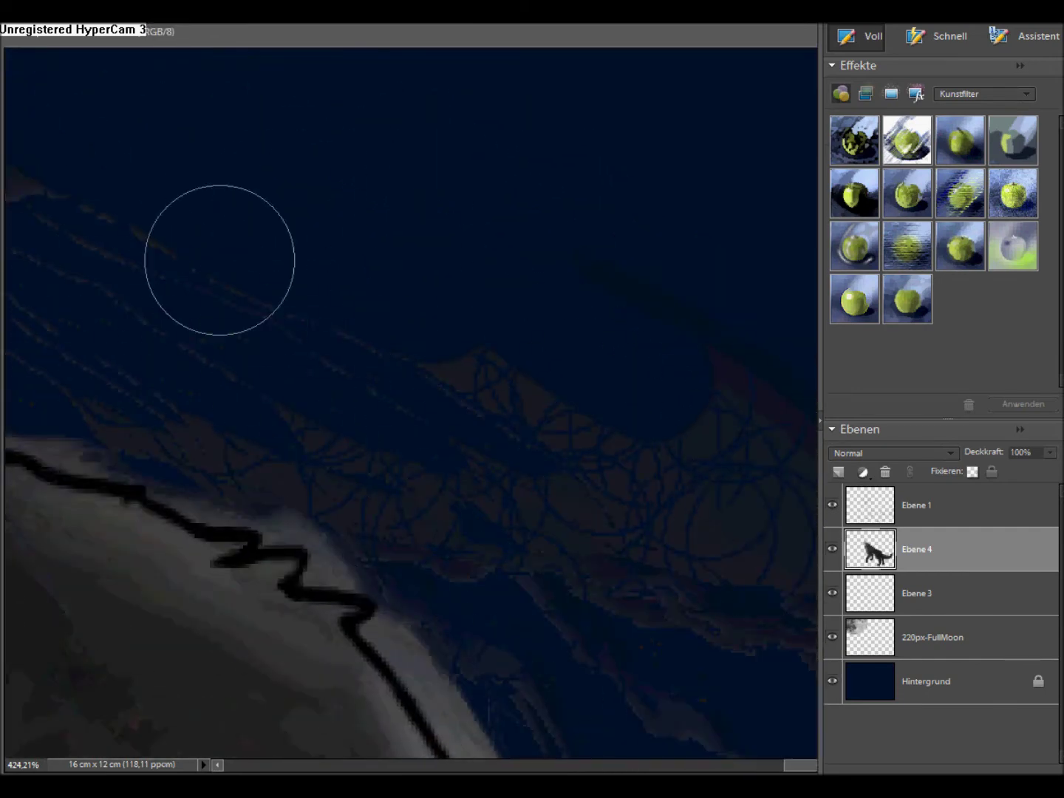
Step: Clear the leftover halo patches in the sky above the rump with broad eraser strokes
{"action": "left_click_drag", "start_coordinate": [626, 547], "coordinate": [403, 183]}
{"action": "left_click_drag", "start_coordinate": [399, 402], "coordinate": [529, 555]}
{"action": "left_click_drag", "start_coordinate": [316, 215], "coordinate": [906, 451]}
{"action": "left_click_drag", "start_coordinate": [126, 169], "coordinate": [916, 680]}
{"action": "left_click_drag", "start_coordinate": [297, 280], "coordinate": [2, 33]}
{"action": "left_click_drag", "start_coordinate": [298, 302], "coordinate": [582, 442]}
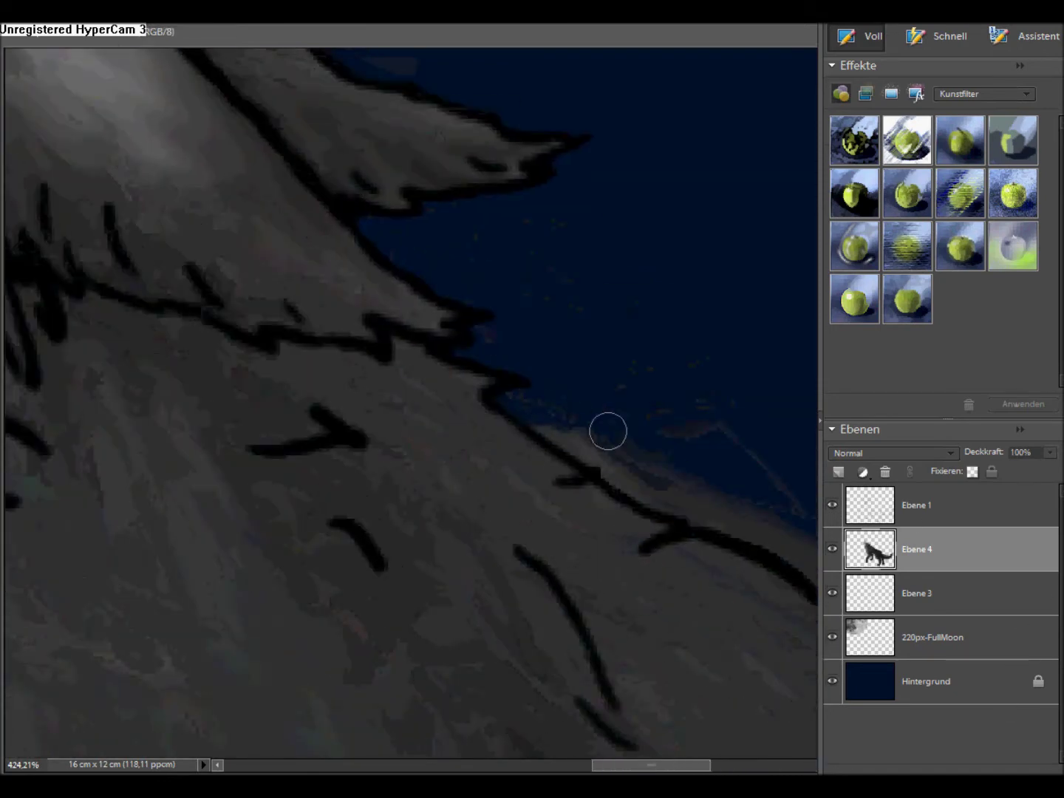
Step: Erase the grey spill above the wolf's back outline, from behind the neck fur towards the rump
{"action": "left_click_drag", "start_coordinate": [651, 449], "coordinate": [487, 430]}
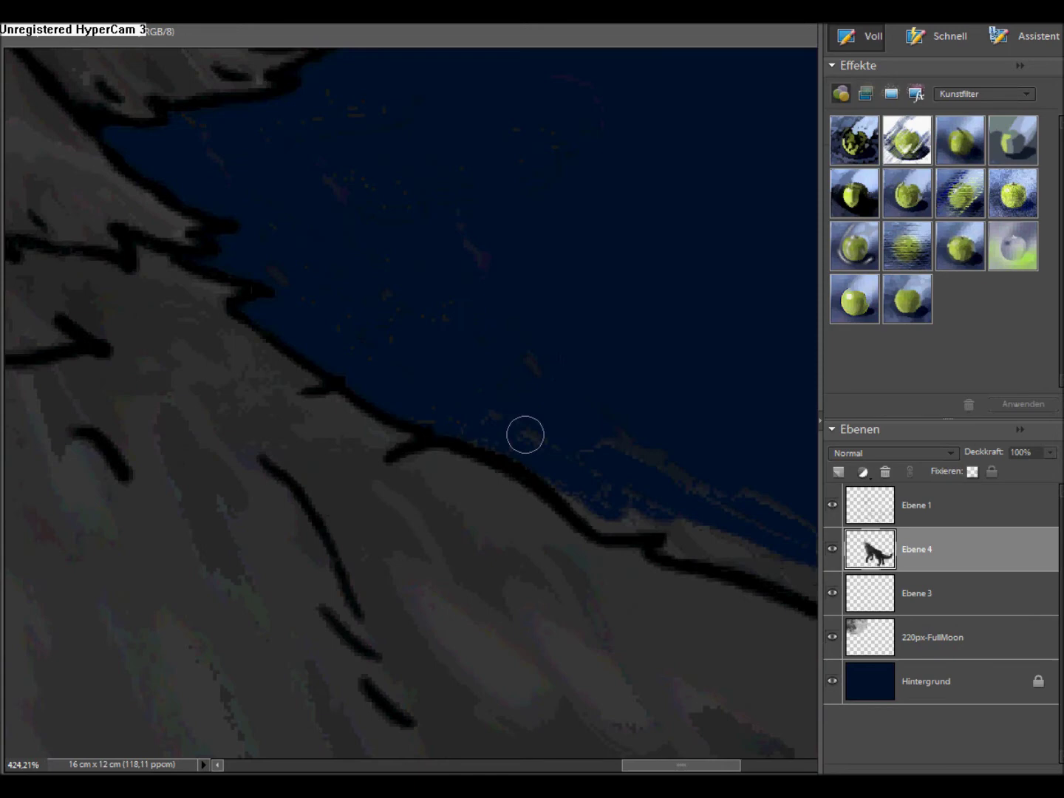
{"action": "left_click_drag", "start_coordinate": [741, 536], "coordinate": [413, 368]}
{"action": "left_click_drag", "start_coordinate": [629, 456], "coordinate": [561, 397]}
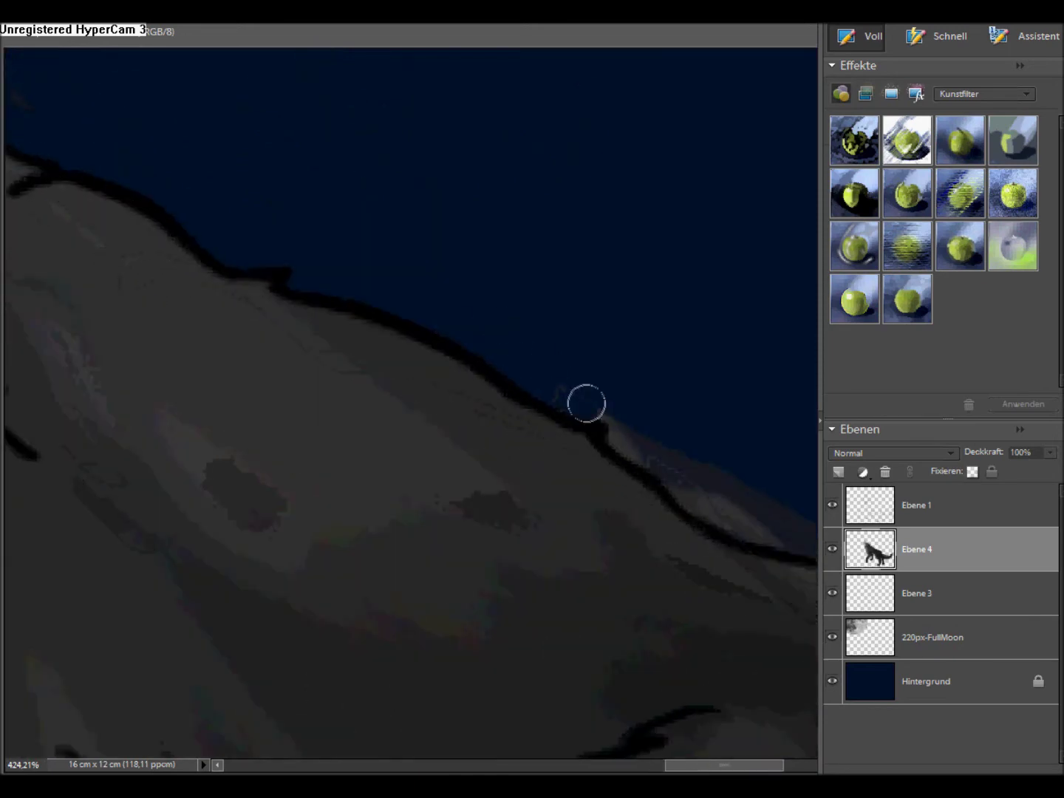
{"action": "left_click_drag", "start_coordinate": [582, 345], "coordinate": [427, 289]}
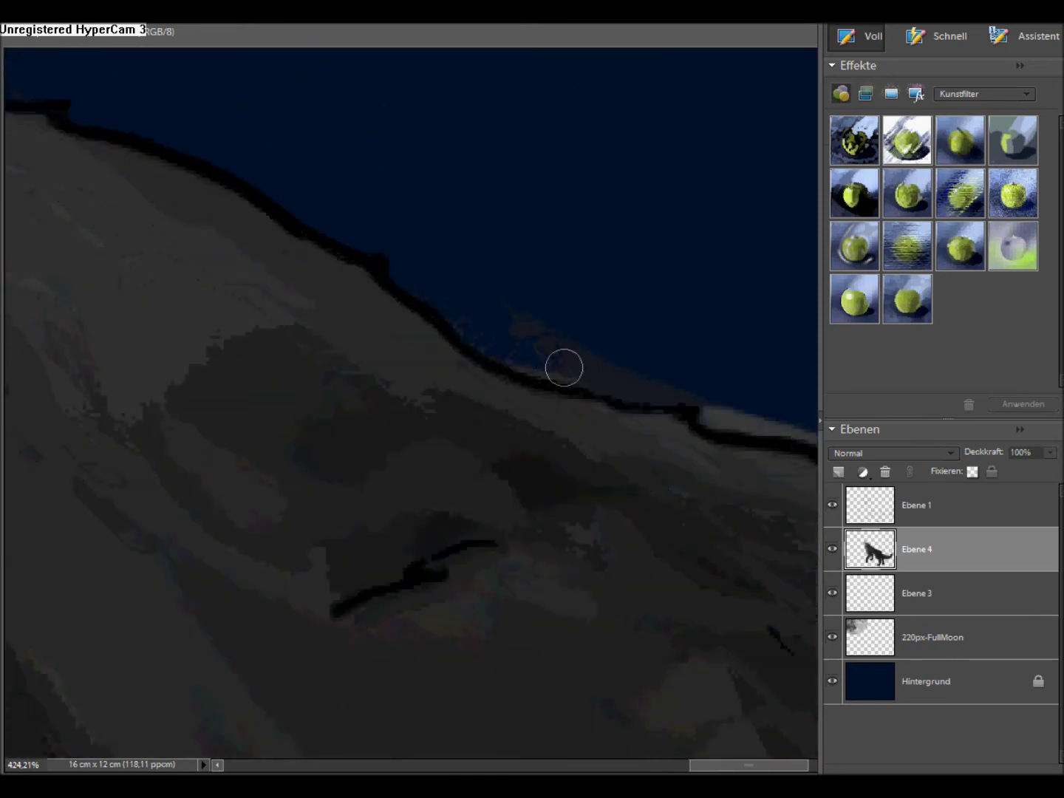
{"action": "left_click_drag", "start_coordinate": [524, 357], "coordinate": [397, 294]}
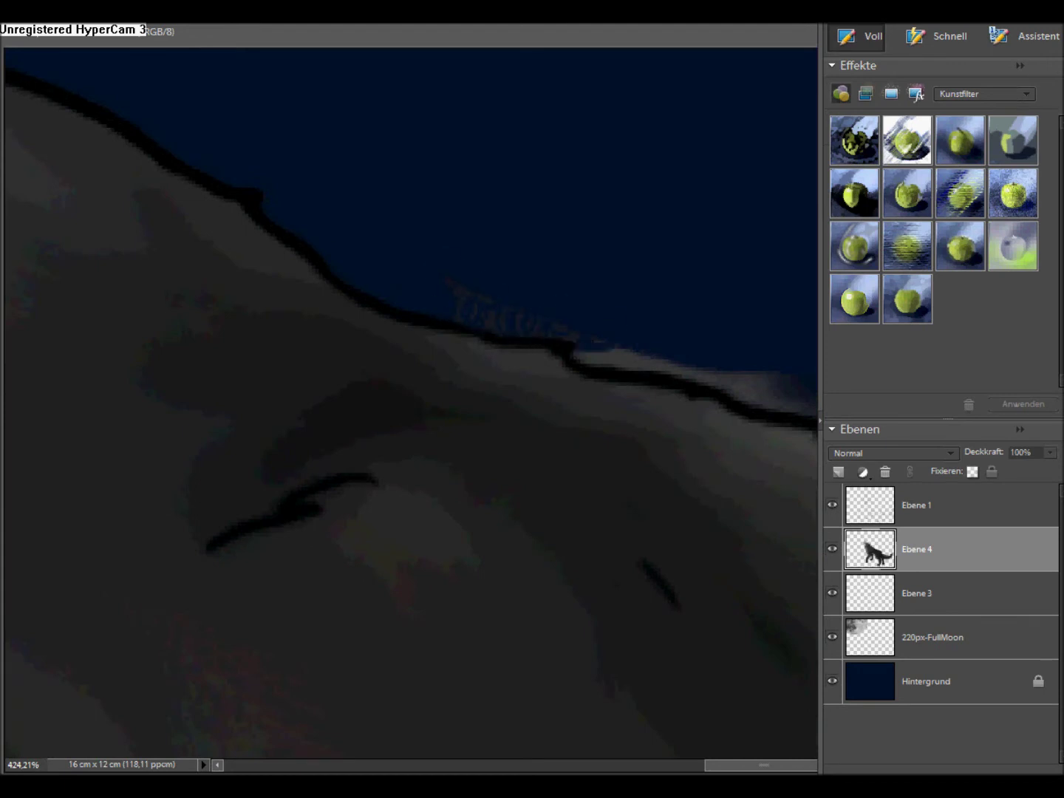
{"action": "left_click_drag", "start_coordinate": [586, 349], "coordinate": [416, 283]}
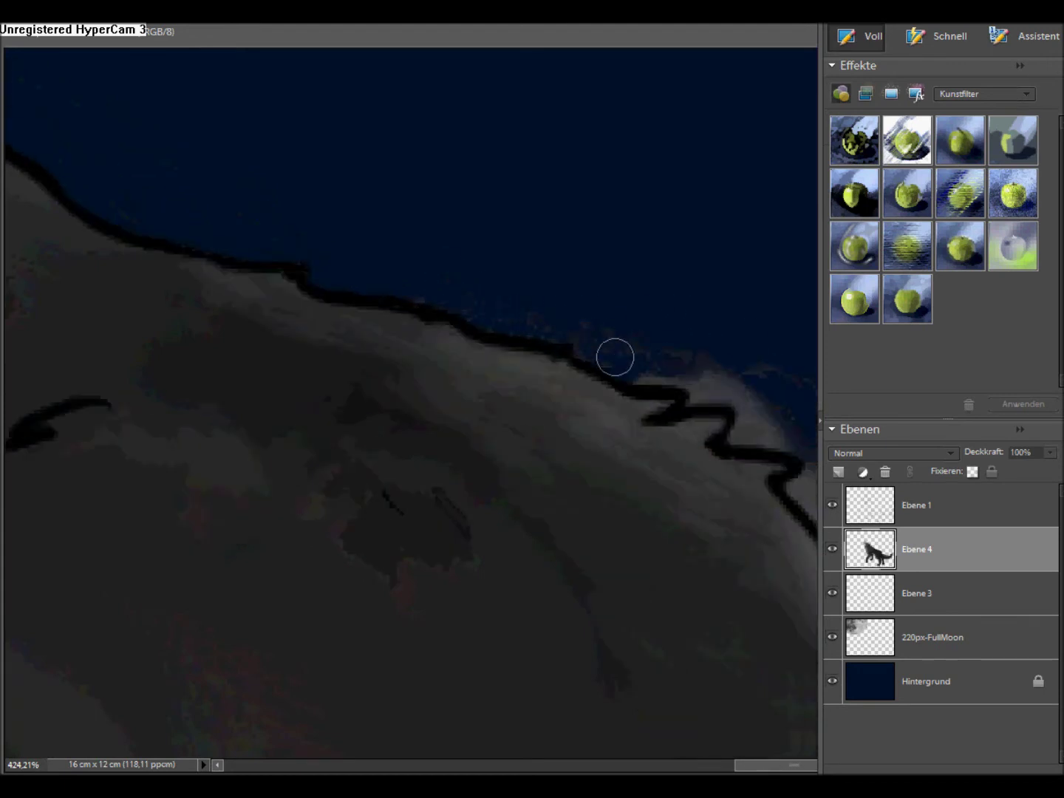
Step: Erase the spill around the jagged rump tufts and down the slope towards the base of the tail
{"action": "left_click_drag", "start_coordinate": [612, 356], "coordinate": [596, 316]}
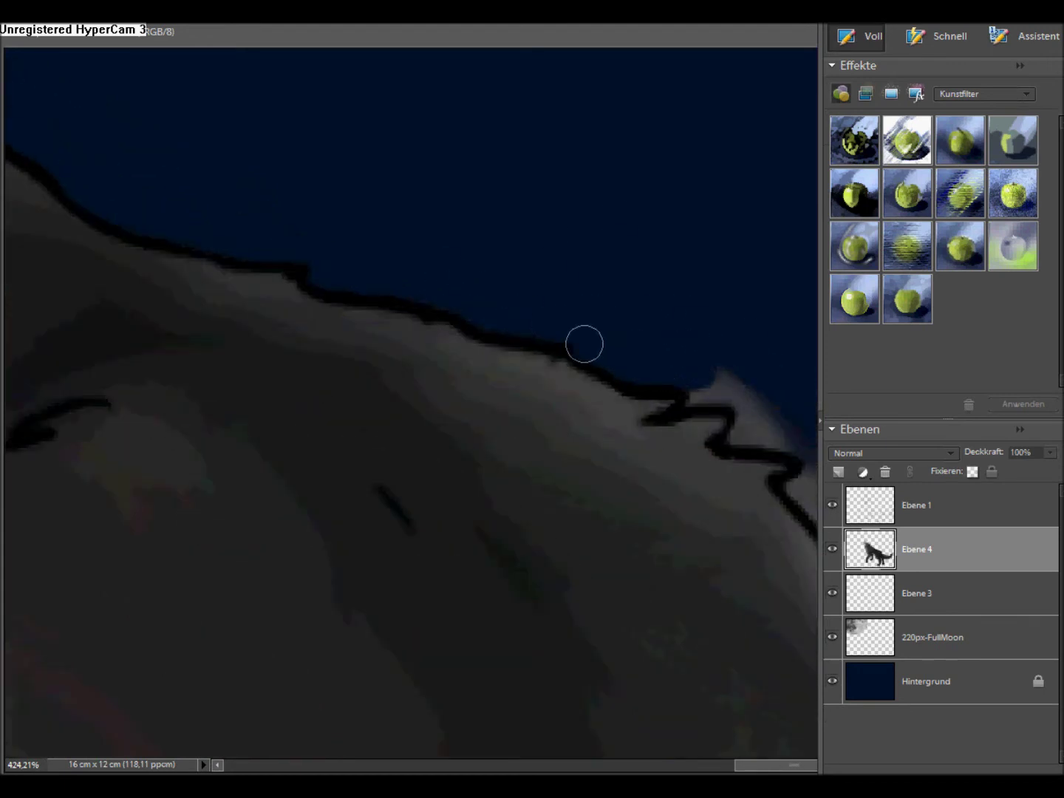
{"action": "left_click_drag", "start_coordinate": [749, 376], "coordinate": [532, 370]}
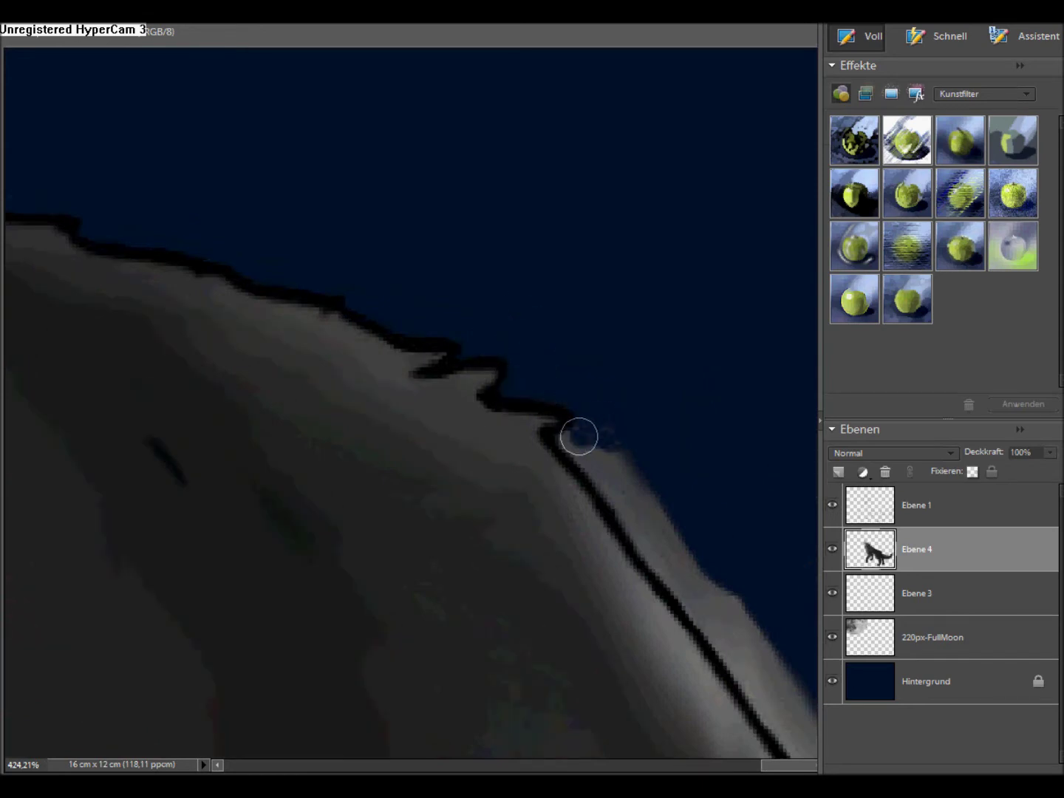
{"action": "left_click_drag", "start_coordinate": [630, 562], "coordinate": [507, 480]}
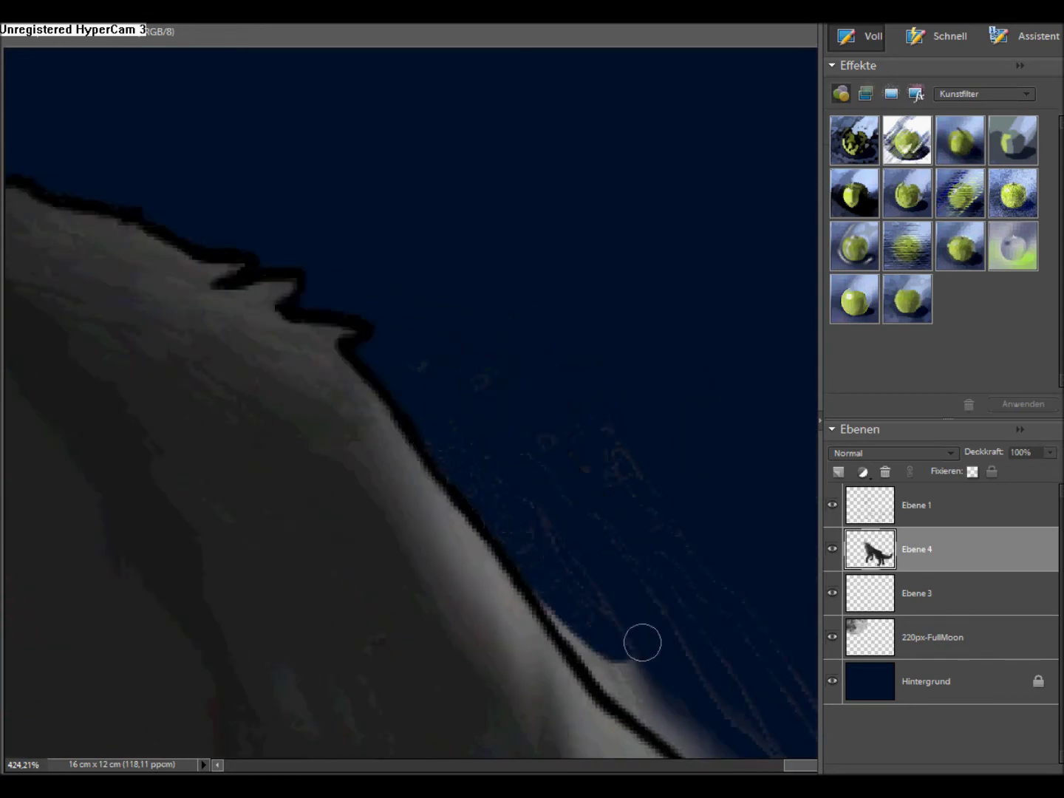
{"action": "left_click_drag", "start_coordinate": [641, 642], "coordinate": [425, 324]}
Step: Erase the light halo outside the tail's upper edge, following the outline from its base
{"action": "mouse_move", "coordinate": [565, 488]}
{"action": "left_mouse_down"}
{"action": "mouse_move", "coordinate": [546, 396]}
{"action": "mouse_move", "coordinate": [487, 417]}
{"action": "mouse_move", "coordinate": [528, 441]}
{"action": "mouse_move", "coordinate": [613, 411]}
{"action": "mouse_move", "coordinate": [706, 532]}
{"action": "mouse_move", "coordinate": [737, 497]}
{"action": "left_mouse_up"}
{"action": "mouse_move", "coordinate": [653, 365]}
{"action": "left_mouse_down"}
{"action": "mouse_move", "coordinate": [513, 268]}
{"action": "mouse_move", "coordinate": [362, 198]}
{"action": "left_mouse_up"}
{"action": "mouse_move", "coordinate": [486, 401]}
{"action": "left_mouse_down"}
{"action": "mouse_move", "coordinate": [456, 370]}
{"action": "mouse_move", "coordinate": [551, 442]}
{"action": "mouse_move", "coordinate": [608, 417]}
{"action": "mouse_move", "coordinate": [728, 416]}
{"action": "mouse_move", "coordinate": [699, 415]}
{"action": "mouse_move", "coordinate": [493, 348]}
{"action": "left_mouse_up"}
{"action": "mouse_move", "coordinate": [533, 371]}
{"action": "left_mouse_down"}
{"action": "mouse_move", "coordinate": [530, 382]}
{"action": "mouse_move", "coordinate": [705, 333]}
{"action": "mouse_move", "coordinate": [654, 346]}
{"action": "left_mouse_up"}
{"action": "mouse_move", "coordinate": [759, 303]}
{"action": "left_mouse_down"}
{"action": "mouse_move", "coordinate": [629, 312]}
{"action": "mouse_move", "coordinate": [684, 354]}
{"action": "mouse_move", "coordinate": [558, 377]}
{"action": "left_mouse_up"}
{"action": "mouse_move", "coordinate": [715, 270]}
{"action": "left_mouse_down"}
{"action": "mouse_move", "coordinate": [551, 399]}
{"action": "mouse_move", "coordinate": [576, 461]}
{"action": "mouse_move", "coordinate": [646, 348]}
{"action": "left_mouse_up"}
Step: Erase the spill between the upper fur spikes near the tail tip, undoing the last stroke
{"action": "scroll", "coordinate": [651, 476], "scroll_direction": "up", "scroll_amount": 2}
{"action": "mouse_move", "coordinate": [638, 579]}
{"action": "left_mouse_down"}
{"action": "mouse_move", "coordinate": [699, 507]}
{"action": "mouse_move", "coordinate": [658, 550]}
{"action": "mouse_move", "coordinate": [674, 458]}
{"action": "left_mouse_up"}
{"action": "scroll", "coordinate": [641, 429], "scroll_direction": "up", "scroll_amount": 1}
{"action": "mouse_move", "coordinate": [737, 517]}
{"action": "left_mouse_down"}
{"action": "mouse_move", "coordinate": [750, 558]}
{"action": "mouse_move", "coordinate": [786, 366]}
{"action": "mouse_move", "coordinate": [757, 534]}
{"action": "mouse_move", "coordinate": [754, 388]}
{"action": "mouse_move", "coordinate": [821, 373]}
{"action": "mouse_move", "coordinate": [896, 268]}
{"action": "mouse_move", "coordinate": [958, 246]}
{"action": "left_mouse_up"}
{"action": "key", "text": "ctrl+z"}
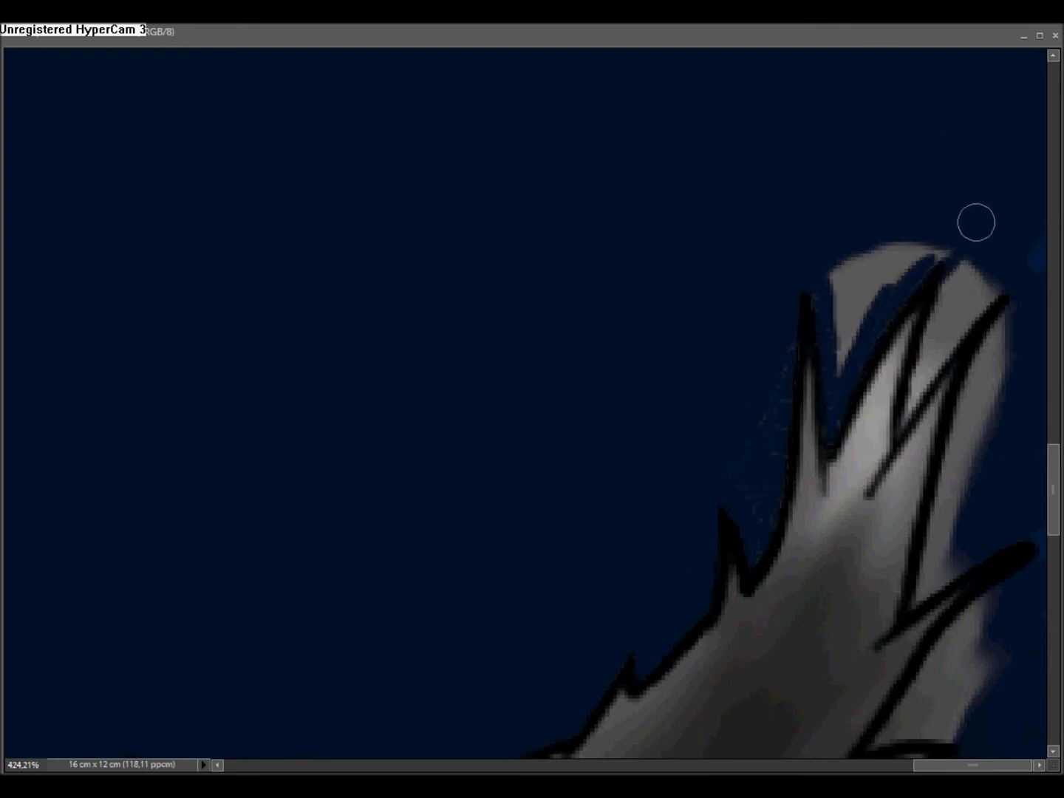
Step: Clear the remaining grey around the tail tip's spikes and along its outer side
{"action": "mouse_move", "coordinate": [887, 303]}
{"action": "left_mouse_down"}
{"action": "mouse_move", "coordinate": [894, 262]}
{"action": "mouse_move", "coordinate": [955, 270]}
{"action": "mouse_move", "coordinate": [907, 430]}
{"action": "mouse_move", "coordinate": [1011, 267]}
{"action": "left_mouse_up"}
{"action": "mouse_move", "coordinate": [1004, 521]}
{"action": "left_mouse_down"}
{"action": "mouse_move", "coordinate": [979, 383]}
{"action": "mouse_move", "coordinate": [1009, 398]}
{"action": "left_mouse_up"}
{"action": "left_click_drag", "start_coordinate": [950, 489], "coordinate": [949, 278]}
{"action": "mouse_move", "coordinate": [898, 505]}
{"action": "left_mouse_down"}
{"action": "mouse_move", "coordinate": [891, 516]}
{"action": "mouse_move", "coordinate": [1017, 374]}
{"action": "mouse_move", "coordinate": [943, 480]}
{"action": "left_mouse_up"}
{"action": "mouse_move", "coordinate": [815, 568]}
{"action": "left_mouse_down"}
{"action": "mouse_move", "coordinate": [845, 376]}
{"action": "mouse_move", "coordinate": [881, 421]}
{"action": "mouse_move", "coordinate": [879, 485]}
{"action": "mouse_move", "coordinate": [929, 422]}
{"action": "mouse_move", "coordinate": [816, 549]}
{"action": "mouse_move", "coordinate": [870, 567]}
{"action": "left_mouse_up"}
Step: Erase the spill along the underside of the tail, working back towards the hind legs
{"action": "scroll", "coordinate": [876, 515], "scroll_direction": "down", "scroll_amount": 3}
{"action": "mouse_move", "coordinate": [677, 603]}
{"action": "left_mouse_down"}
{"action": "mouse_move", "coordinate": [924, 542]}
{"action": "mouse_move", "coordinate": [566, 660]}
{"action": "left_mouse_up"}
{"action": "scroll", "coordinate": [767, 567], "scroll_direction": "down", "scroll_amount": 3}
{"action": "left_click_drag", "start_coordinate": [767, 568], "coordinate": [709, 521]}
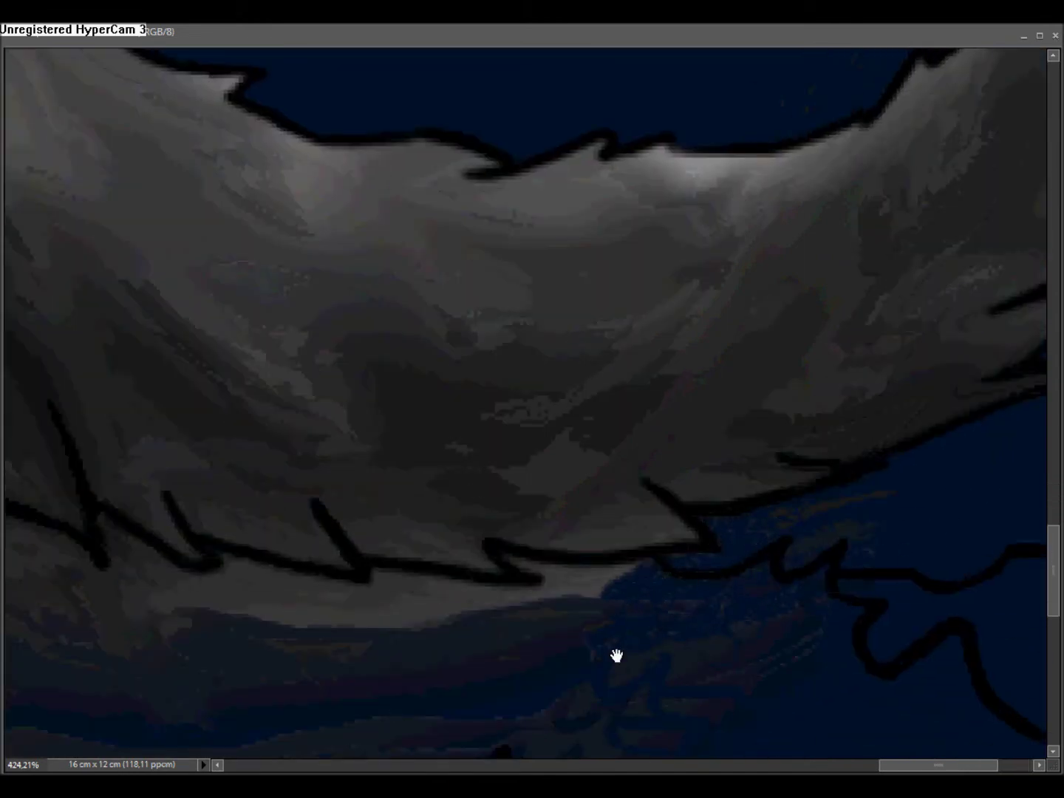
{"action": "left_click_drag", "start_coordinate": [617, 656], "coordinate": [801, 524]}
{"action": "mouse_move", "coordinate": [744, 442]}
{"action": "left_mouse_down"}
{"action": "mouse_move", "coordinate": [750, 456]}
{"action": "mouse_move", "coordinate": [688, 458]}
{"action": "left_mouse_up"}
{"action": "left_click_drag", "start_coordinate": [610, 493], "coordinate": [855, 438]}
{"action": "left_click_drag", "start_coordinate": [964, 519], "coordinate": [564, 427]}
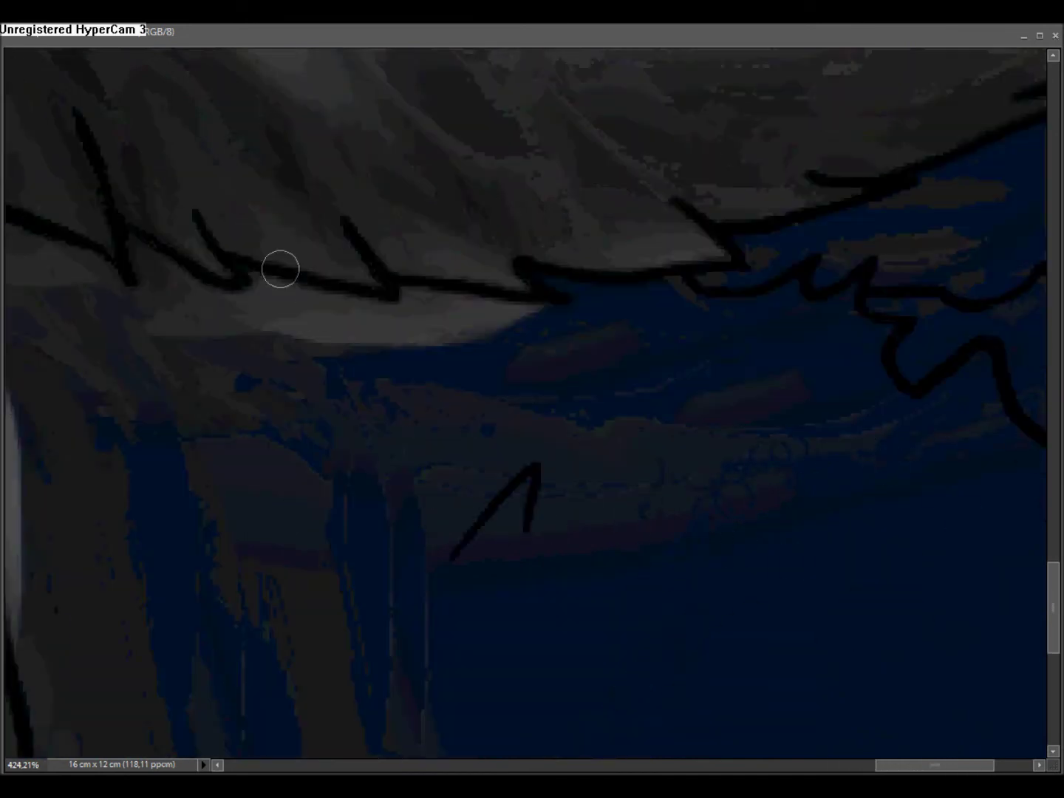
Step: Enlarge the eraser and clear the broad leftover smears in the area below the tail
{"action": "left_click_drag", "start_coordinate": [187, 25], "coordinate": [181, 25]}
{"action": "left_click", "coordinate": [679, 563]}
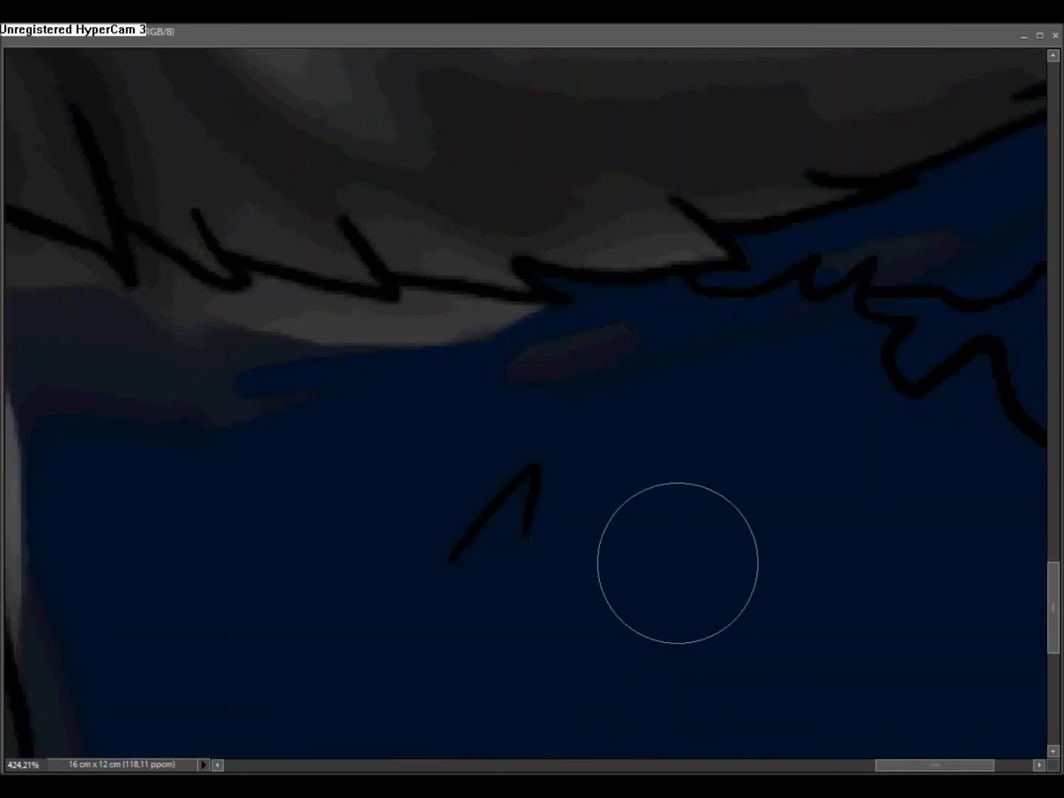
{"action": "left_click_drag", "start_coordinate": [1014, 290], "coordinate": [681, 426]}
{"action": "left_click_drag", "start_coordinate": [961, 177], "coordinate": [896, 368]}
{"action": "mouse_move", "coordinate": [462, 748]}
{"action": "left_mouse_down"}
{"action": "mouse_move", "coordinate": [705, 404]}
{"action": "mouse_move", "coordinate": [1057, 296]}
{"action": "left_mouse_up"}
{"action": "mouse_move", "coordinate": [582, 258]}
{"action": "left_mouse_down"}
{"action": "mouse_move", "coordinate": [399, 502]}
{"action": "mouse_move", "coordinate": [405, 278]}
{"action": "mouse_move", "coordinate": [710, 277]}
{"action": "left_mouse_up"}
Step: Erase the remaining strip beneath the tail's lower fur tufts up to the hind leg with a smaller eraser
{"action": "scroll", "coordinate": [166, 56], "scroll_direction": "up", "scroll_amount": 3}
{"action": "scroll", "coordinate": [165, 55], "scroll_direction": "right", "scroll_amount": 2}
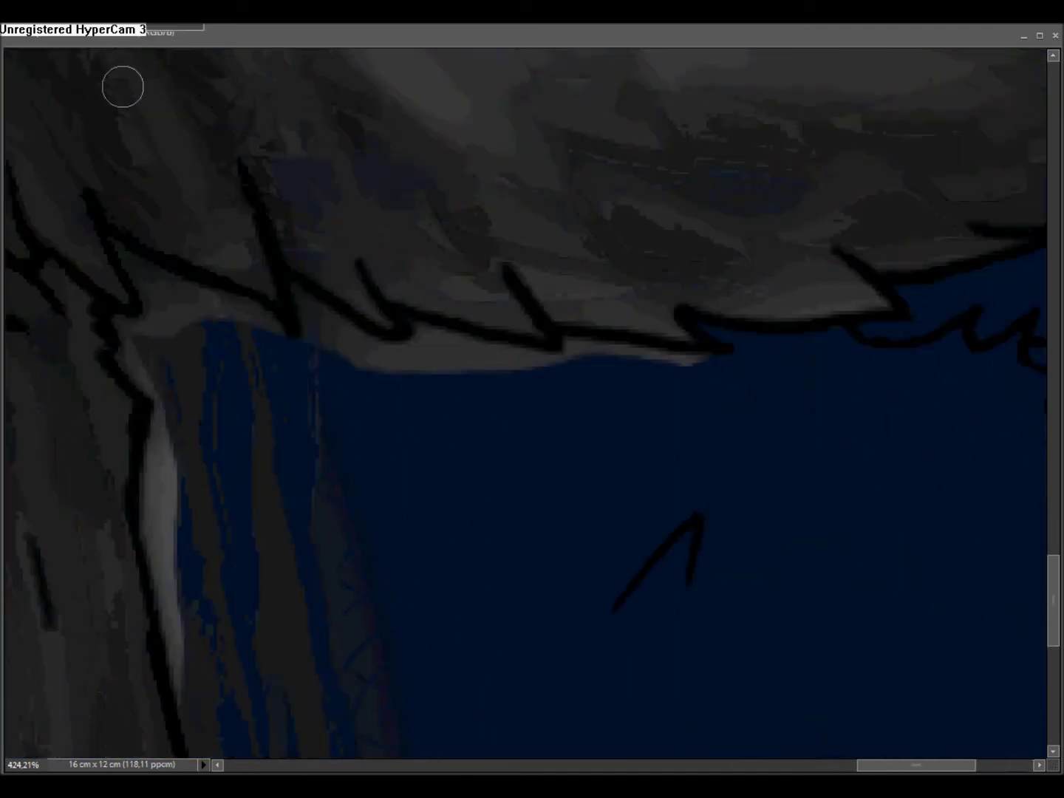
{"action": "mouse_move", "coordinate": [569, 340]}
{"action": "left_mouse_down"}
{"action": "mouse_move", "coordinate": [399, 316]}
{"action": "mouse_move", "coordinate": [496, 355]}
{"action": "mouse_move", "coordinate": [385, 377]}
{"action": "left_mouse_up"}
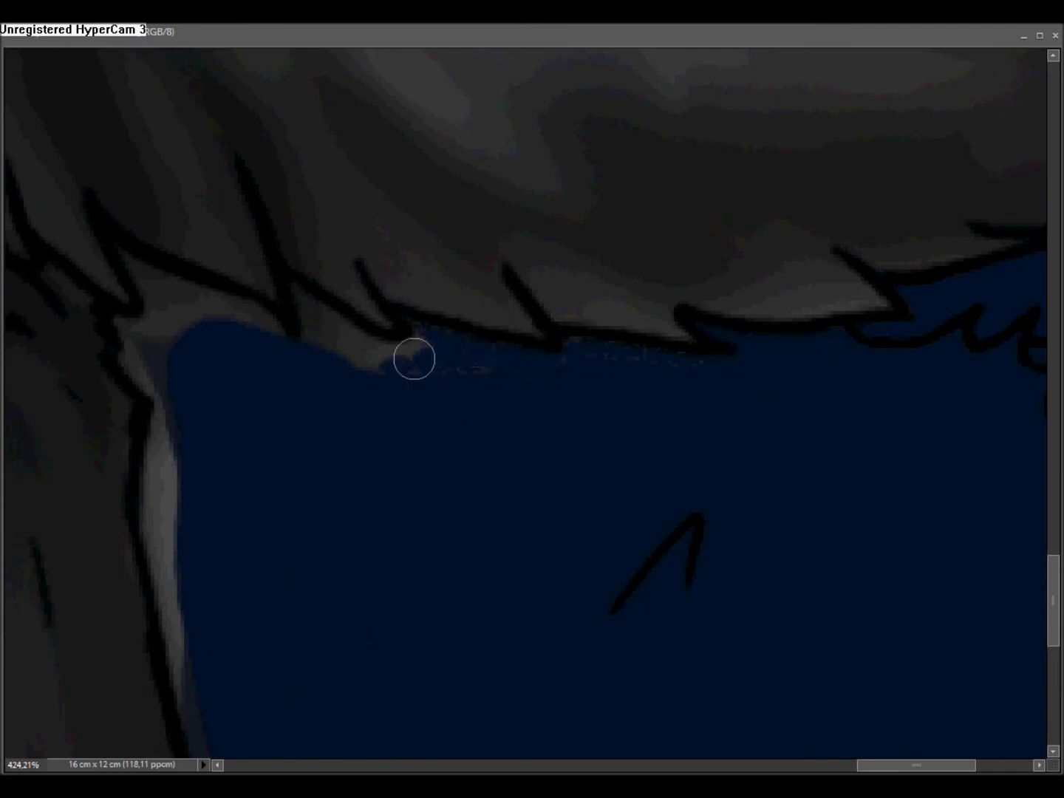
{"action": "scroll", "coordinate": [385, 377], "scroll_direction": "up", "scroll_amount": 2}
{"action": "scroll", "coordinate": [385, 378], "scroll_direction": "left", "scroll_amount": 3}
{"action": "left_click_drag", "start_coordinate": [503, 364], "coordinate": [545, 452]}
{"action": "mouse_move", "coordinate": [320, 314]}
{"action": "left_mouse_down"}
{"action": "mouse_move", "coordinate": [469, 402]}
{"action": "mouse_move", "coordinate": [466, 482]}
{"action": "mouse_move", "coordinate": [511, 417]}
{"action": "left_mouse_up"}
Step: Erase the spill along the upper rear edge of the rearmost hind leg
{"action": "scroll", "coordinate": [547, 493], "scroll_direction": "up", "scroll_amount": 1}
{"action": "scroll", "coordinate": [547, 494], "scroll_direction": "left", "scroll_amount": 3}
{"action": "left_click_drag", "start_coordinate": [525, 522], "coordinate": [554, 378]}
{"action": "mouse_move", "coordinate": [547, 432]}
{"action": "left_mouse_down"}
{"action": "mouse_move", "coordinate": [558, 689]}
{"action": "mouse_move", "coordinate": [517, 525]}
{"action": "left_mouse_up"}
{"action": "left_click_drag", "start_coordinate": [606, 453], "coordinate": [591, 254]}
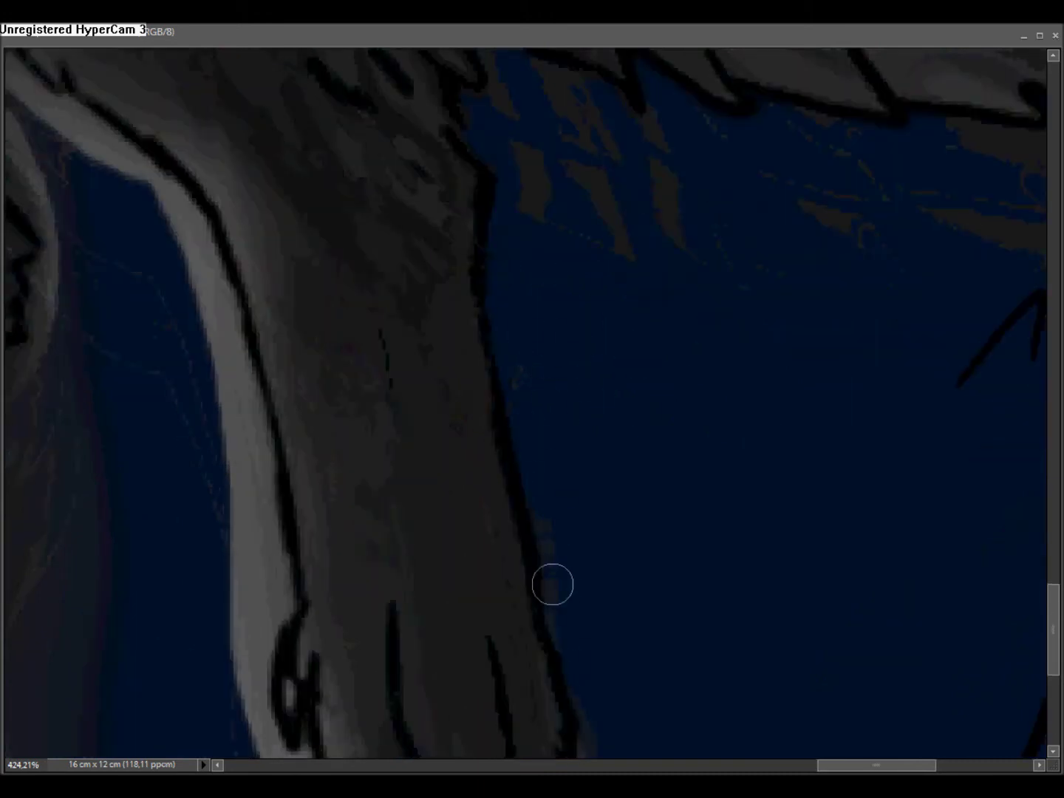
Step: Erase the spill down the rearmost hind leg's lower back edge and beneath its paw
{"action": "scroll", "coordinate": [560, 457], "scroll_direction": "down", "scroll_amount": 3}
{"action": "scroll", "coordinate": [561, 457], "scroll_direction": "right", "scroll_amount": 1}
{"action": "left_click_drag", "start_coordinate": [546, 426], "coordinate": [562, 645]}
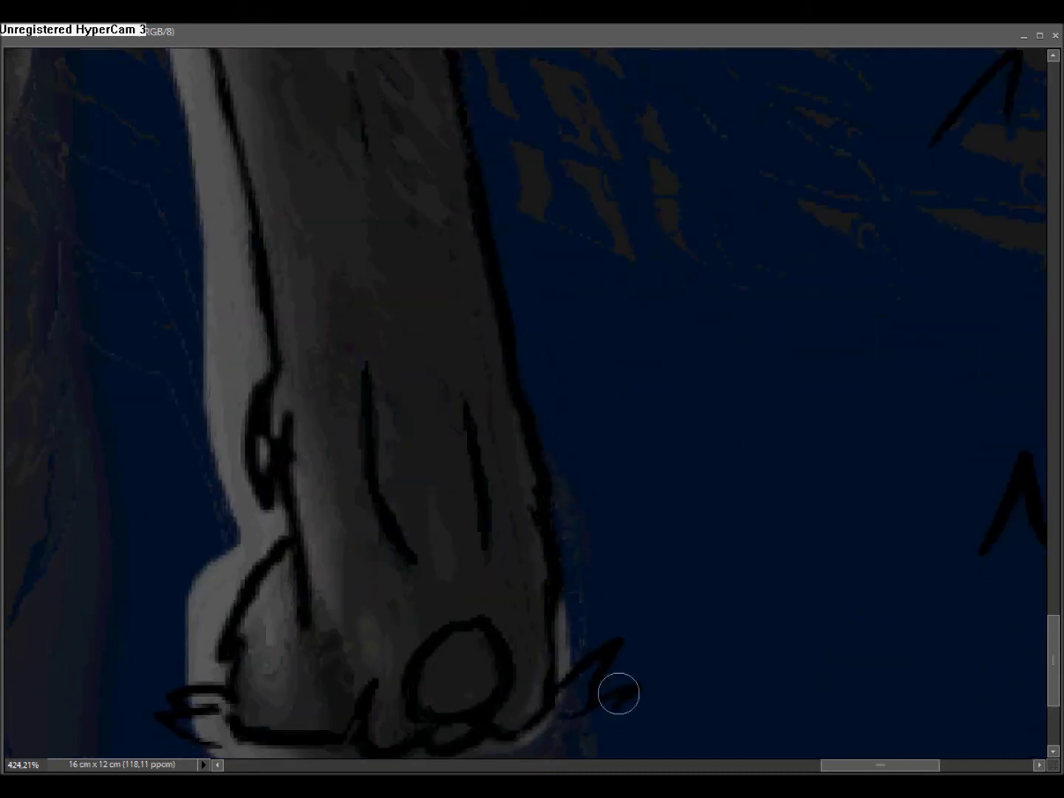
{"action": "left_click_drag", "start_coordinate": [522, 751], "coordinate": [705, 517]}
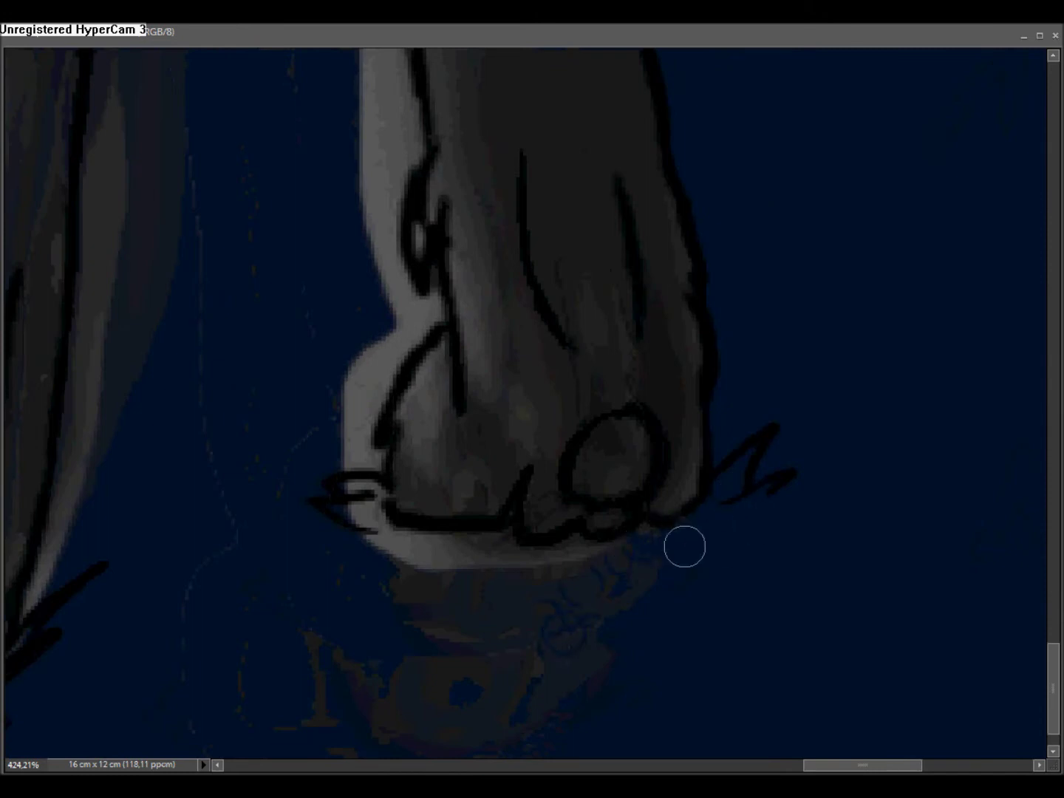
{"action": "mouse_move", "coordinate": [608, 550]}
{"action": "left_mouse_down"}
{"action": "mouse_move", "coordinate": [849, 470]}
{"action": "mouse_move", "coordinate": [750, 435]}
{"action": "left_mouse_up"}
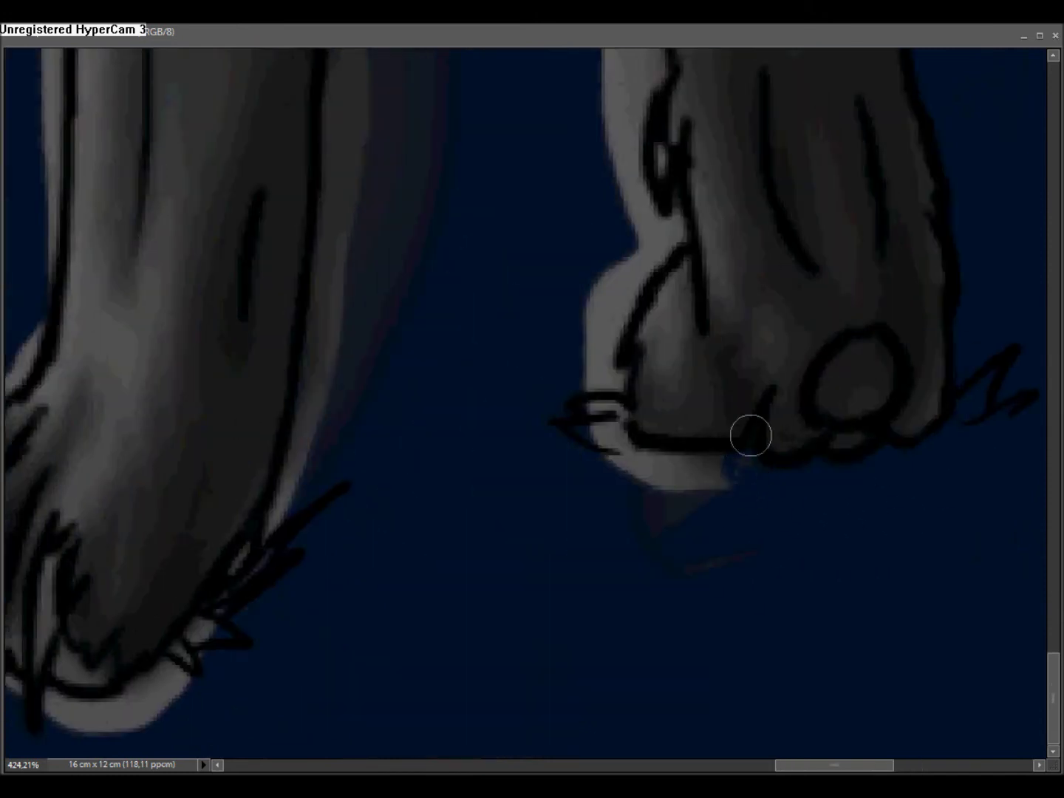
Step: Erase the light halo in front of the rearmost hind paw and up that leg's front edge
{"action": "mouse_move", "coordinate": [689, 476]}
{"action": "left_mouse_down"}
{"action": "mouse_move", "coordinate": [614, 455]}
{"action": "mouse_move", "coordinate": [606, 411]}
{"action": "mouse_move", "coordinate": [628, 249]}
{"action": "mouse_move", "coordinate": [650, 267]}
{"action": "mouse_move", "coordinate": [622, 109]}
{"action": "left_mouse_up"}
{"action": "left_click_drag", "start_coordinate": [648, 213], "coordinate": [657, 455]}
{"action": "mouse_move", "coordinate": [642, 336]}
{"action": "left_mouse_down"}
{"action": "mouse_move", "coordinate": [648, 316]}
{"action": "mouse_move", "coordinate": [609, 330]}
{"action": "left_mouse_up"}
{"action": "left_click_drag", "start_coordinate": [615, 215], "coordinate": [655, 479]}
{"action": "mouse_move", "coordinate": [658, 444]}
{"action": "left_mouse_down"}
{"action": "mouse_move", "coordinate": [669, 407]}
{"action": "mouse_move", "coordinate": [588, 266]}
{"action": "left_mouse_up"}
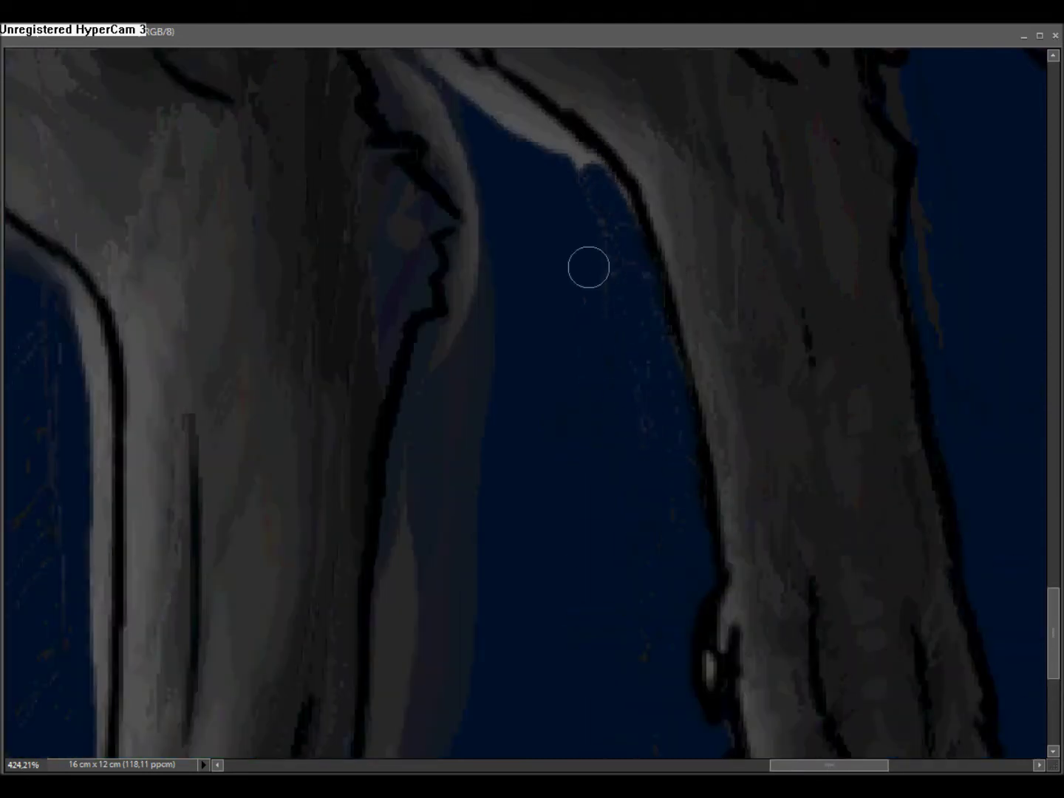
Step: Clear the spill from the gap between the two hind legs, up to where their outlines meet
{"action": "mouse_move", "coordinate": [432, 681]}
{"action": "left_mouse_down"}
{"action": "mouse_move", "coordinate": [451, 384]}
{"action": "mouse_move", "coordinate": [485, 310]}
{"action": "left_mouse_up"}
{"action": "scroll", "coordinate": [486, 311], "scroll_direction": "up", "scroll_amount": 3}
{"action": "mouse_move", "coordinate": [609, 554]}
{"action": "left_mouse_down"}
{"action": "mouse_move", "coordinate": [591, 454]}
{"action": "mouse_move", "coordinate": [622, 418]}
{"action": "mouse_move", "coordinate": [536, 340]}
{"action": "mouse_move", "coordinate": [504, 351]}
{"action": "left_mouse_up"}
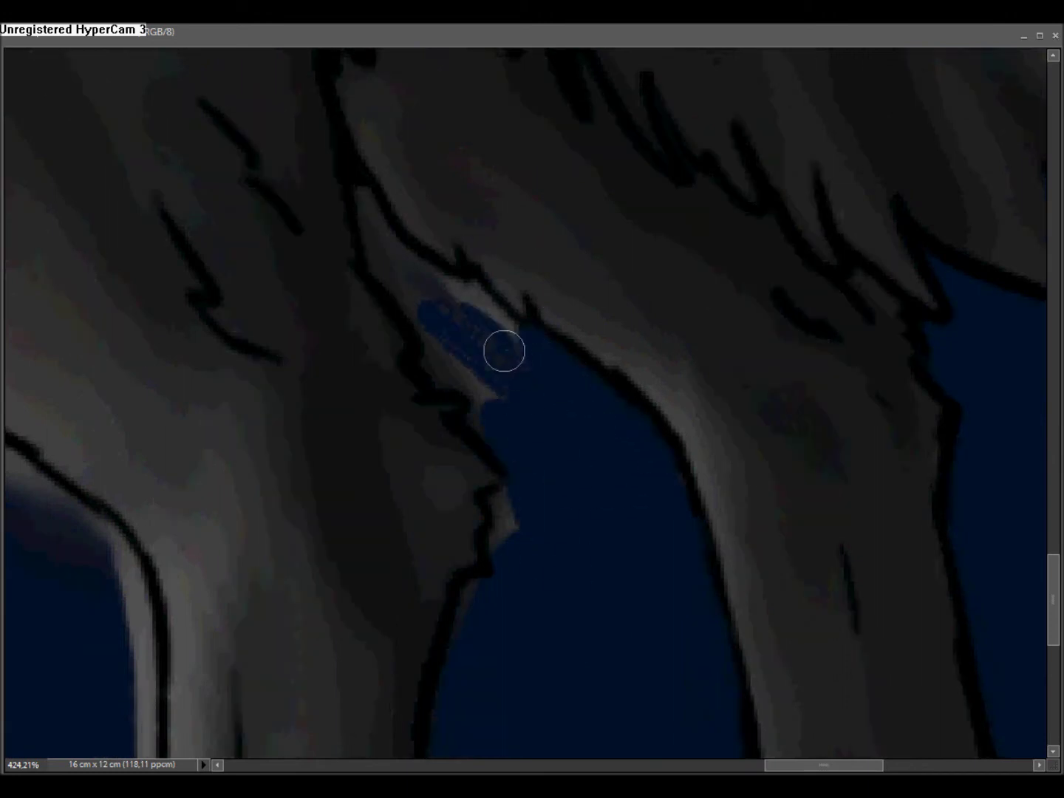
{"action": "left_click_drag", "start_coordinate": [469, 284], "coordinate": [562, 407]}
{"action": "mouse_move", "coordinate": [453, 325]}
{"action": "left_mouse_down"}
{"action": "mouse_move", "coordinate": [564, 414]}
{"action": "mouse_move", "coordinate": [537, 316]}
{"action": "mouse_move", "coordinate": [598, 416]}
{"action": "left_mouse_up"}
Step: Erase the spill down the other hind leg's rear edge, around its heel and under the rear of the paw
{"action": "left_click_drag", "start_coordinate": [599, 567], "coordinate": [656, 443]}
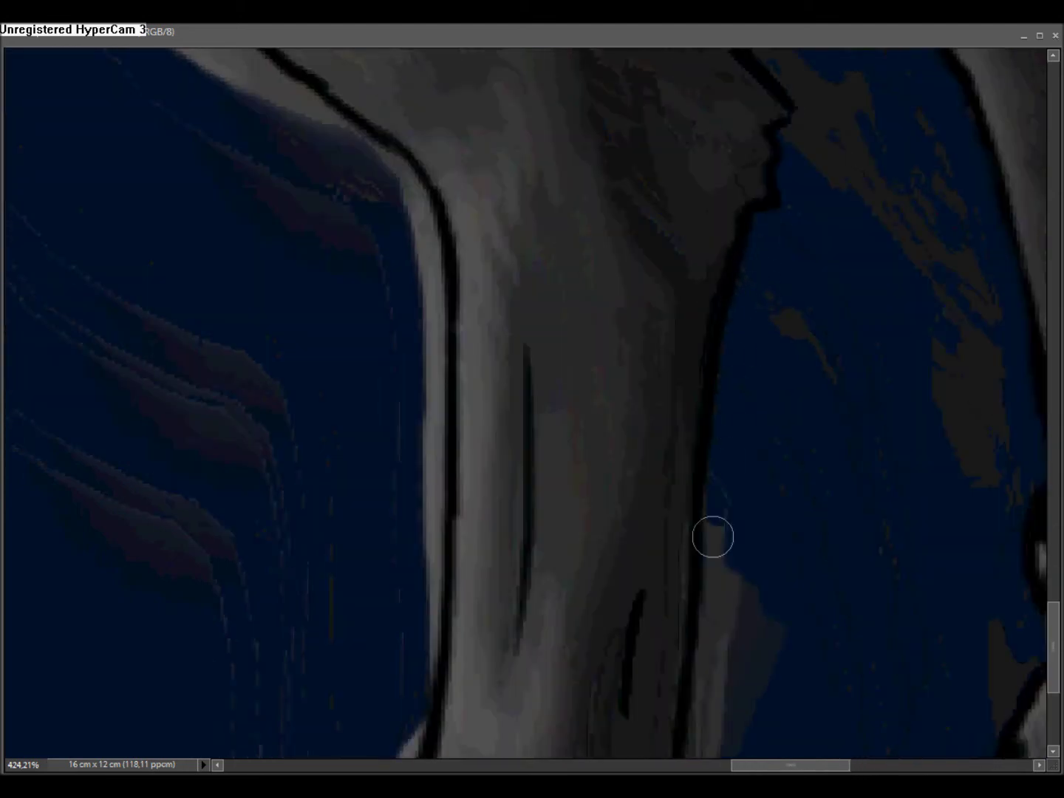
{"action": "scroll", "coordinate": [714, 537], "scroll_direction": "down", "scroll_amount": 5}
{"action": "scroll", "coordinate": [809, 290], "scroll_direction": "left", "scroll_amount": 1}
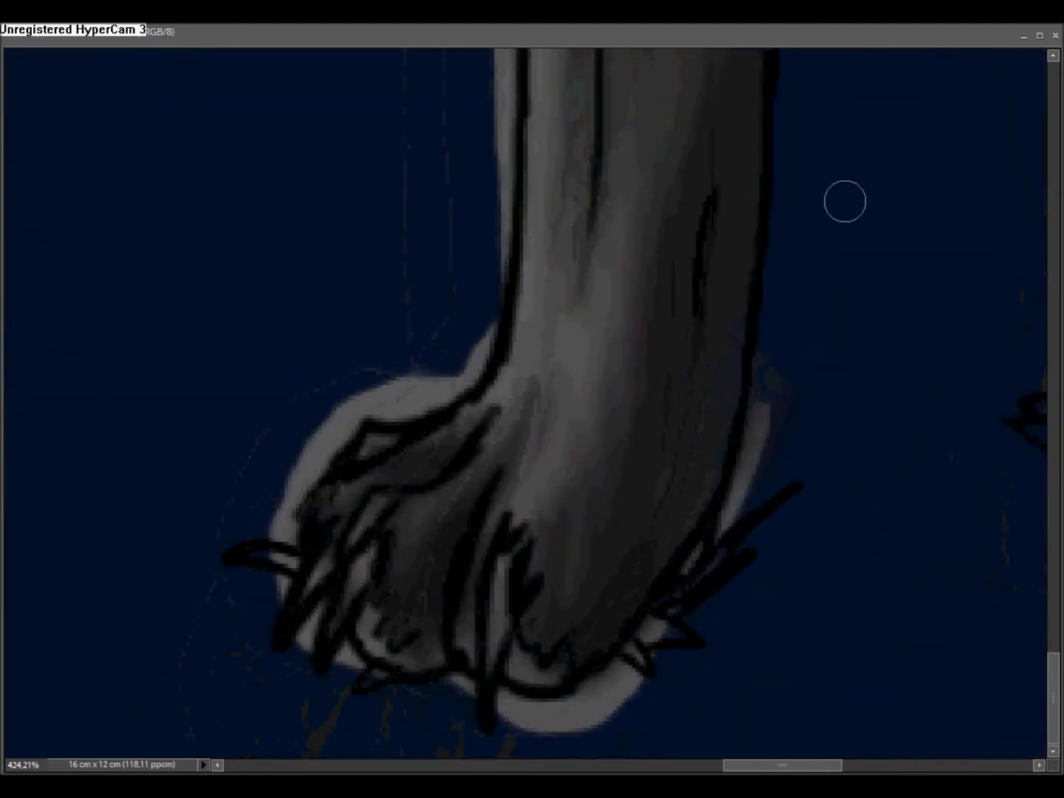
{"action": "scroll", "coordinate": [900, 136], "scroll_direction": "left", "scroll_amount": 3}
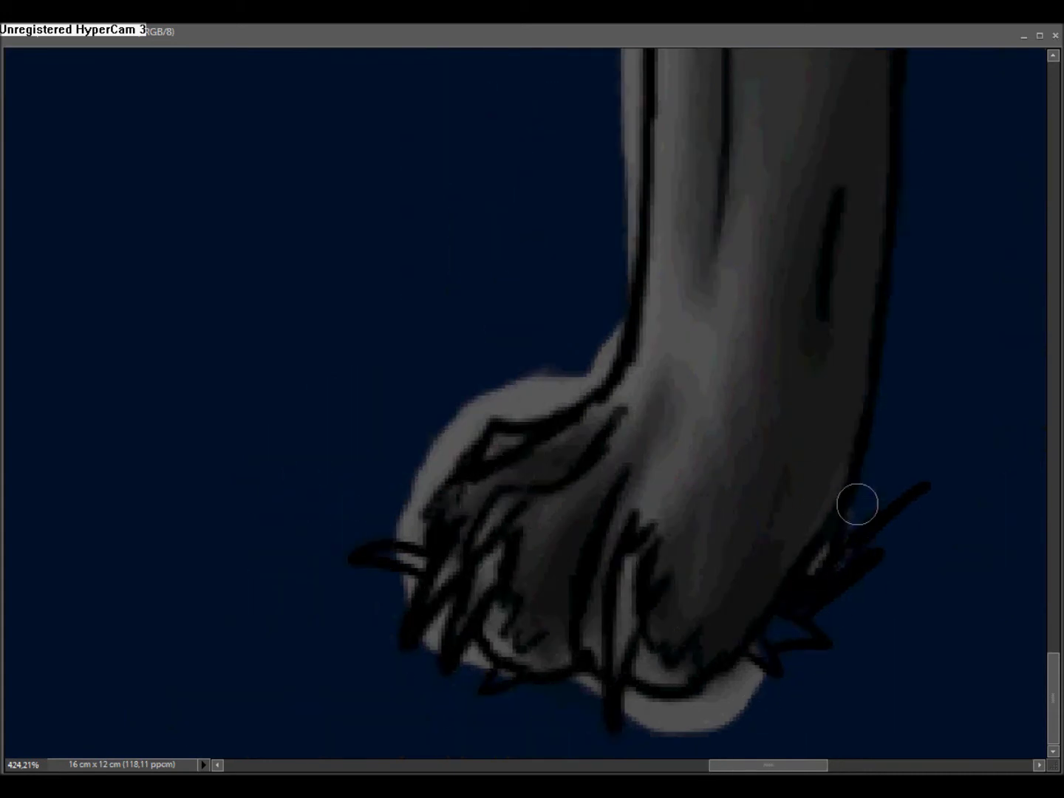
{"action": "scroll", "coordinate": [853, 515], "scroll_direction": "left", "scroll_amount": 3}
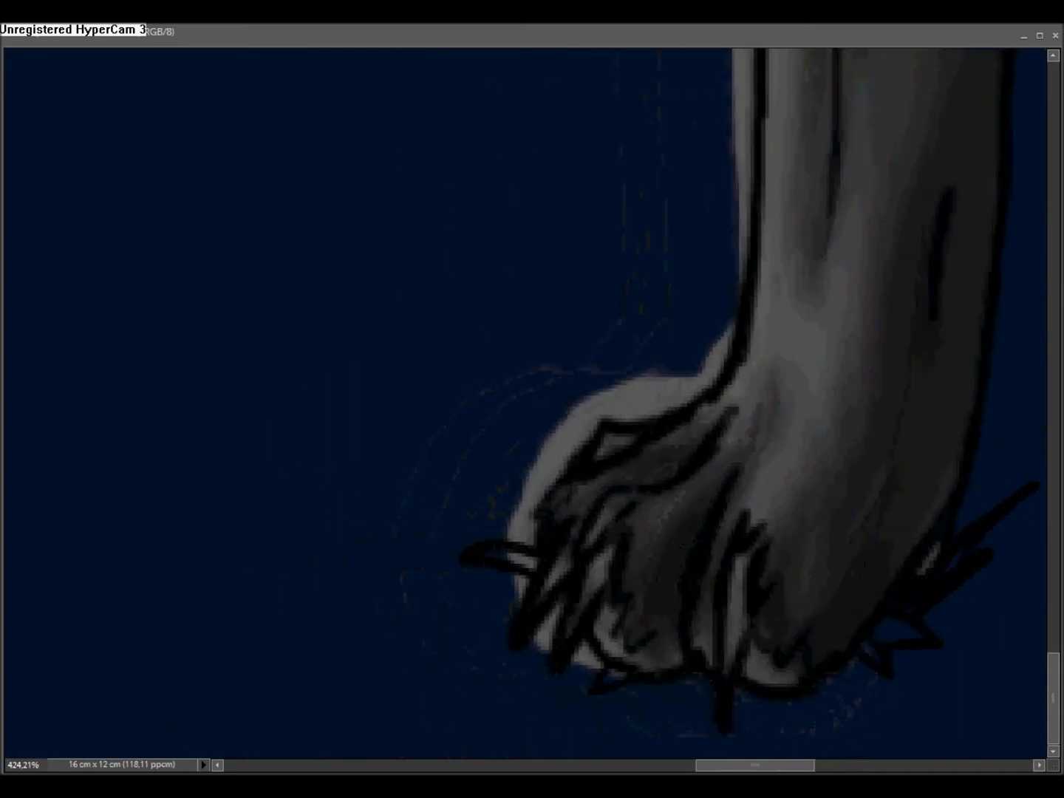
Step: Erase the halo around that hind paw's toes and paint the undersides of the toes black
{"action": "mouse_move", "coordinate": [555, 625]}
{"action": "left_mouse_down"}
{"action": "mouse_move", "coordinate": [521, 536]}
{"action": "mouse_move", "coordinate": [587, 388]}
{"action": "mouse_move", "coordinate": [618, 389]}
{"action": "mouse_move", "coordinate": [701, 362]}
{"action": "left_mouse_up"}
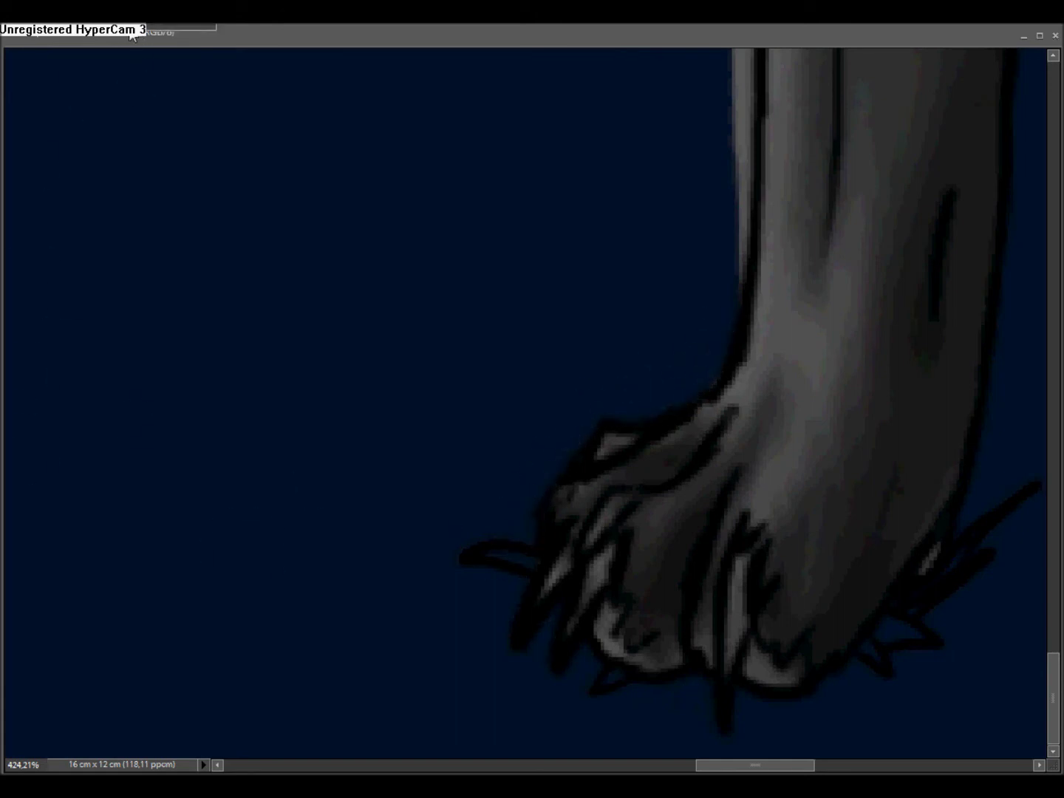
{"action": "scroll", "coordinate": [833, 567], "scroll_direction": "right", "scroll_amount": 2}
{"action": "left_click_drag", "start_coordinate": [731, 641], "coordinate": [711, 677]}
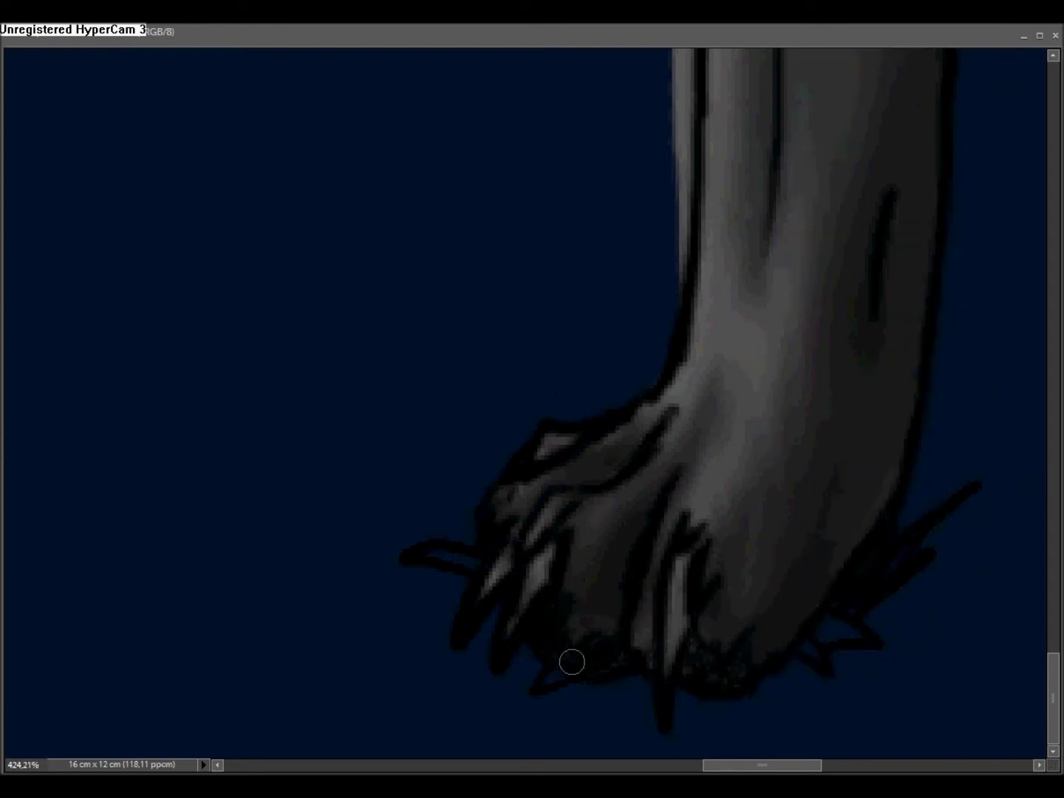
Step: Paint the pads of the rearmost hind paw and the front paws black
{"action": "mouse_move", "coordinate": [694, 385]}
{"action": "left_mouse_down"}
{"action": "mouse_move", "coordinate": [601, 378]}
{"action": "mouse_move", "coordinate": [3, 506]}
{"action": "left_mouse_up"}
{"action": "left_click_drag", "start_coordinate": [726, 484], "coordinate": [703, 532]}
{"action": "mouse_move", "coordinate": [848, 495]}
{"action": "left_mouse_down"}
{"action": "mouse_move", "coordinate": [471, 453]}
{"action": "mouse_move", "coordinate": [53, 658]}
{"action": "left_mouse_up"}
{"action": "left_click_drag", "start_coordinate": [175, 443], "coordinate": [990, 325]}
{"action": "left_click_drag", "start_coordinate": [148, 222], "coordinate": [993, 188]}
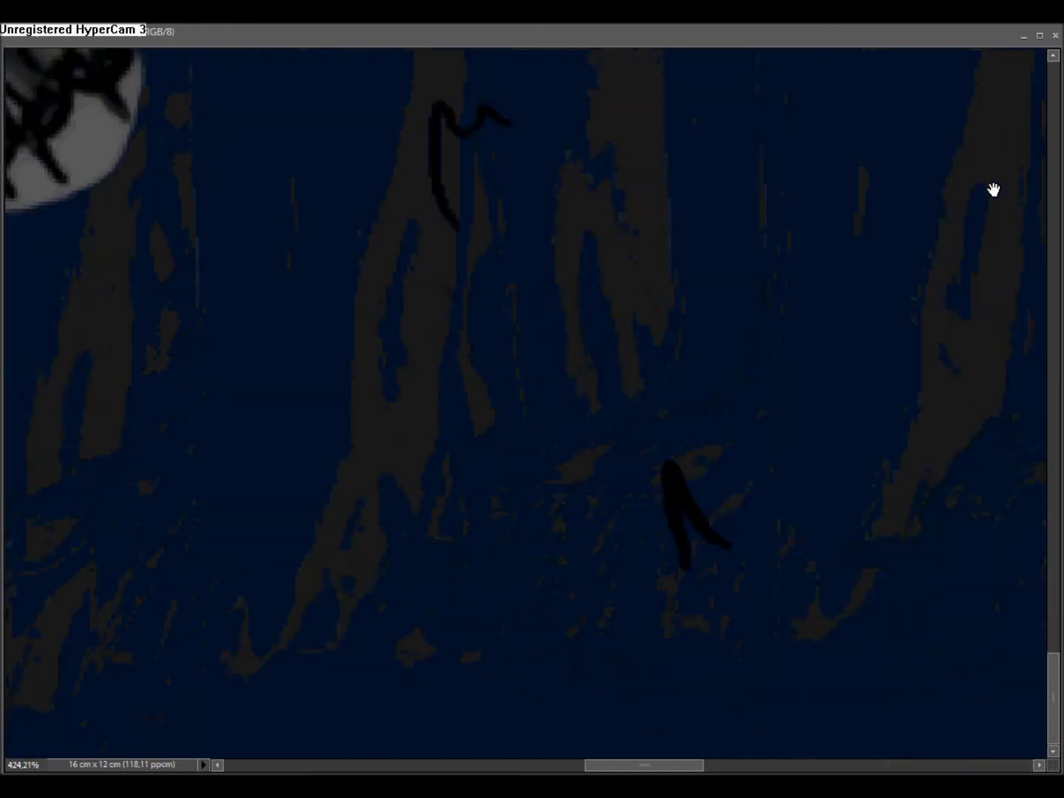
{"action": "left_click_drag", "start_coordinate": [48, 126], "coordinate": [521, 534]}
{"action": "left_click_drag", "start_coordinate": [933, 199], "coordinate": [614, 418]}
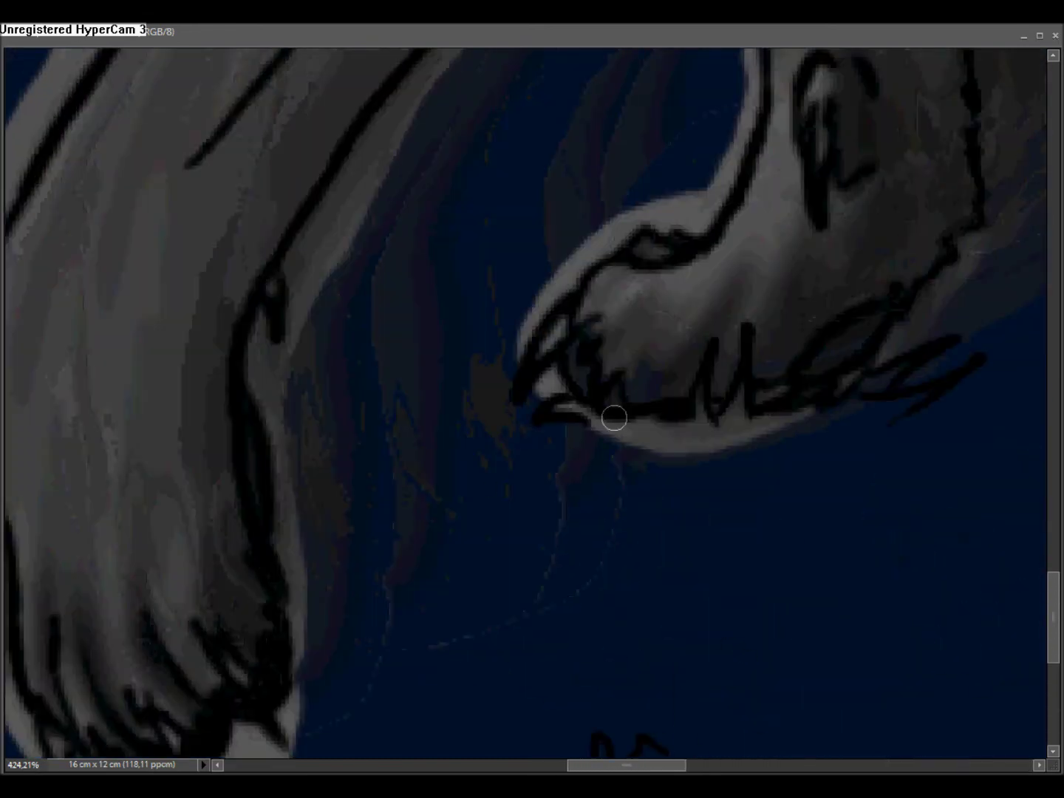
{"action": "left_click_drag", "start_coordinate": [862, 339], "coordinate": [827, 349]}
{"action": "mouse_move", "coordinate": [769, 384]}
{"action": "left_mouse_down"}
{"action": "mouse_move", "coordinate": [661, 656]}
{"action": "mouse_move", "coordinate": [957, 468]}
{"action": "left_mouse_up"}
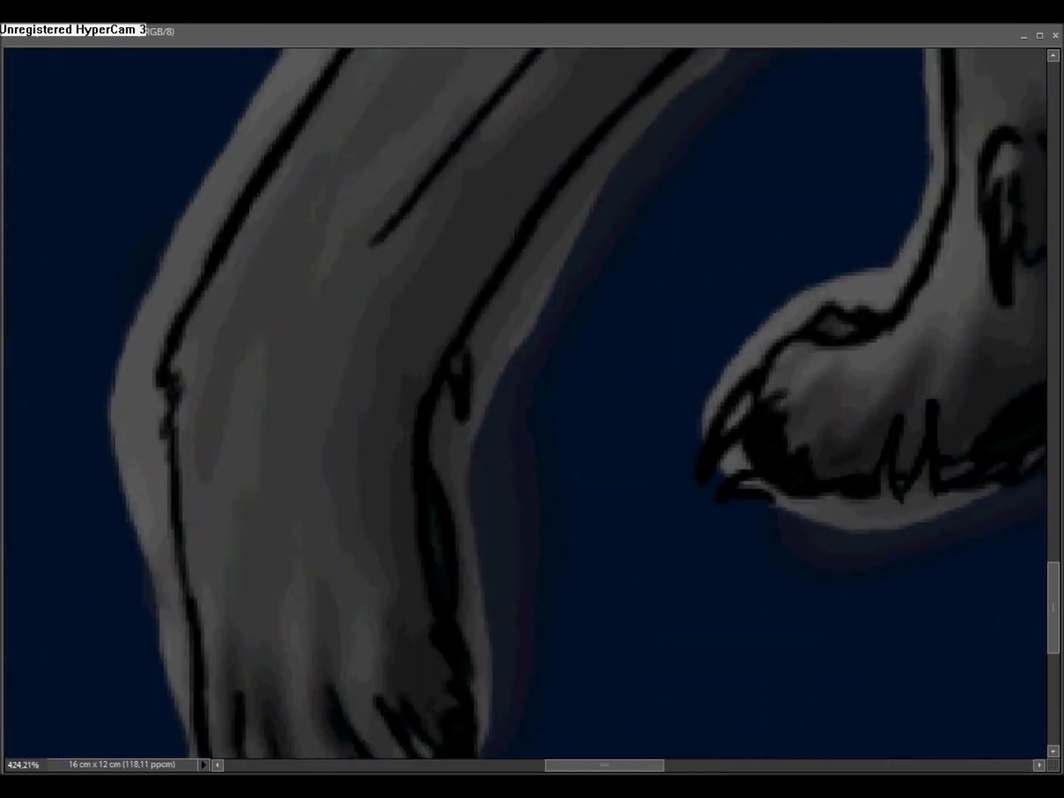
Step: Choose a beige brown and colour the claws of both front paws
{"action": "left_click", "coordinate": [2, 634]}
{"action": "left_click_drag", "start_coordinate": [556, 315], "coordinate": [619, 362]}
{"action": "key", "text": "Return"}
{"action": "left_click_drag", "start_coordinate": [745, 403], "coordinate": [610, 472]}
{"action": "left_click_drag", "start_coordinate": [509, 629], "coordinate": [828, 252]}
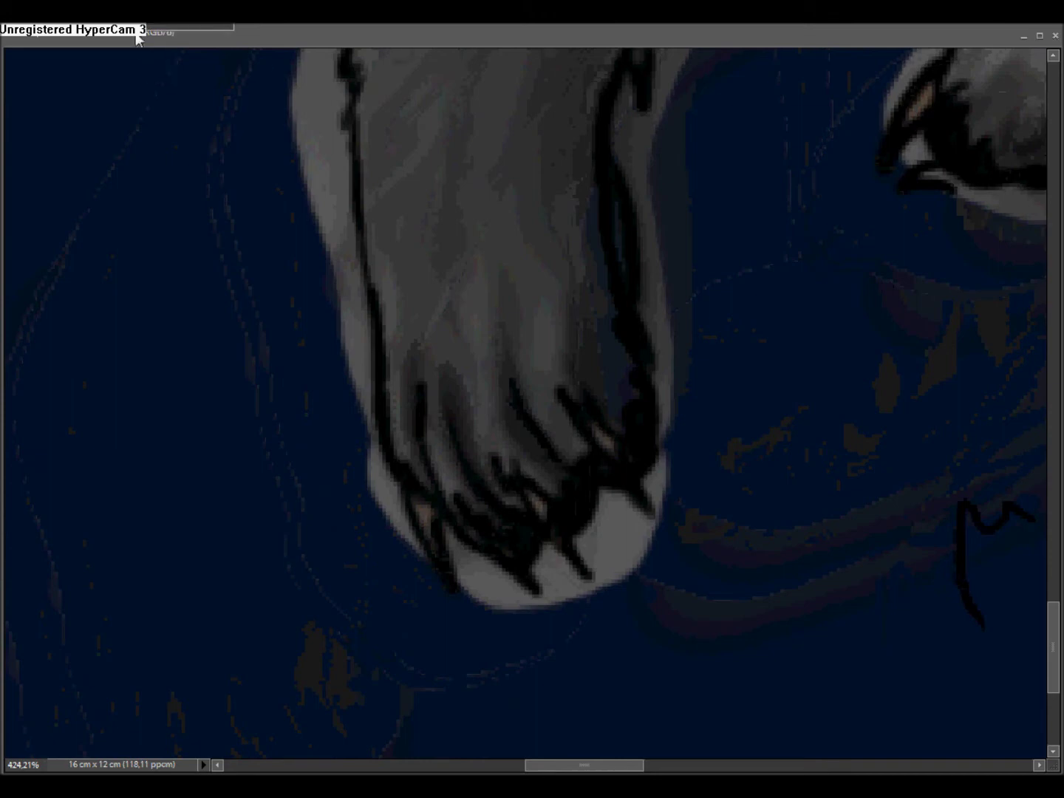
Step: Colour the claws of both hind paws with the same beige brown
{"action": "left_click_drag", "start_coordinate": [589, 530], "coordinate": [59, 532]}
{"action": "left_click_drag", "start_coordinate": [983, 458], "coordinate": [89, 662]}
{"action": "left_click_drag", "start_coordinate": [437, 688], "coordinate": [791, 82]}
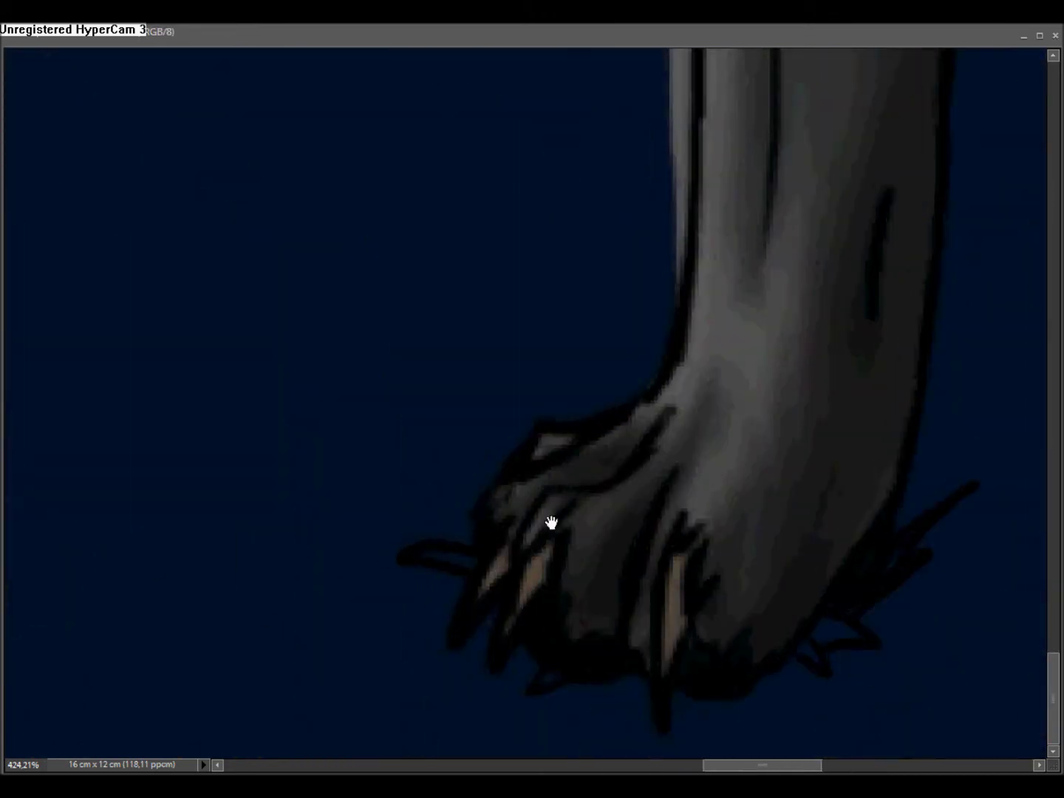
{"action": "left_click_drag", "start_coordinate": [954, 473], "coordinate": [454, 473]}
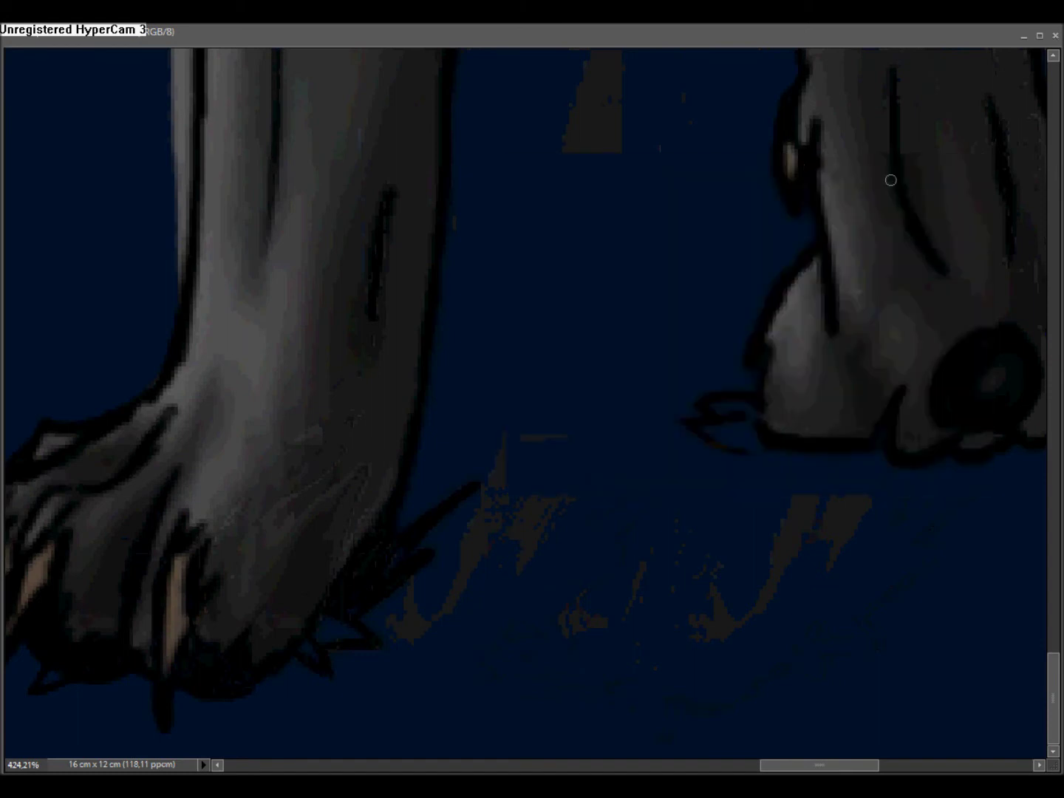
Step: Shade the claws on the hind and front paws with a stronger orange brown
{"action": "scroll", "coordinate": [658, 355], "scroll_direction": "left", "scroll_amount": 5}
{"action": "left_click", "coordinate": [928, 219]}
{"action": "left_click_drag", "start_coordinate": [283, 562], "coordinate": [261, 593]}
{"action": "mouse_move", "coordinate": [418, 362]}
{"action": "left_mouse_down"}
{"action": "mouse_move", "coordinate": [808, 354]}
{"action": "mouse_move", "coordinate": [983, 380]}
{"action": "left_mouse_up"}
{"action": "left_click_drag", "start_coordinate": [74, 363], "coordinate": [748, 518]}
{"action": "left_click_drag", "start_coordinate": [78, 223], "coordinate": [587, 282]}
{"action": "left_click_drag", "start_coordinate": [436, 407], "coordinate": [402, 765]}
{"action": "left_click_drag", "start_coordinate": [863, 383], "coordinate": [435, 467]}
{"action": "left_click_drag", "start_coordinate": [758, 515], "coordinate": [148, 435]}
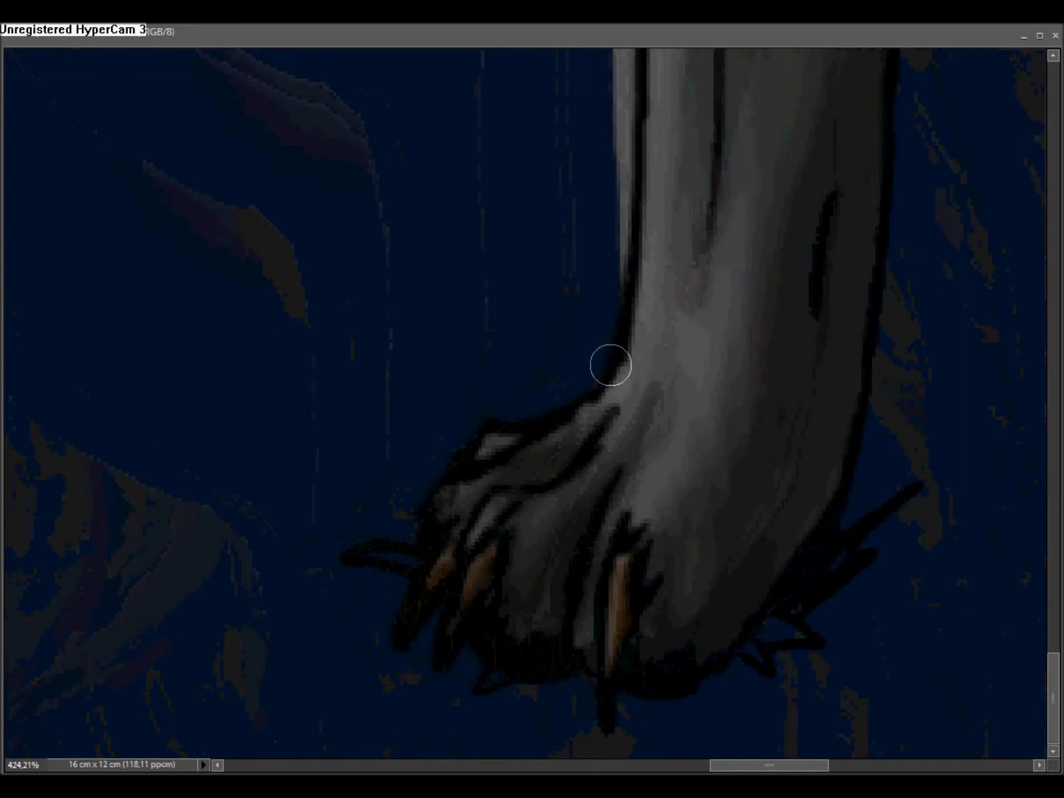
Step: Erase the remaining spill along the front edge of the forward hind leg, up towards the belly
{"action": "mouse_move", "coordinate": [595, 152]}
{"action": "left_mouse_down"}
{"action": "mouse_move", "coordinate": [595, 299]}
{"action": "mouse_move", "coordinate": [570, 375]}
{"action": "mouse_move", "coordinate": [589, 378]}
{"action": "mouse_move", "coordinate": [477, 243]}
{"action": "left_mouse_up"}
{"action": "left_click_drag", "start_coordinate": [337, 154], "coordinate": [647, 408]}
{"action": "mouse_move", "coordinate": [796, 537]}
{"action": "left_mouse_down"}
{"action": "mouse_move", "coordinate": [839, 508]}
{"action": "mouse_move", "coordinate": [685, 392]}
{"action": "mouse_move", "coordinate": [589, 292]}
{"action": "mouse_move", "coordinate": [446, 247]}
{"action": "mouse_move", "coordinate": [569, 304]}
{"action": "mouse_move", "coordinate": [507, 273]}
{"action": "mouse_move", "coordinate": [708, 559]}
{"action": "left_mouse_up"}
{"action": "mouse_move", "coordinate": [645, 441]}
{"action": "left_mouse_down"}
{"action": "mouse_move", "coordinate": [589, 329]}
{"action": "mouse_move", "coordinate": [613, 358]}
{"action": "mouse_move", "coordinate": [566, 212]}
{"action": "mouse_move", "coordinate": [553, 104]}
{"action": "mouse_move", "coordinate": [526, 110]}
{"action": "mouse_move", "coordinate": [568, 257]}
{"action": "left_mouse_up"}
{"action": "left_click_drag", "start_coordinate": [568, 256], "coordinate": [682, 459]}
Step: Erase the colour spill in front of the forward hind leg and beneath the belly fur
{"action": "mouse_move", "coordinate": [548, 323]}
{"action": "left_mouse_down"}
{"action": "mouse_move", "coordinate": [541, 269]}
{"action": "mouse_move", "coordinate": [612, 324]}
{"action": "mouse_move", "coordinate": [473, 255]}
{"action": "left_mouse_up"}
{"action": "left_click_drag", "start_coordinate": [482, 571], "coordinate": [486, 264]}
{"action": "left_click_drag", "start_coordinate": [406, 357], "coordinate": [397, 380]}
{"action": "left_click_drag", "start_coordinate": [427, 55], "coordinate": [549, 399]}
{"action": "left_click_drag", "start_coordinate": [528, 302], "coordinate": [584, 296]}
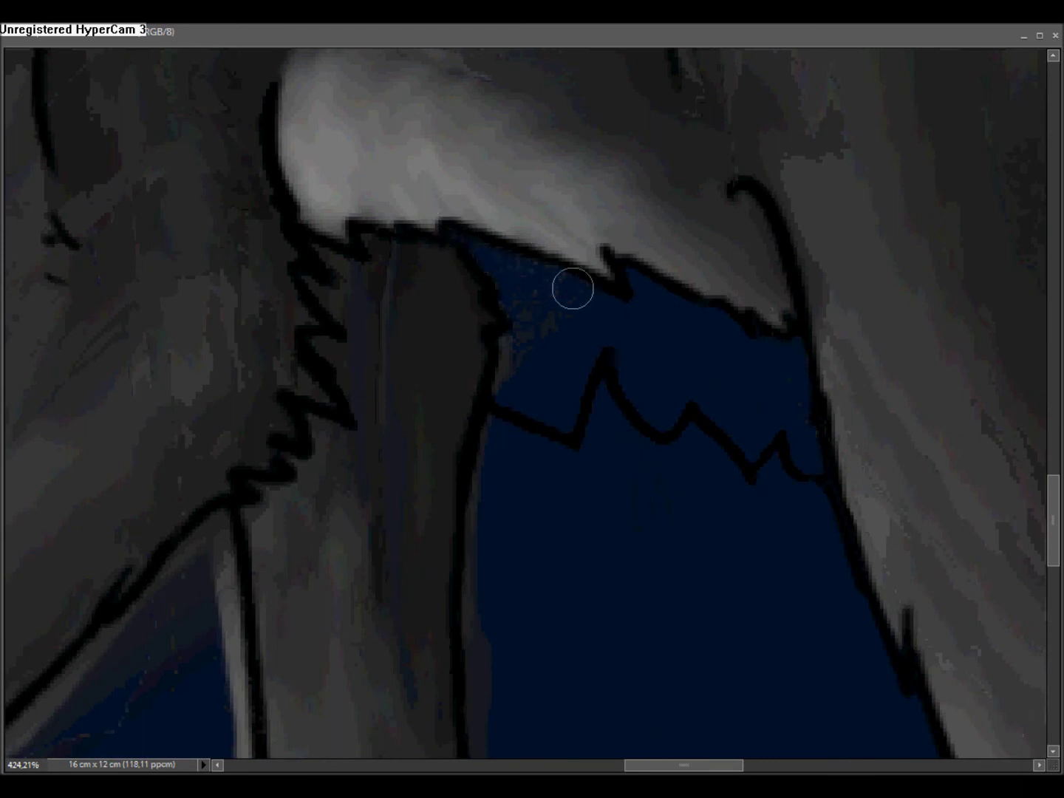
Step: Erase the spill along the back edge of the far front leg and beneath its heel and paw
{"action": "scroll", "coordinate": [525, 310], "scroll_direction": "down", "scroll_amount": 3}
{"action": "scroll", "coordinate": [613, 148], "scroll_direction": "down", "scroll_amount": 3}
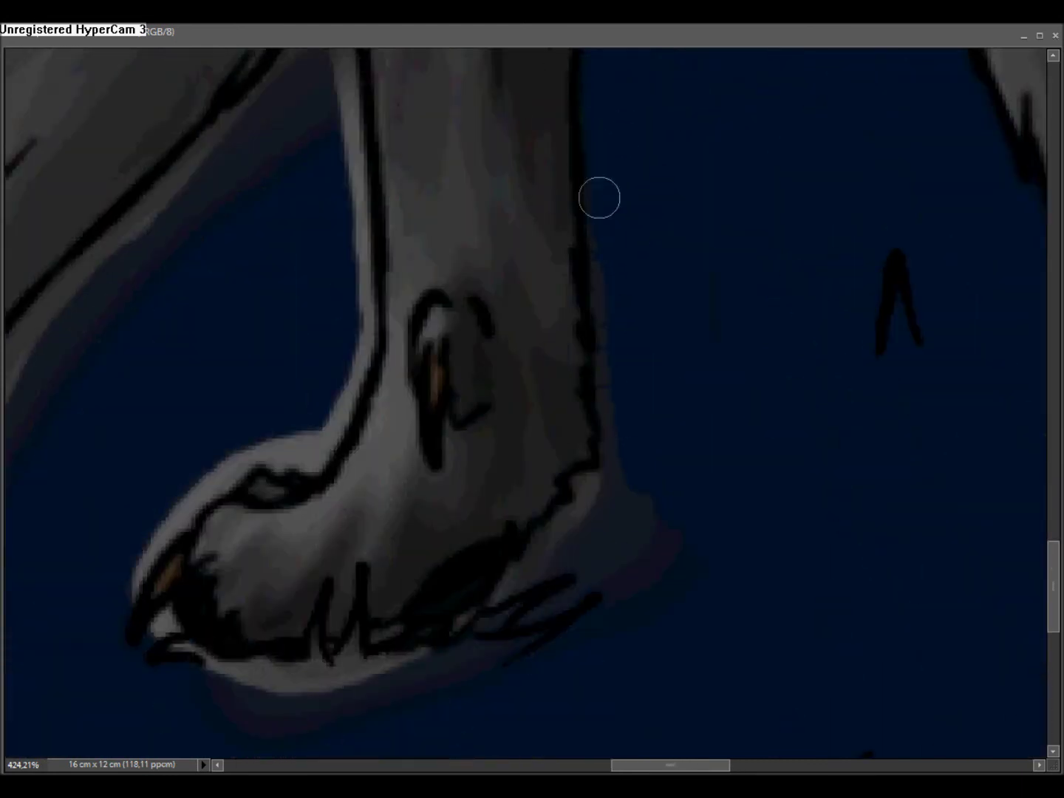
{"action": "left_click_drag", "start_coordinate": [593, 369], "coordinate": [672, 199]}
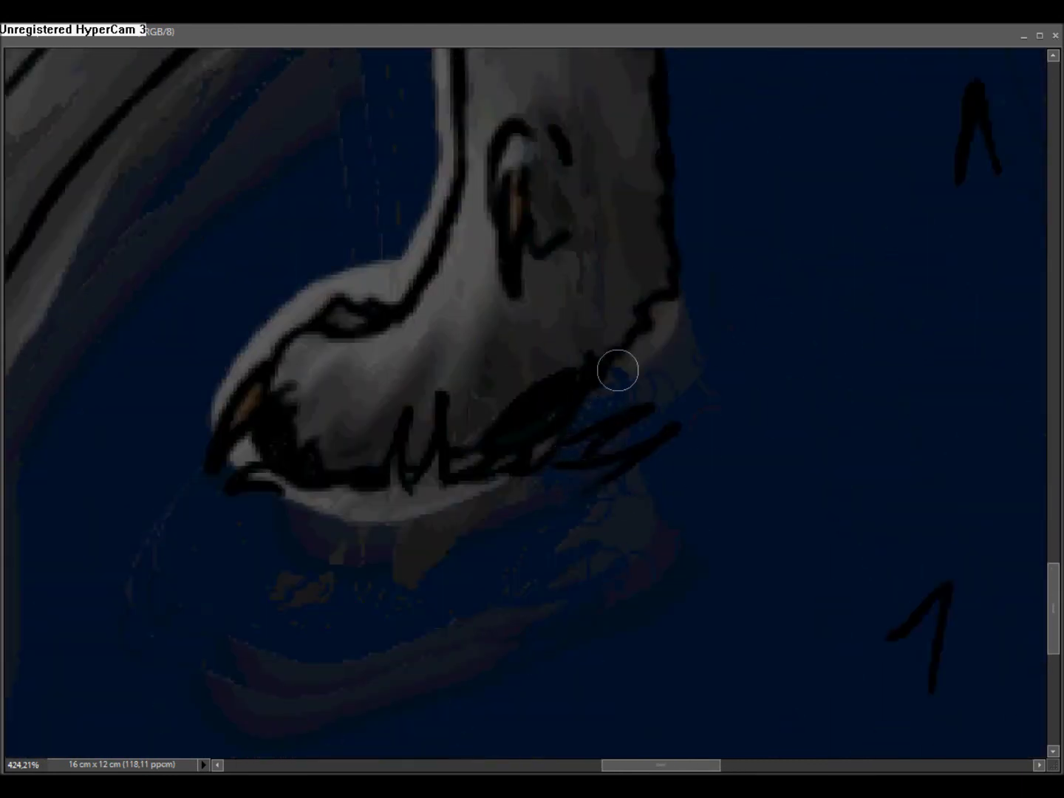
{"action": "left_click_drag", "start_coordinate": [618, 369], "coordinate": [689, 319]}
{"action": "mouse_move", "coordinate": [519, 479]}
{"action": "left_mouse_down"}
{"action": "mouse_move", "coordinate": [686, 375]}
{"action": "mouse_move", "coordinate": [577, 410]}
{"action": "left_mouse_up"}
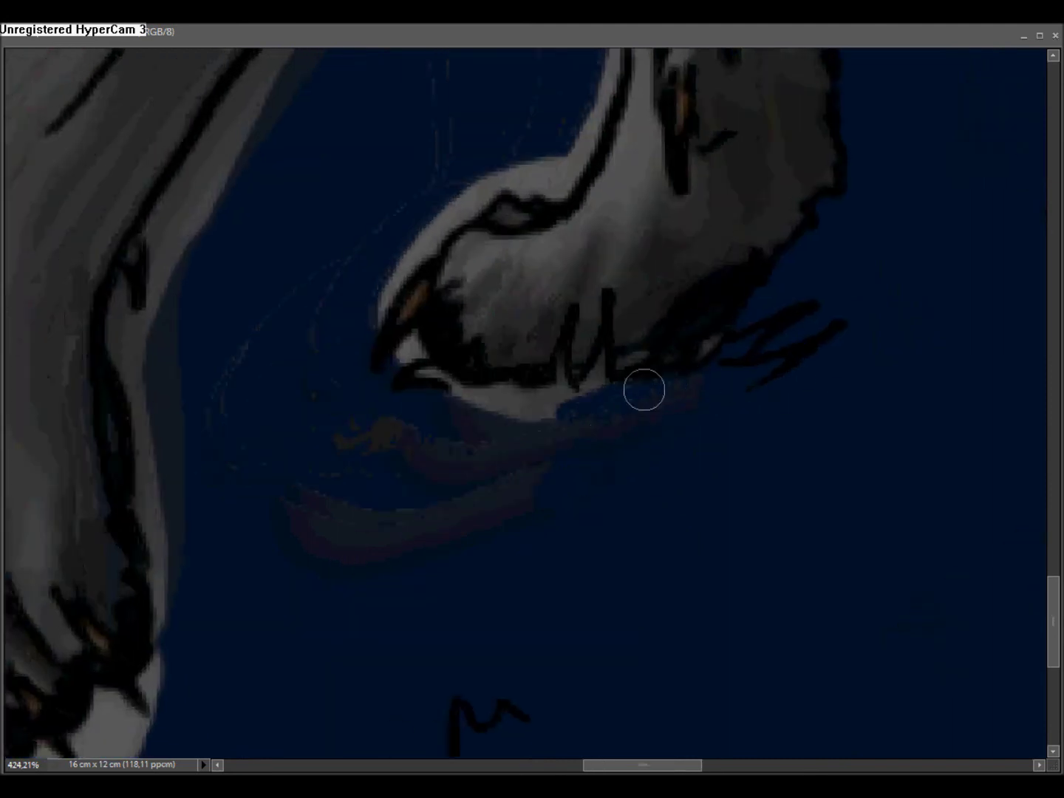
{"action": "left_click_drag", "start_coordinate": [590, 462], "coordinate": [709, 484]}
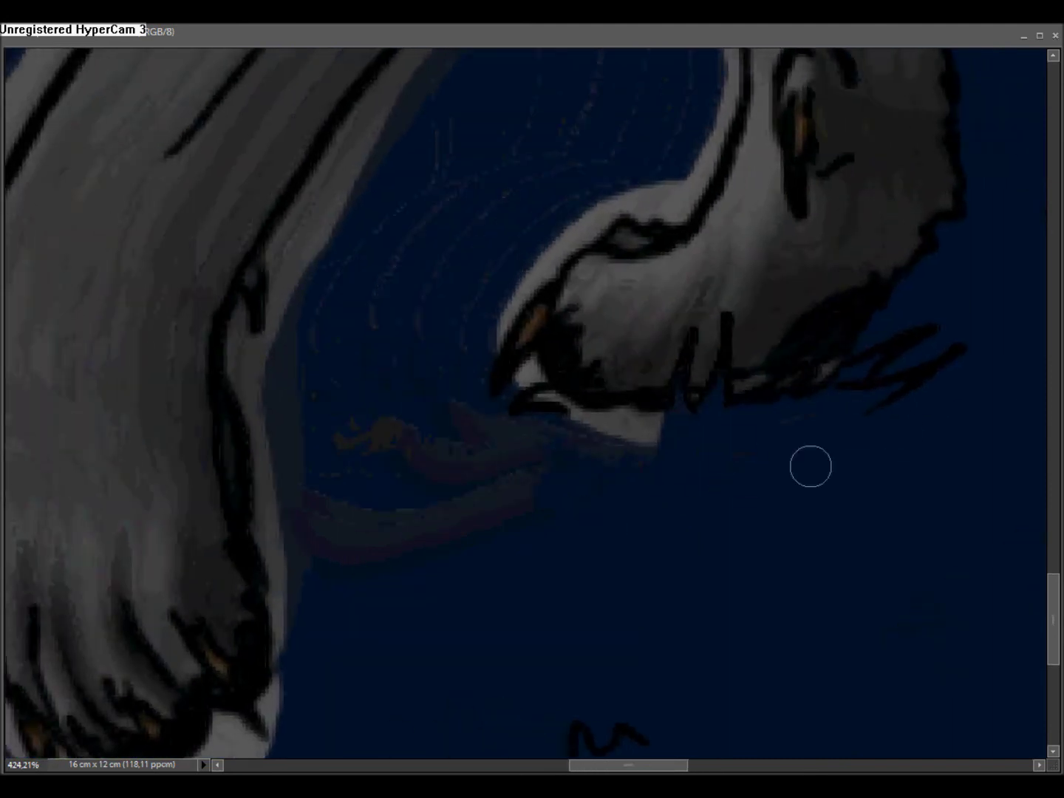
{"action": "mouse_move", "coordinate": [621, 537]}
{"action": "left_mouse_down"}
{"action": "mouse_move", "coordinate": [633, 411]}
{"action": "mouse_move", "coordinate": [622, 616]}
{"action": "left_mouse_up"}
Step: Erase the spill around the toes and front edge of the far front leg, including the gap between both front legs
{"action": "mouse_move", "coordinate": [528, 421]}
{"action": "left_mouse_down"}
{"action": "mouse_move", "coordinate": [511, 376]}
{"action": "mouse_move", "coordinate": [580, 316]}
{"action": "mouse_move", "coordinate": [684, 269]}
{"action": "mouse_move", "coordinate": [715, 180]}
{"action": "left_mouse_up"}
{"action": "left_click_drag", "start_coordinate": [695, 123], "coordinate": [673, 358]}
{"action": "mouse_move", "coordinate": [693, 411]}
{"action": "left_mouse_down"}
{"action": "mouse_move", "coordinate": [706, 430]}
{"action": "mouse_move", "coordinate": [684, 88]}
{"action": "mouse_move", "coordinate": [617, 177]}
{"action": "left_mouse_up"}
{"action": "left_click_drag", "start_coordinate": [549, 413], "coordinate": [680, 265]}
{"action": "left_click_drag", "start_coordinate": [581, 218], "coordinate": [496, 259]}
{"action": "left_click_drag", "start_coordinate": [584, 156], "coordinate": [513, 325]}
{"action": "mouse_move", "coordinate": [588, 255]}
{"action": "left_mouse_down"}
{"action": "mouse_move", "coordinate": [536, 314]}
{"action": "mouse_move", "coordinate": [610, 222]}
{"action": "left_mouse_up"}
Step: Erase the spill along the back edge of the near front leg and beneath its paw and claws
{"action": "mouse_move", "coordinate": [294, 652]}
{"action": "left_mouse_down"}
{"action": "mouse_move", "coordinate": [466, 470]}
{"action": "mouse_move", "coordinate": [510, 311]}
{"action": "left_mouse_up"}
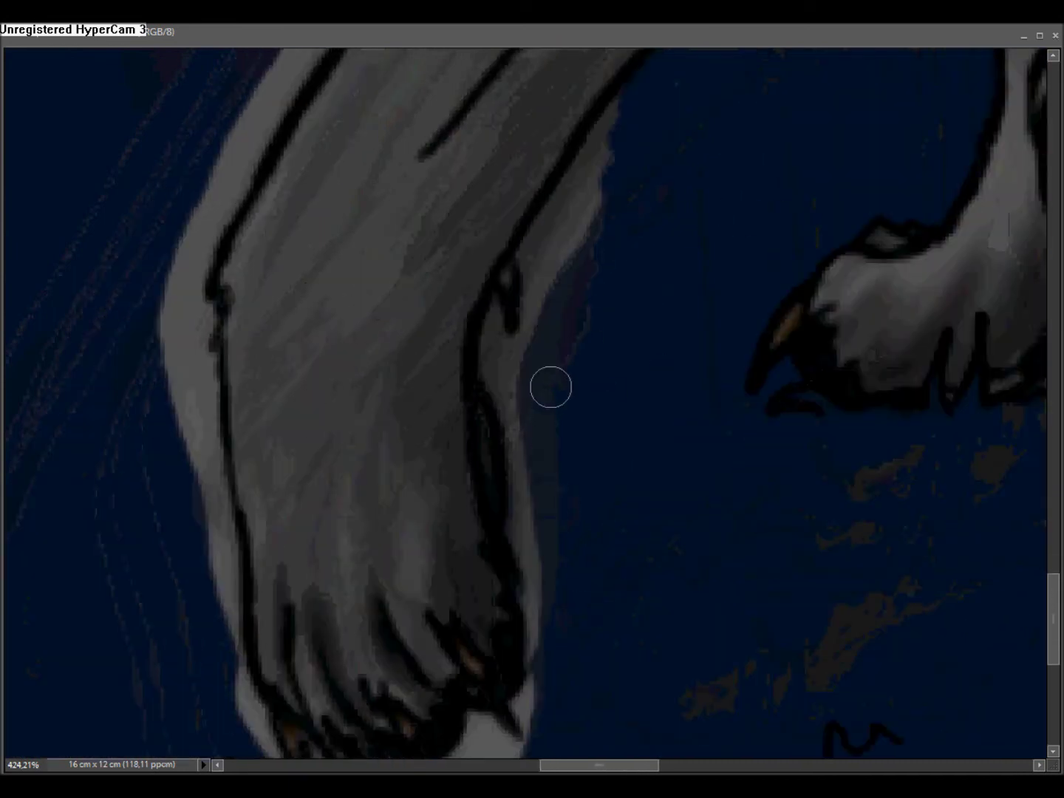
{"action": "mouse_move", "coordinate": [486, 362]}
{"action": "left_mouse_down"}
{"action": "mouse_move", "coordinate": [529, 307]}
{"action": "mouse_move", "coordinate": [525, 267]}
{"action": "mouse_move", "coordinate": [610, 162]}
{"action": "mouse_move", "coordinate": [585, 540]}
{"action": "mouse_move", "coordinate": [493, 300]}
{"action": "mouse_move", "coordinate": [499, 235]}
{"action": "mouse_move", "coordinate": [546, 554]}
{"action": "left_mouse_up"}
{"action": "scroll", "coordinate": [491, 366], "scroll_direction": "down", "scroll_amount": 3}
{"action": "scroll", "coordinate": [580, 278], "scroll_direction": "down", "scroll_amount": 6}
{"action": "mouse_move", "coordinate": [589, 429]}
{"action": "left_mouse_down"}
{"action": "mouse_move", "coordinate": [527, 385]}
{"action": "mouse_move", "coordinate": [531, 406]}
{"action": "left_mouse_up"}
{"action": "left_click_drag", "start_coordinate": [518, 484], "coordinate": [480, 443]}
{"action": "left_click_drag", "start_coordinate": [534, 445], "coordinate": [615, 430]}
{"action": "mouse_move", "coordinate": [548, 448]}
{"action": "left_mouse_down"}
{"action": "mouse_move", "coordinate": [569, 501]}
{"action": "mouse_move", "coordinate": [485, 437]}
{"action": "mouse_move", "coordinate": [470, 449]}
{"action": "left_mouse_up"}
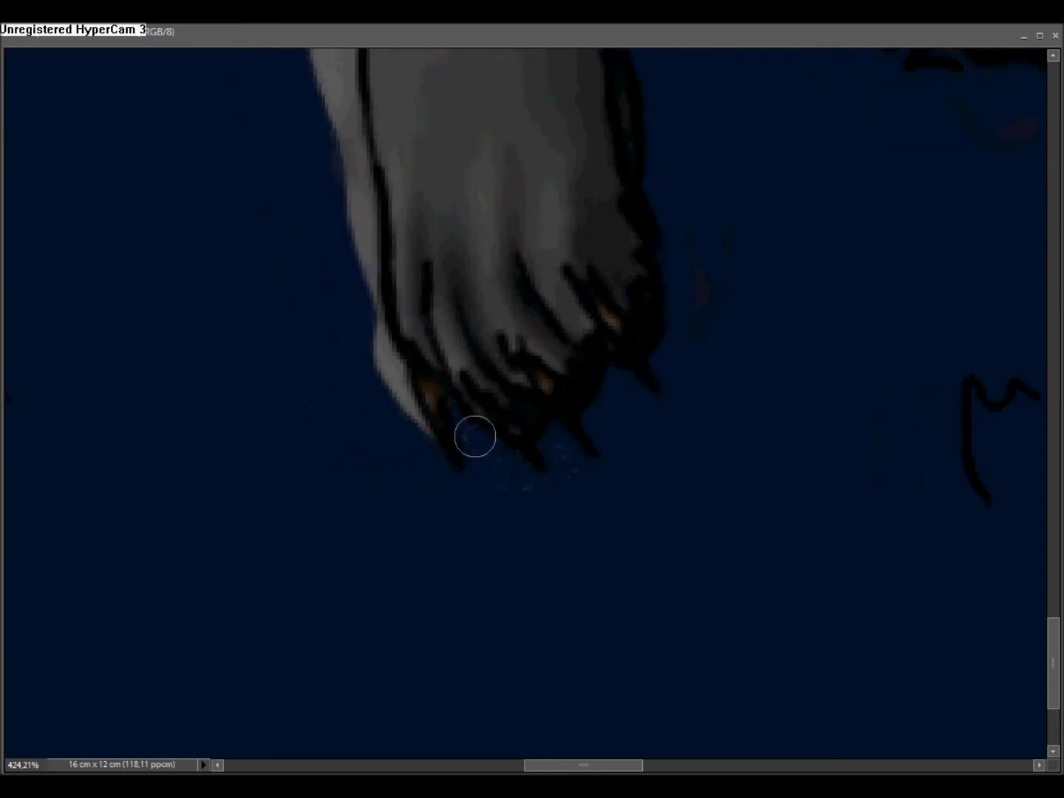
Step: Erase the spill along the front of the near front paw and its lower leg
{"action": "mouse_move", "coordinate": [398, 396]}
{"action": "left_mouse_down"}
{"action": "mouse_move", "coordinate": [351, 252]}
{"action": "mouse_move", "coordinate": [419, 502]}
{"action": "left_mouse_up"}
{"action": "mouse_move", "coordinate": [405, 293]}
{"action": "left_mouse_down"}
{"action": "mouse_move", "coordinate": [429, 448]}
{"action": "mouse_move", "coordinate": [425, 300]}
{"action": "mouse_move", "coordinate": [397, 273]}
{"action": "mouse_move", "coordinate": [381, 121]}
{"action": "left_mouse_up"}
{"action": "left_click_drag", "start_coordinate": [392, 110], "coordinate": [395, 385]}
{"action": "mouse_move", "coordinate": [462, 235]}
{"action": "left_mouse_down"}
{"action": "mouse_move", "coordinate": [480, 288]}
{"action": "mouse_move", "coordinate": [536, 125]}
{"action": "mouse_move", "coordinate": [443, 378]}
{"action": "left_mouse_up"}
{"action": "mouse_move", "coordinate": [555, 215]}
{"action": "left_mouse_down"}
{"action": "mouse_move", "coordinate": [502, 355]}
{"action": "mouse_move", "coordinate": [544, 256]}
{"action": "mouse_move", "coordinate": [660, 81]}
{"action": "left_mouse_up"}
Step: Erase the spill along the front edge of the near front leg's upper part, up towards the chest
{"action": "scroll", "coordinate": [595, 316], "scroll_direction": "up", "scroll_amount": 3}
{"action": "mouse_move", "coordinate": [595, 317]}
{"action": "left_mouse_down"}
{"action": "mouse_move", "coordinate": [506, 157]}
{"action": "mouse_move", "coordinate": [560, 230]}
{"action": "left_mouse_up"}
{"action": "left_click_drag", "start_coordinate": [449, 321], "coordinate": [516, 489]}
{"action": "left_click_drag", "start_coordinate": [534, 184], "coordinate": [553, 281]}
{"action": "left_click_drag", "start_coordinate": [473, 251], "coordinate": [563, 472]}
{"action": "mouse_move", "coordinate": [565, 290]}
{"action": "left_mouse_down"}
{"action": "mouse_move", "coordinate": [589, 343]}
{"action": "mouse_move", "coordinate": [502, 157]}
{"action": "mouse_move", "coordinate": [485, 210]}
{"action": "mouse_move", "coordinate": [308, 302]}
{"action": "mouse_move", "coordinate": [459, 156]}
{"action": "mouse_move", "coordinate": [535, 346]}
{"action": "mouse_move", "coordinate": [499, 357]}
{"action": "mouse_move", "coordinate": [409, 128]}
{"action": "mouse_move", "coordinate": [486, 401]}
{"action": "mouse_move", "coordinate": [282, 113]}
{"action": "left_mouse_up"}
Step: Erase the spill outside the jagged chest and neck fur, up to the throat below the jaw
{"action": "scroll", "coordinate": [536, 346], "scroll_direction": "up", "scroll_amount": 3}
{"action": "scroll", "coordinate": [389, 544], "scroll_direction": "up", "scroll_amount": 3}
{"action": "mouse_move", "coordinate": [389, 544]}
{"action": "left_mouse_down"}
{"action": "mouse_move", "coordinate": [518, 382]}
{"action": "mouse_move", "coordinate": [636, 490]}
{"action": "left_mouse_up"}
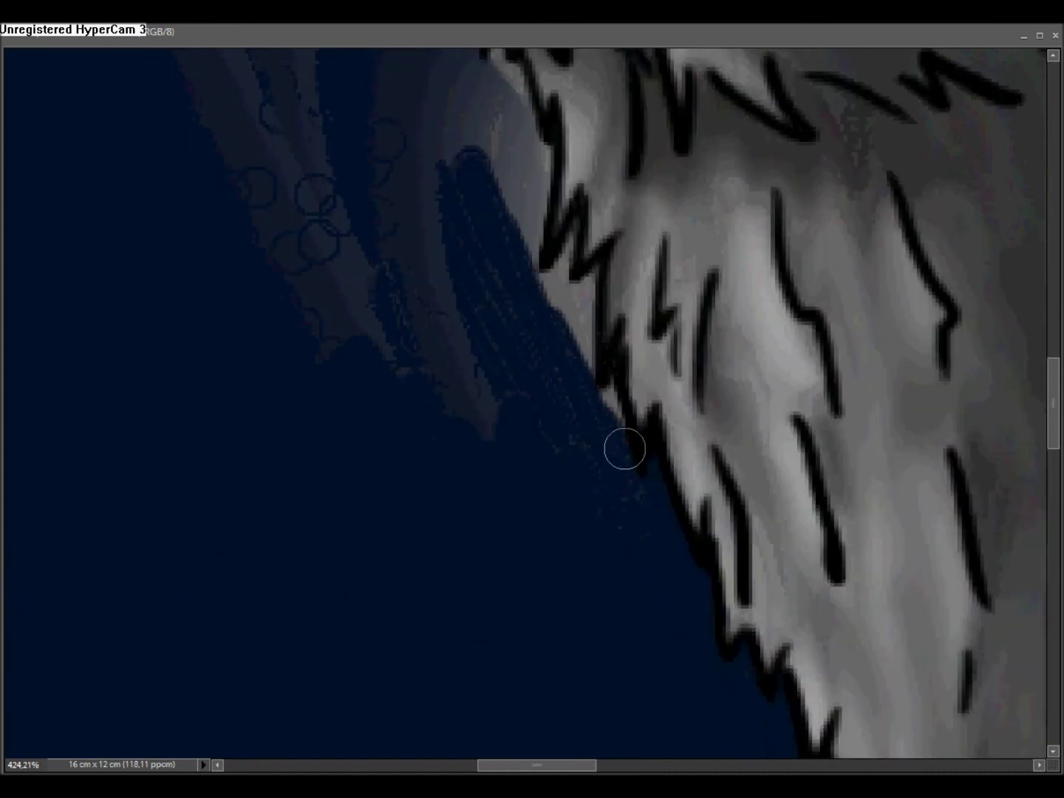
{"action": "mouse_move", "coordinate": [592, 265]}
{"action": "left_mouse_down"}
{"action": "mouse_move", "coordinate": [541, 329]}
{"action": "mouse_move", "coordinate": [510, 183]}
{"action": "mouse_move", "coordinate": [462, 217]}
{"action": "mouse_move", "coordinate": [458, 289]}
{"action": "left_mouse_up"}
{"action": "scroll", "coordinate": [543, 328], "scroll_direction": "up", "scroll_amount": 3}
{"action": "scroll", "coordinate": [422, 537], "scroll_direction": "up", "scroll_amount": 3}
{"action": "mouse_move", "coordinate": [550, 383]}
{"action": "left_mouse_down"}
{"action": "mouse_move", "coordinate": [554, 278]}
{"action": "mouse_move", "coordinate": [484, 119]}
{"action": "left_mouse_up"}
{"action": "scroll", "coordinate": [526, 431], "scroll_direction": "up", "scroll_amount": 3}
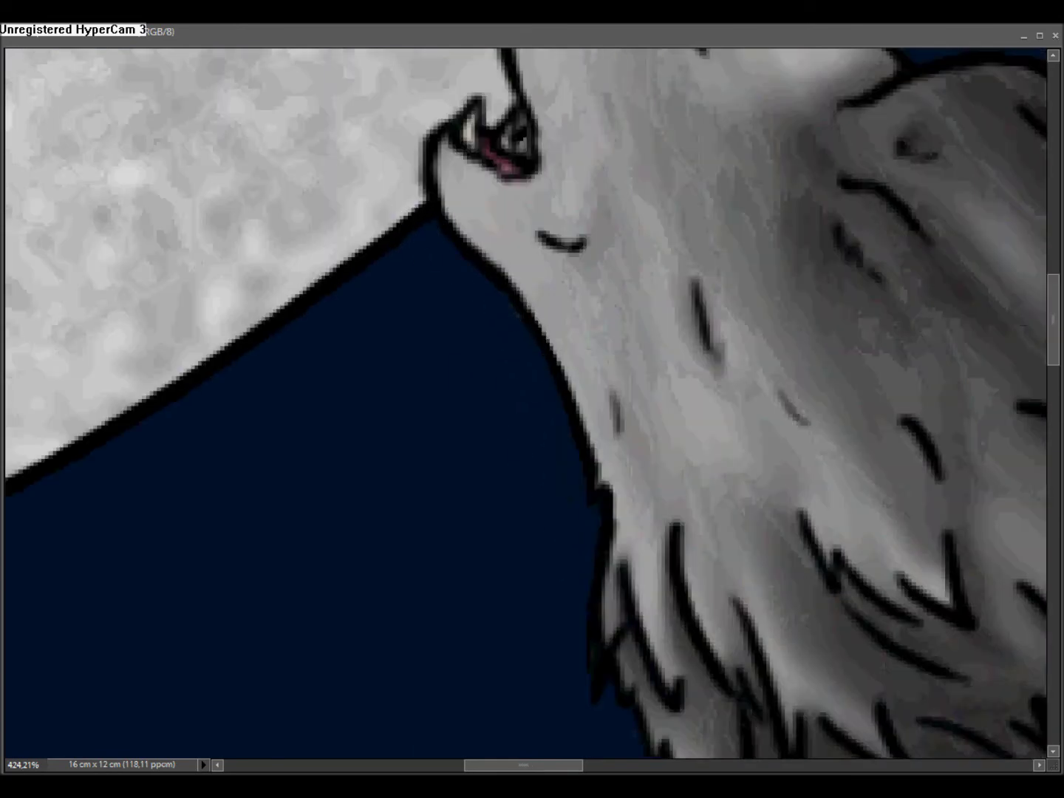
{"action": "left_click", "coordinate": [594, 384], "text": "alt"}
{"action": "left_click", "coordinate": [671, 448], "text": "alt"}
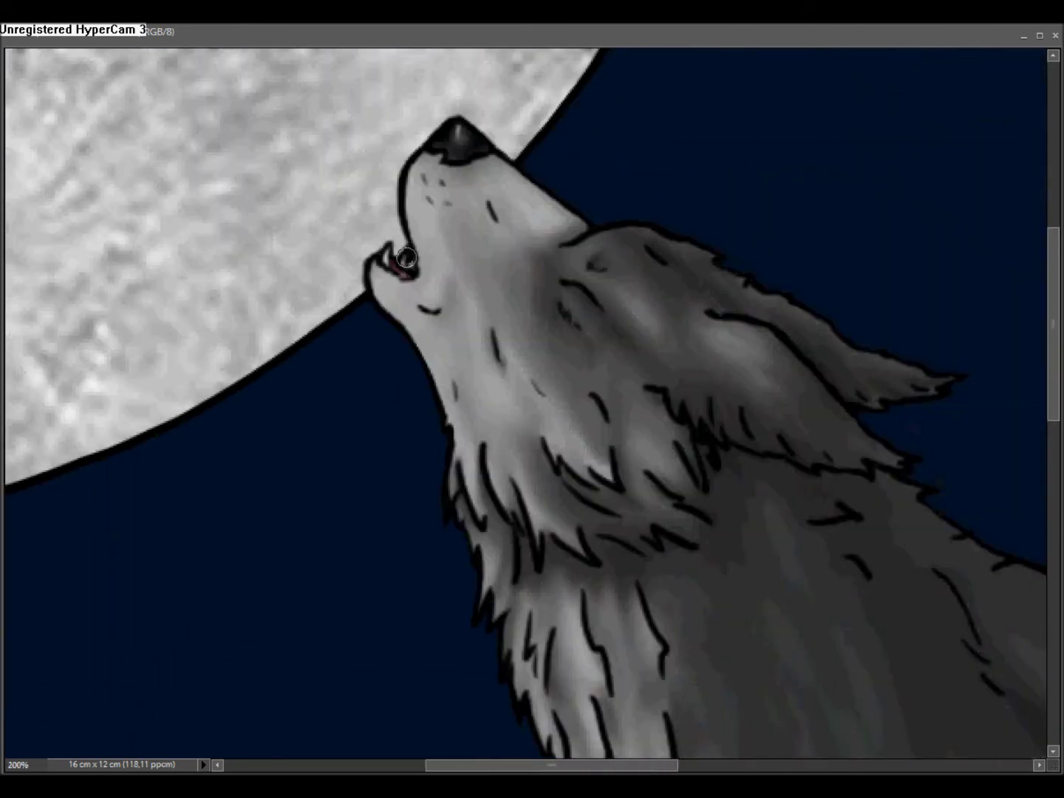
{"action": "scroll", "coordinate": [787, 495], "scroll_direction": "down", "scroll_amount": 3}
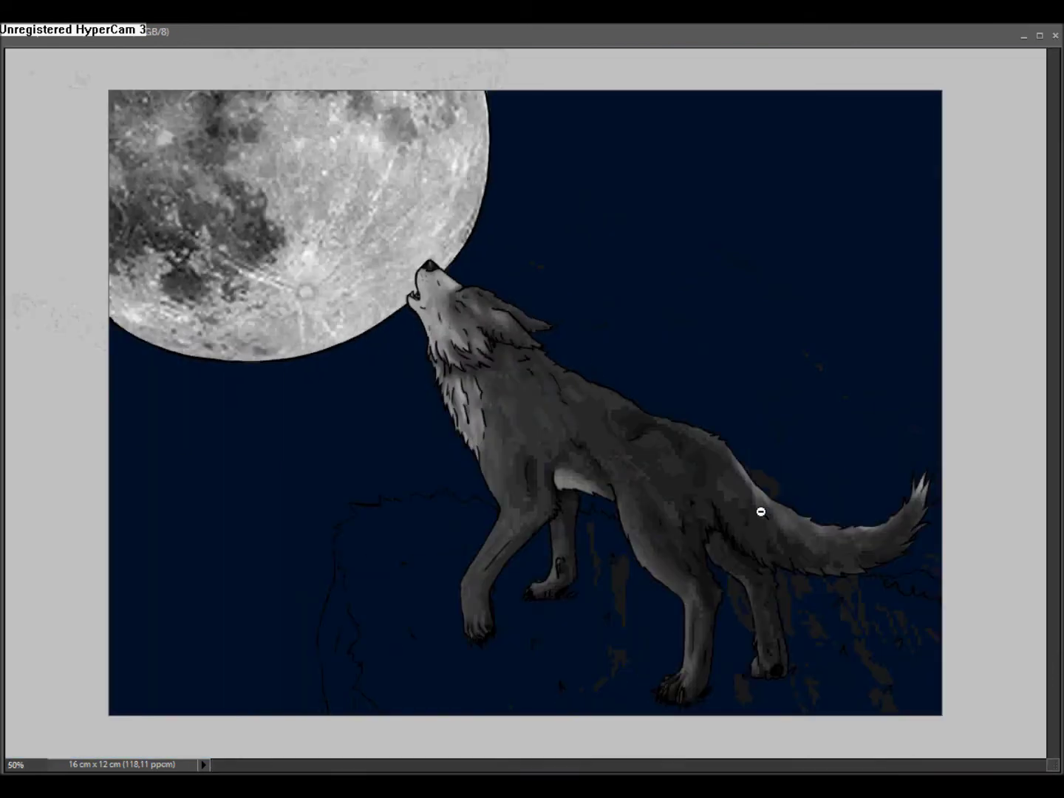